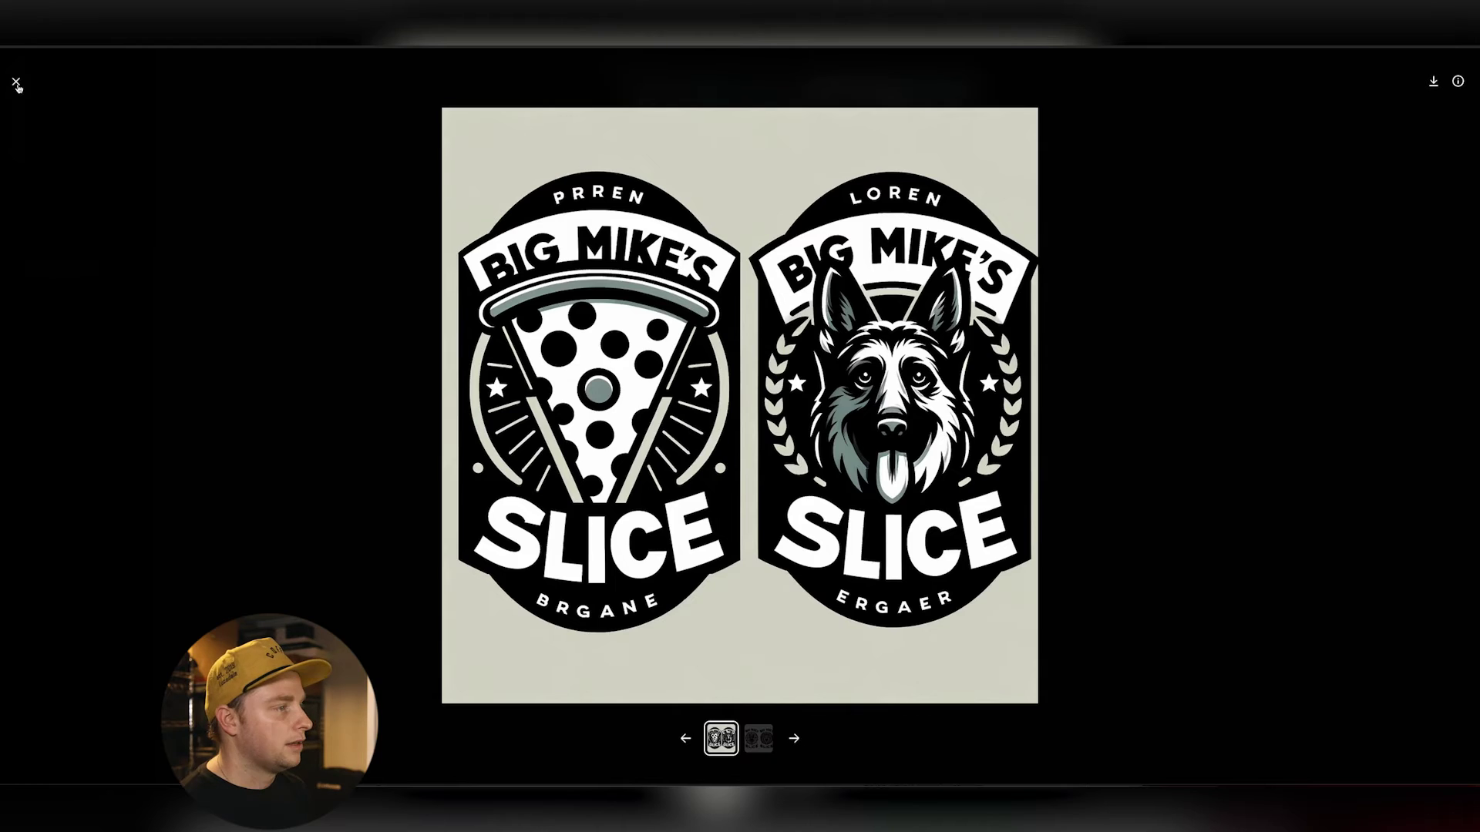
# - Close the enlarged logo previews and ask DALL-E for another attempt with the message "great try one more time"
pyautogui.click(938, 538)
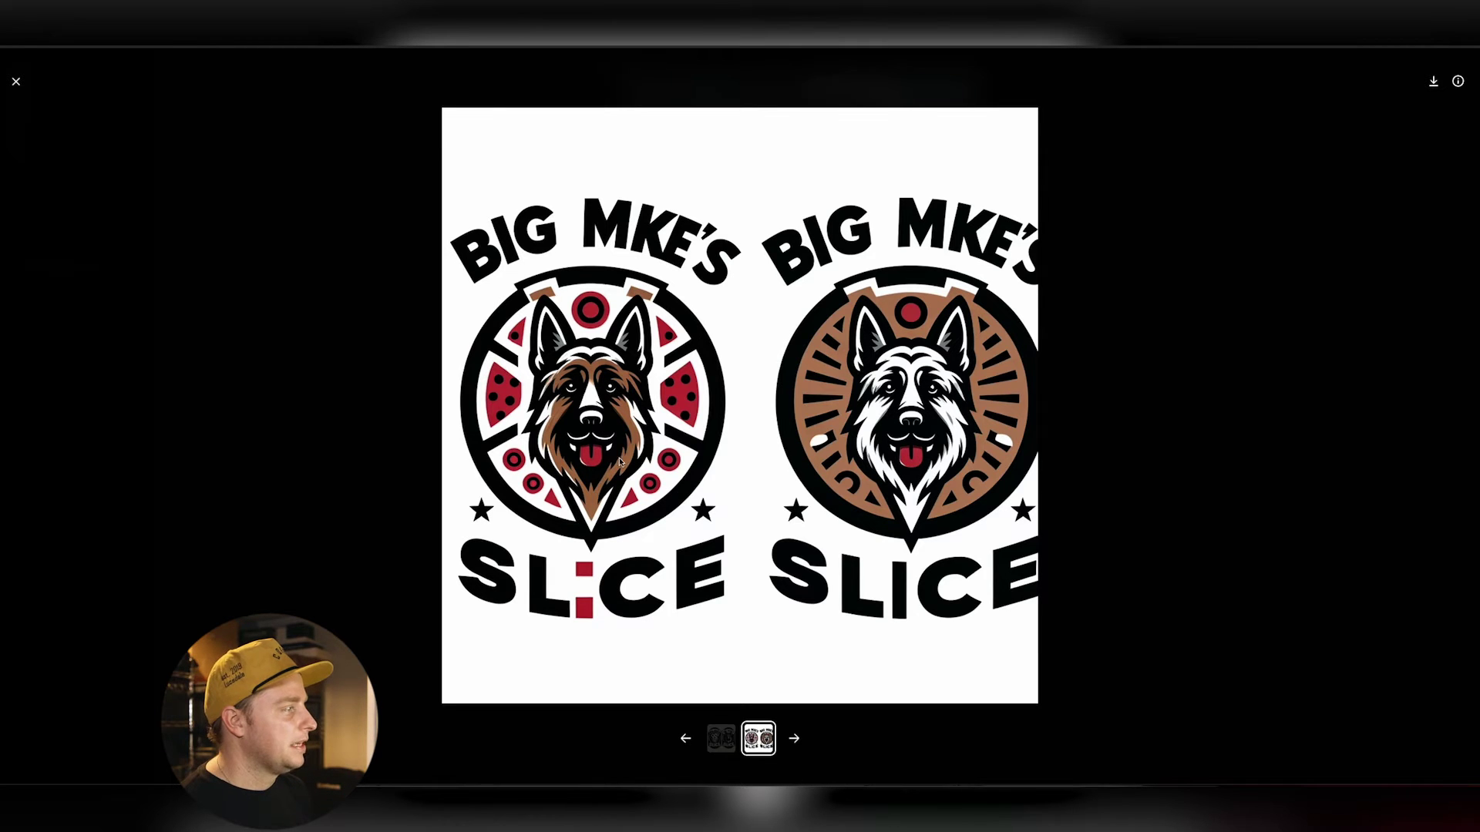
pyautogui.click(16, 81)
pyautogui.scroll(2, 650, 417)
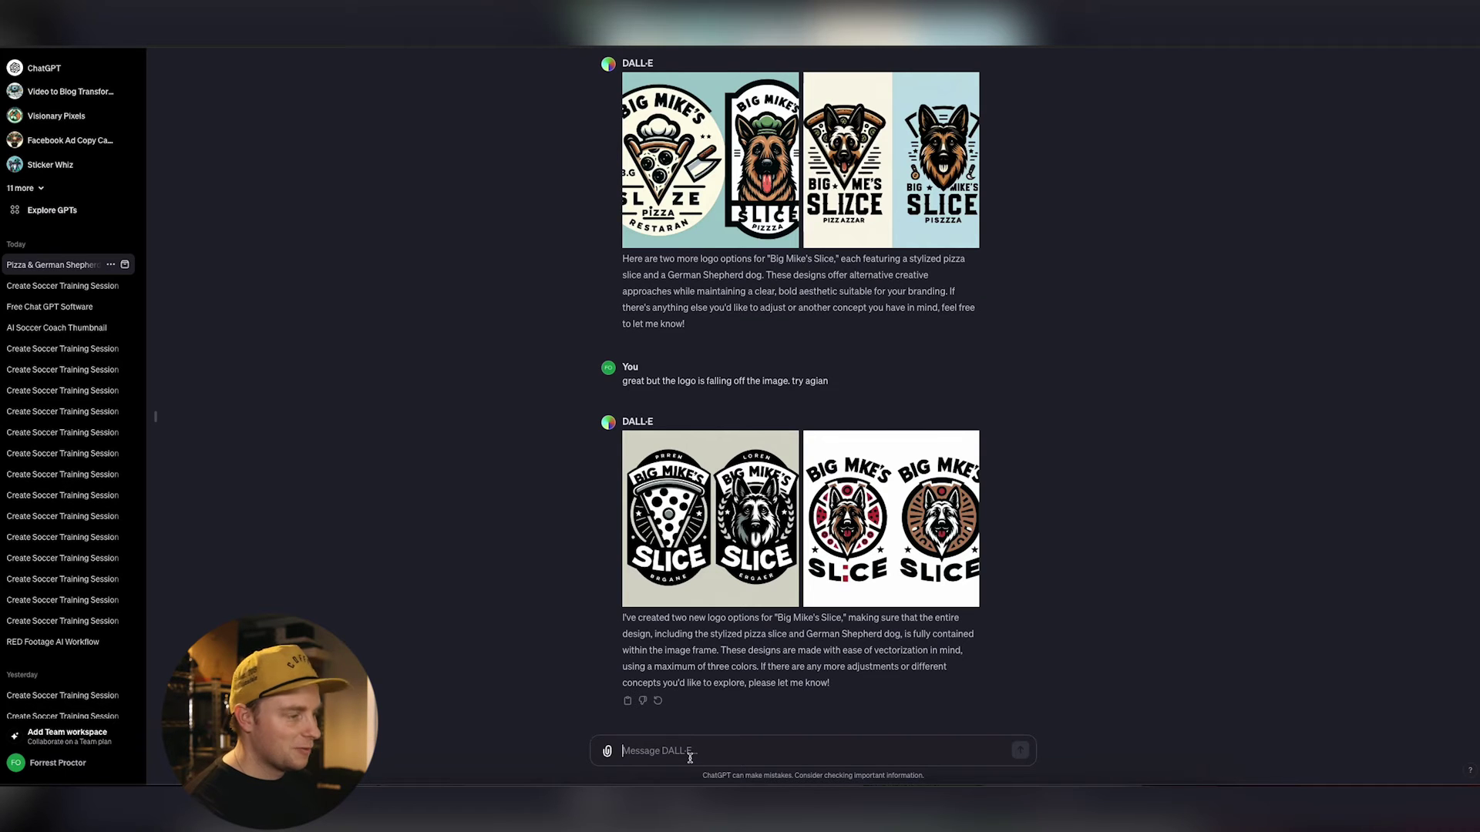
pyautogui.write('great try one more time')
pyautogui.press('Return')
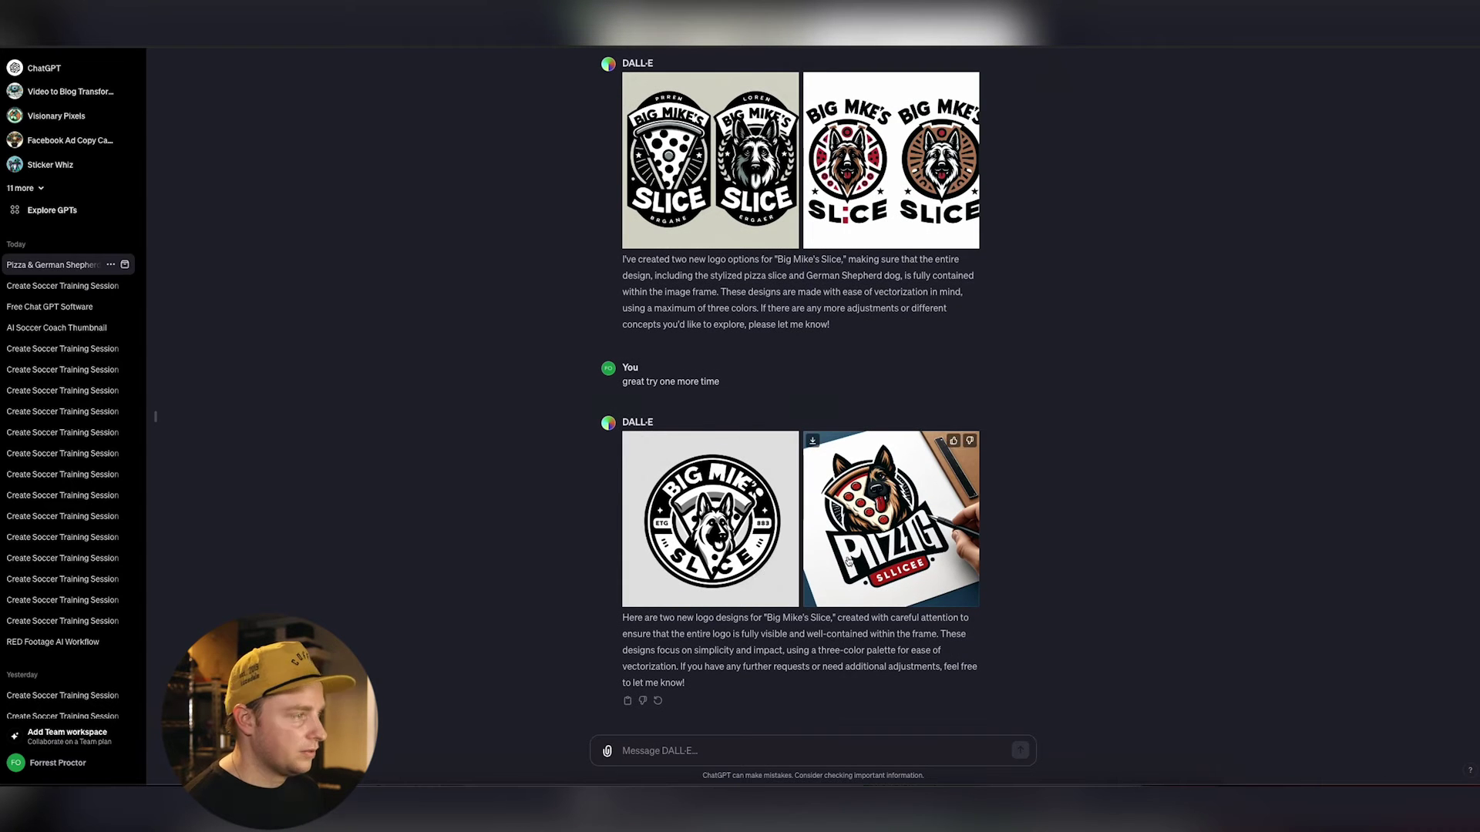
# - Review the newly generated mockup, then download the earlier image showing the cream and light-blue German Shepherd pizza logos
pyautogui.click(849, 561)
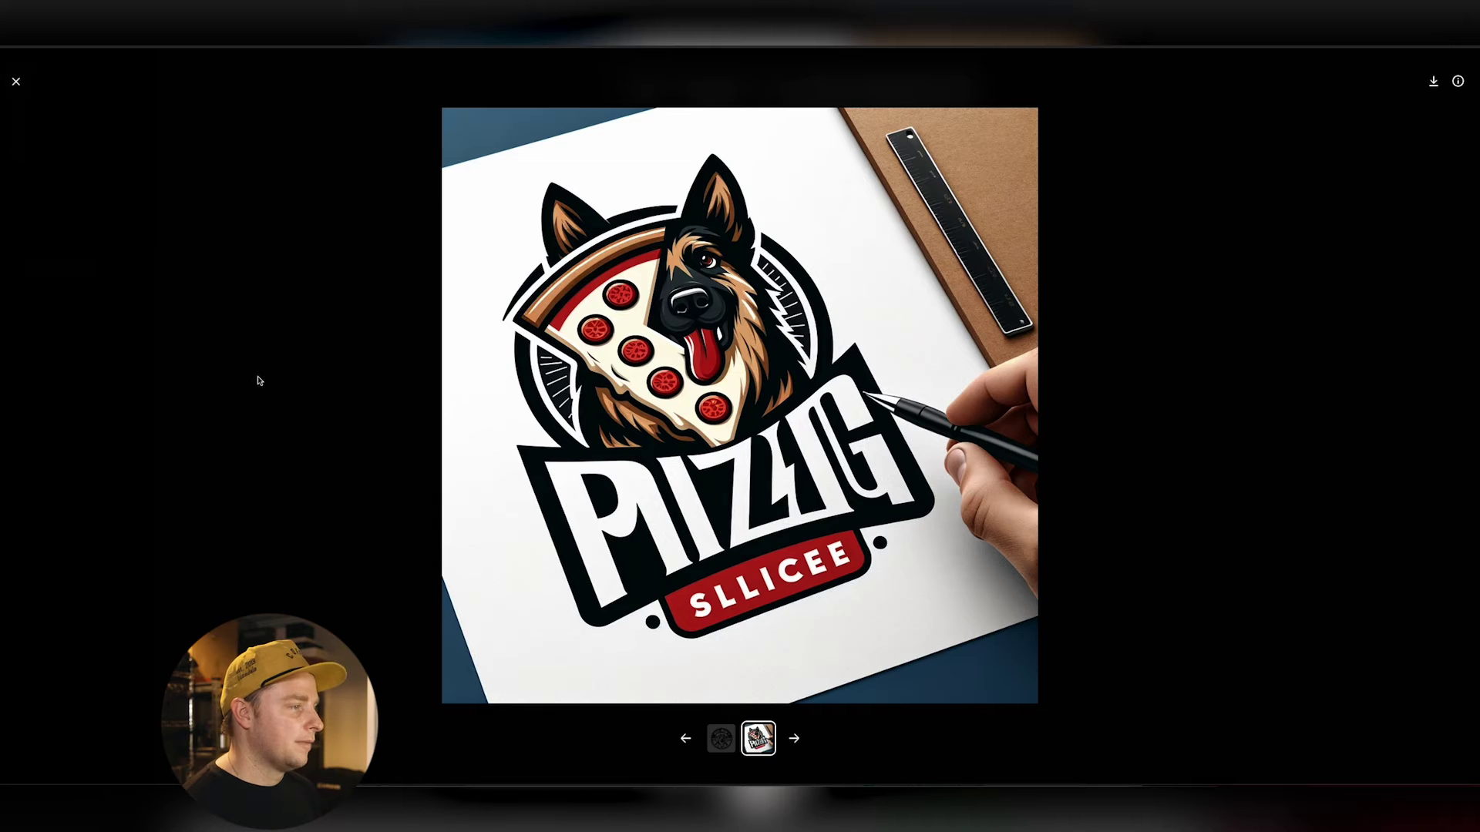
pyautogui.click(18, 81)
pyautogui.click(892, 159)
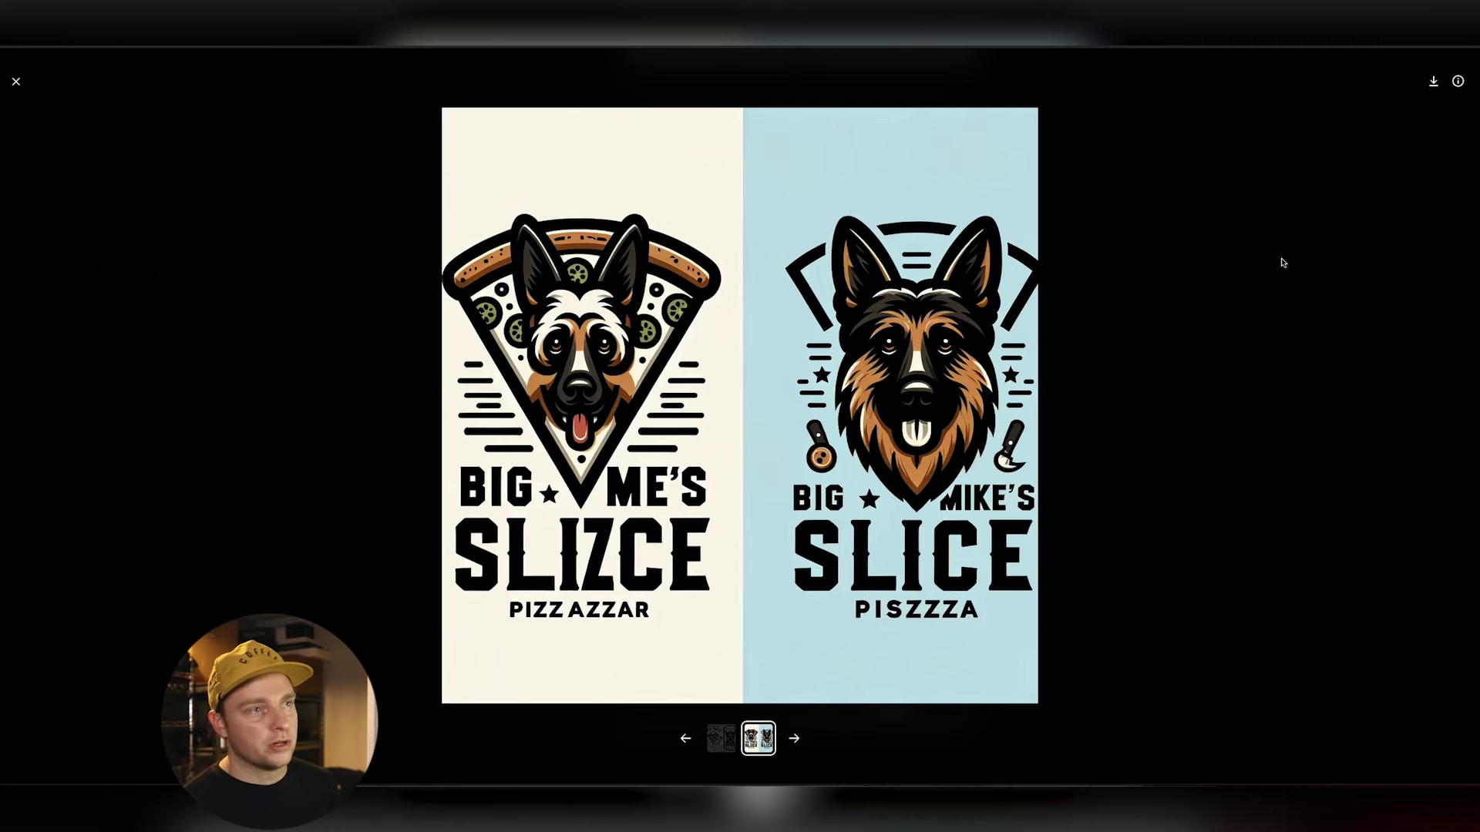
pyautogui.click(1434, 81)
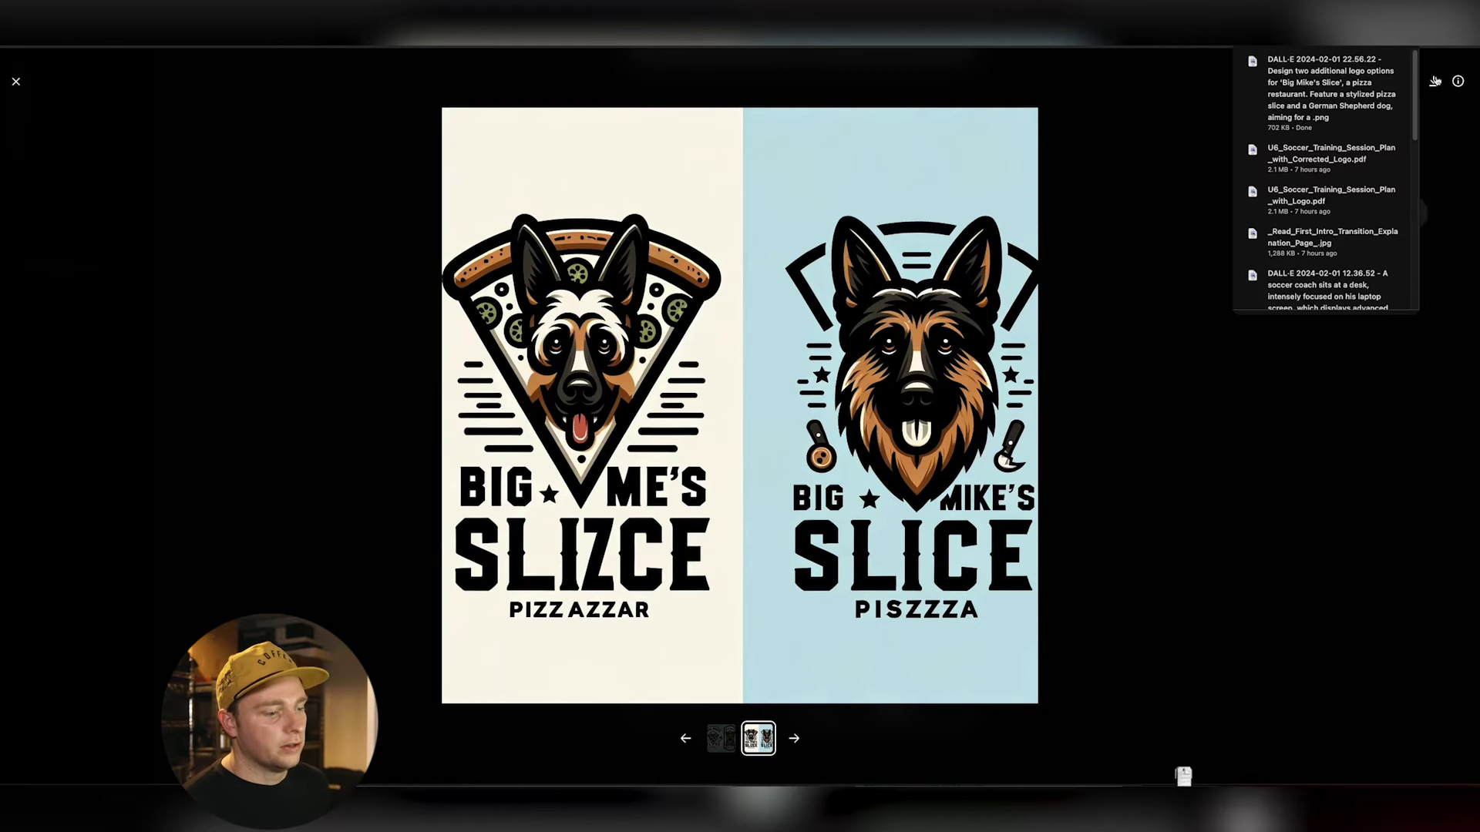
# - Switch to Vectorizer.AI and upload the newly downloaded DALL·E logo PNG from the Downloads folder for vectorizing
pyautogui.click(436, 316)
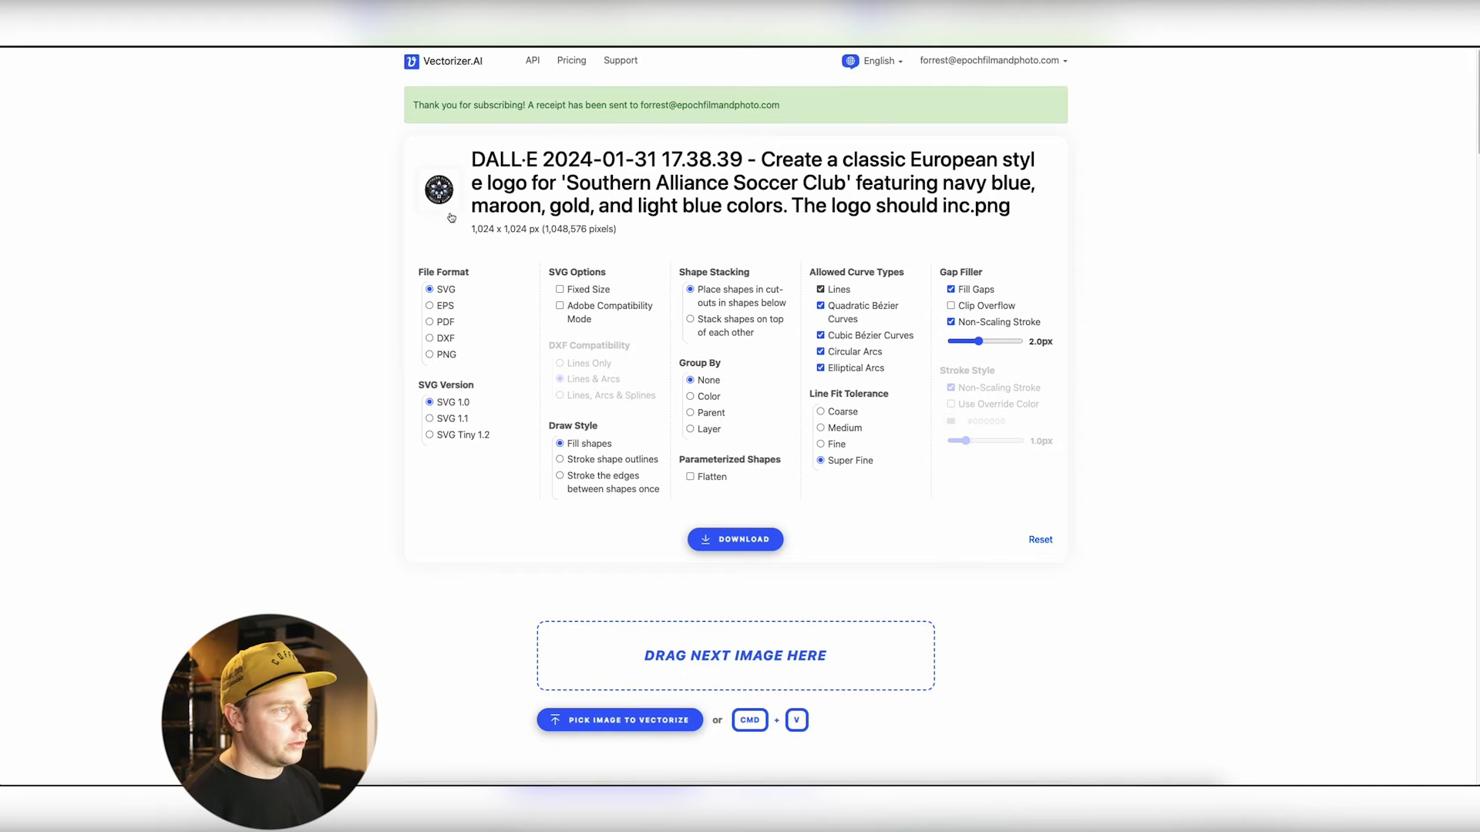
pyautogui.click(680, 626)
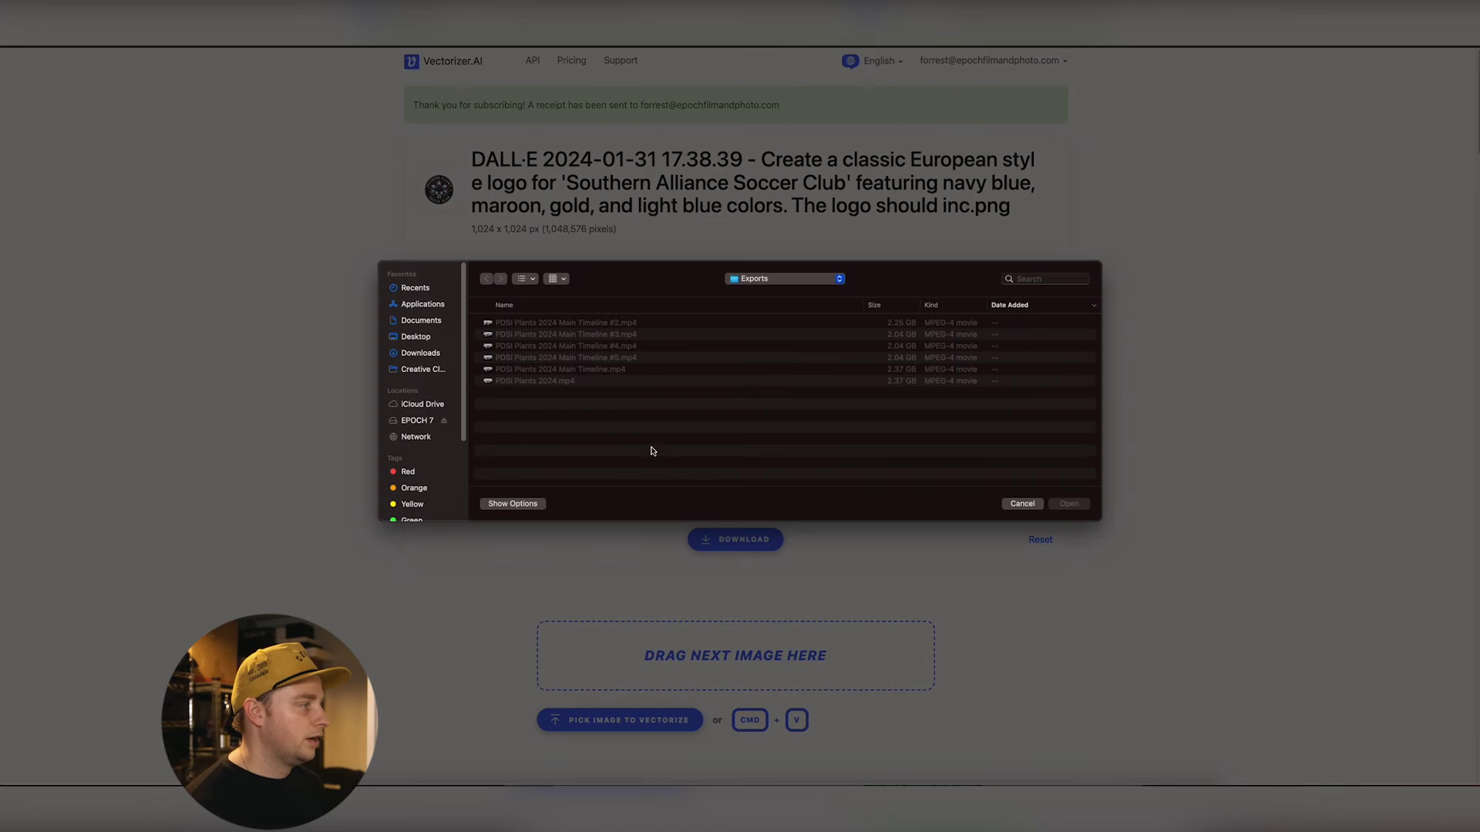
pyautogui.click(451, 351)
pyautogui.click(514, 327)
pyautogui.press('space')
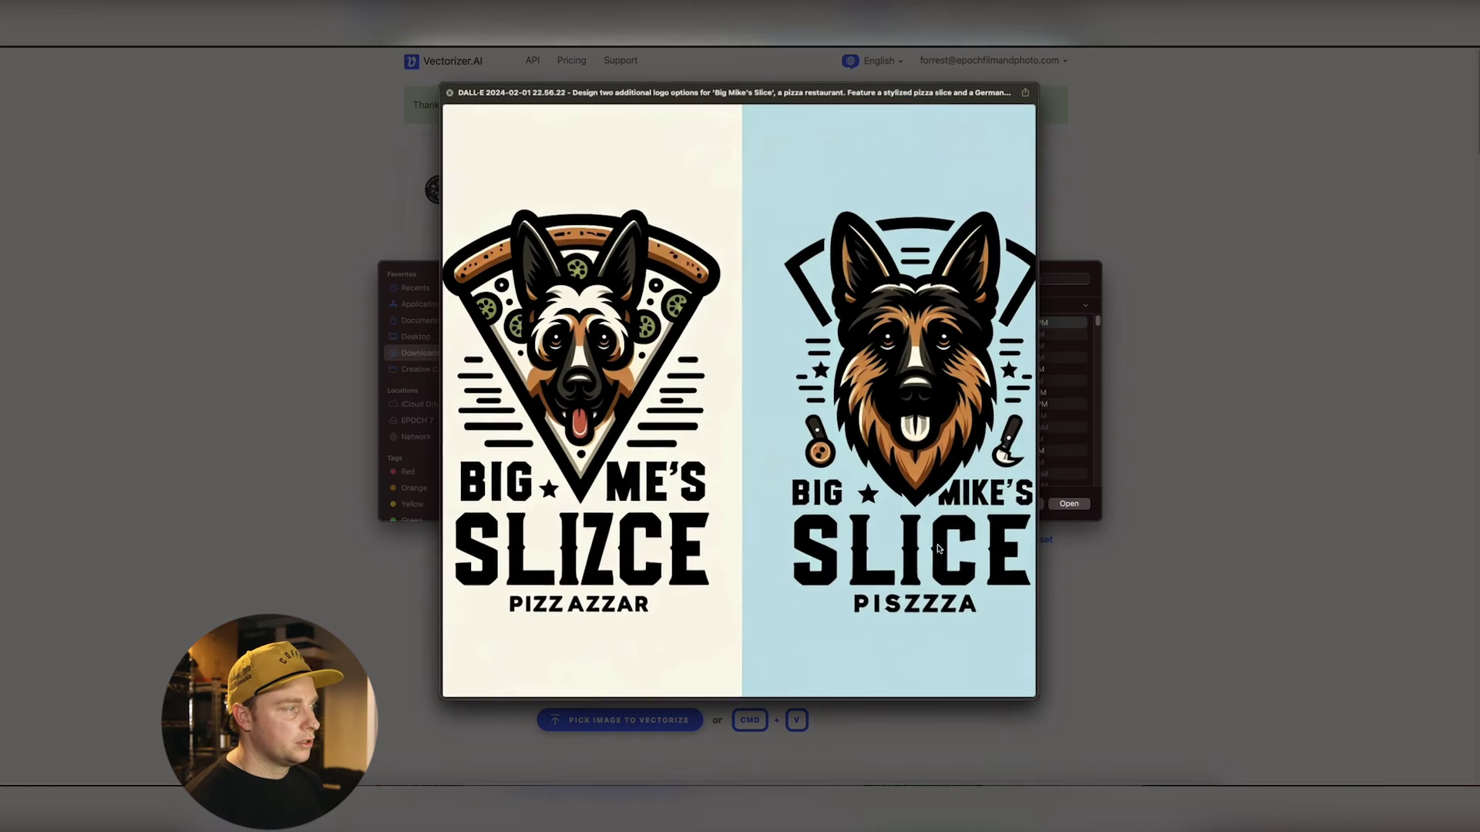
pyautogui.press('space')
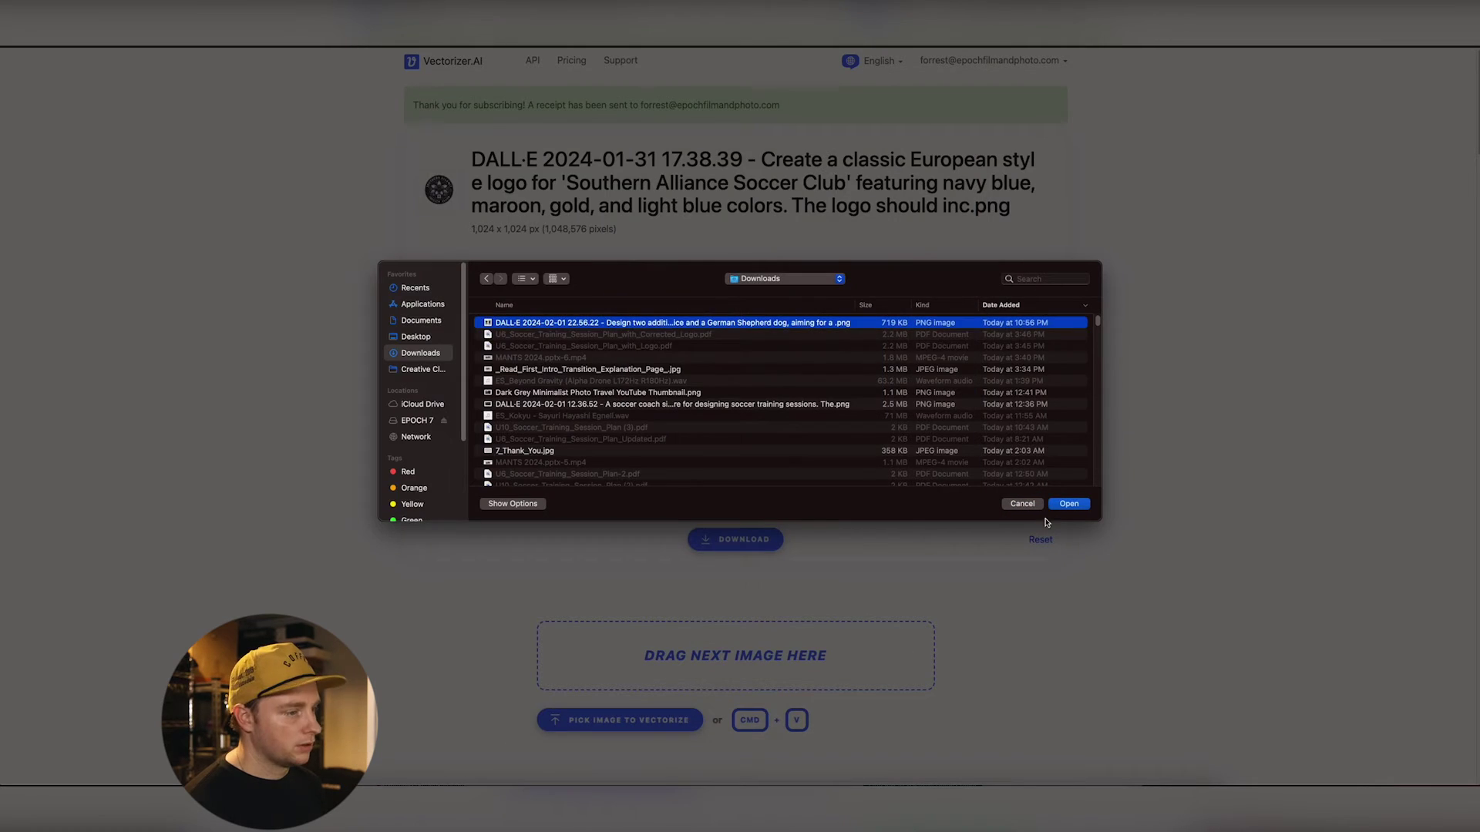
pyautogui.click(1068, 504)
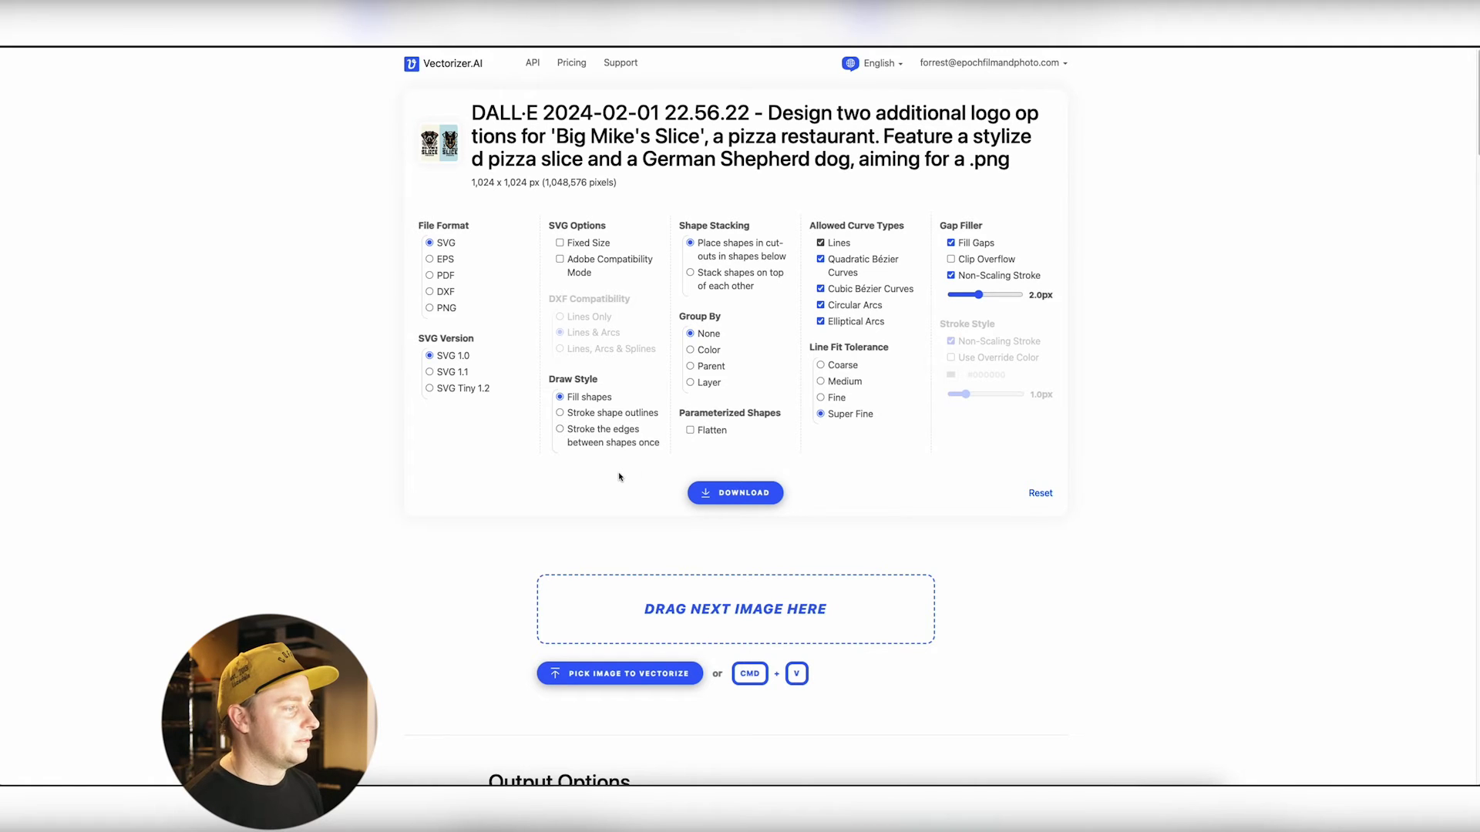
# - Download the vectorized logo as an SVG and open the Downloads folder in Finder
pyautogui.click(725, 500)
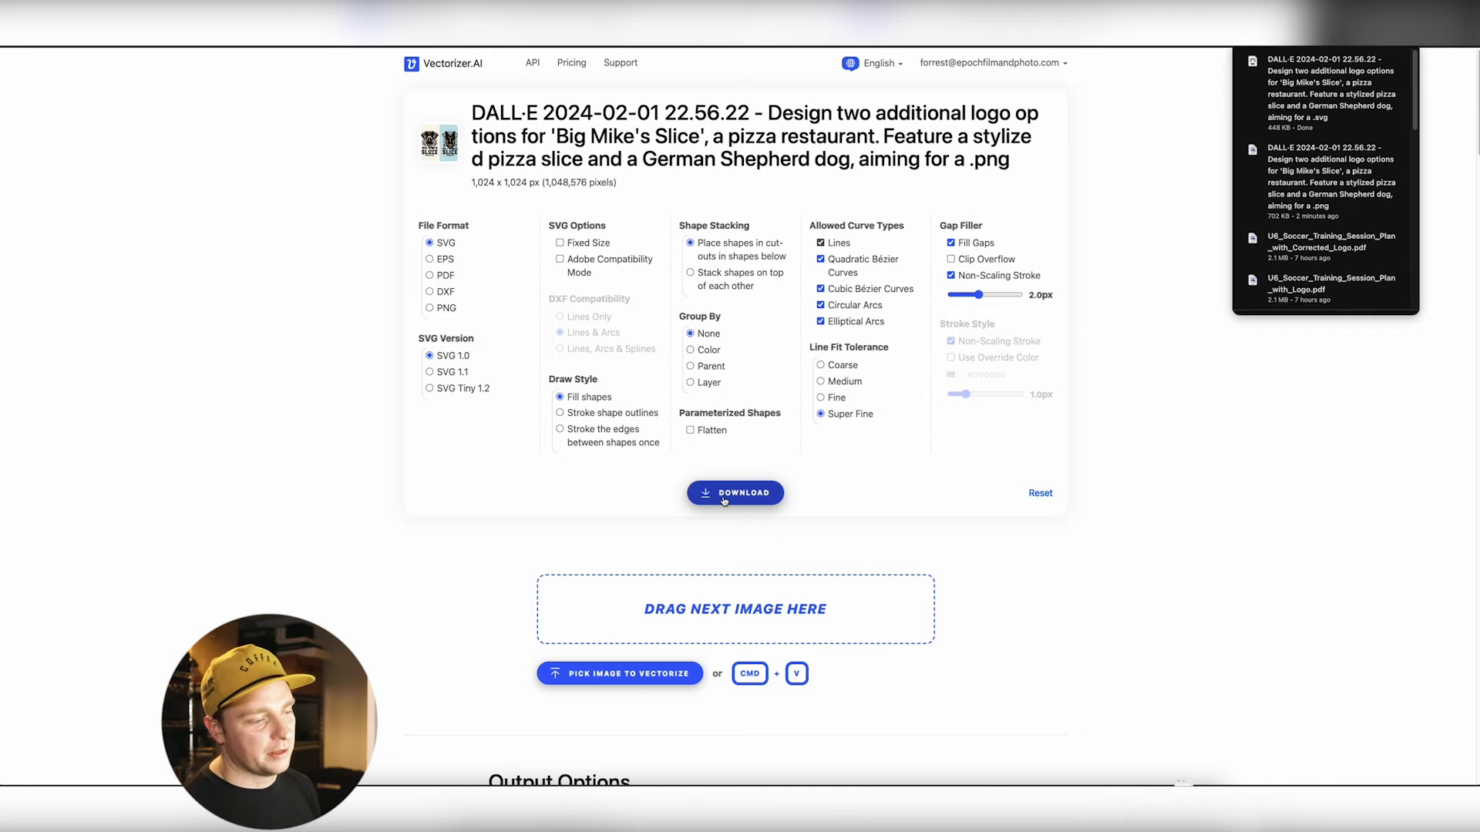
pyautogui.click(1186, 809)
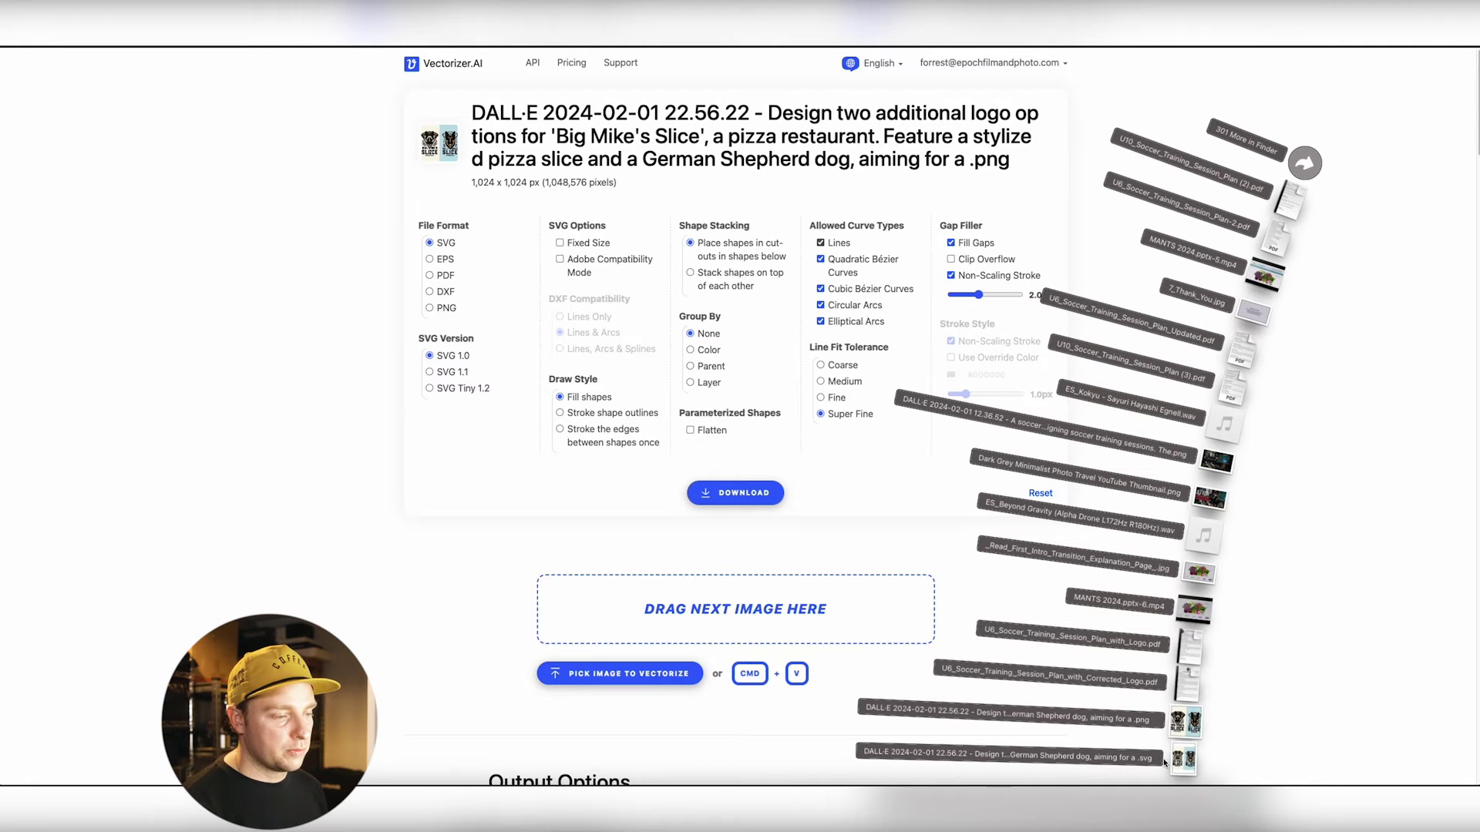
pyautogui.click(1187, 809)
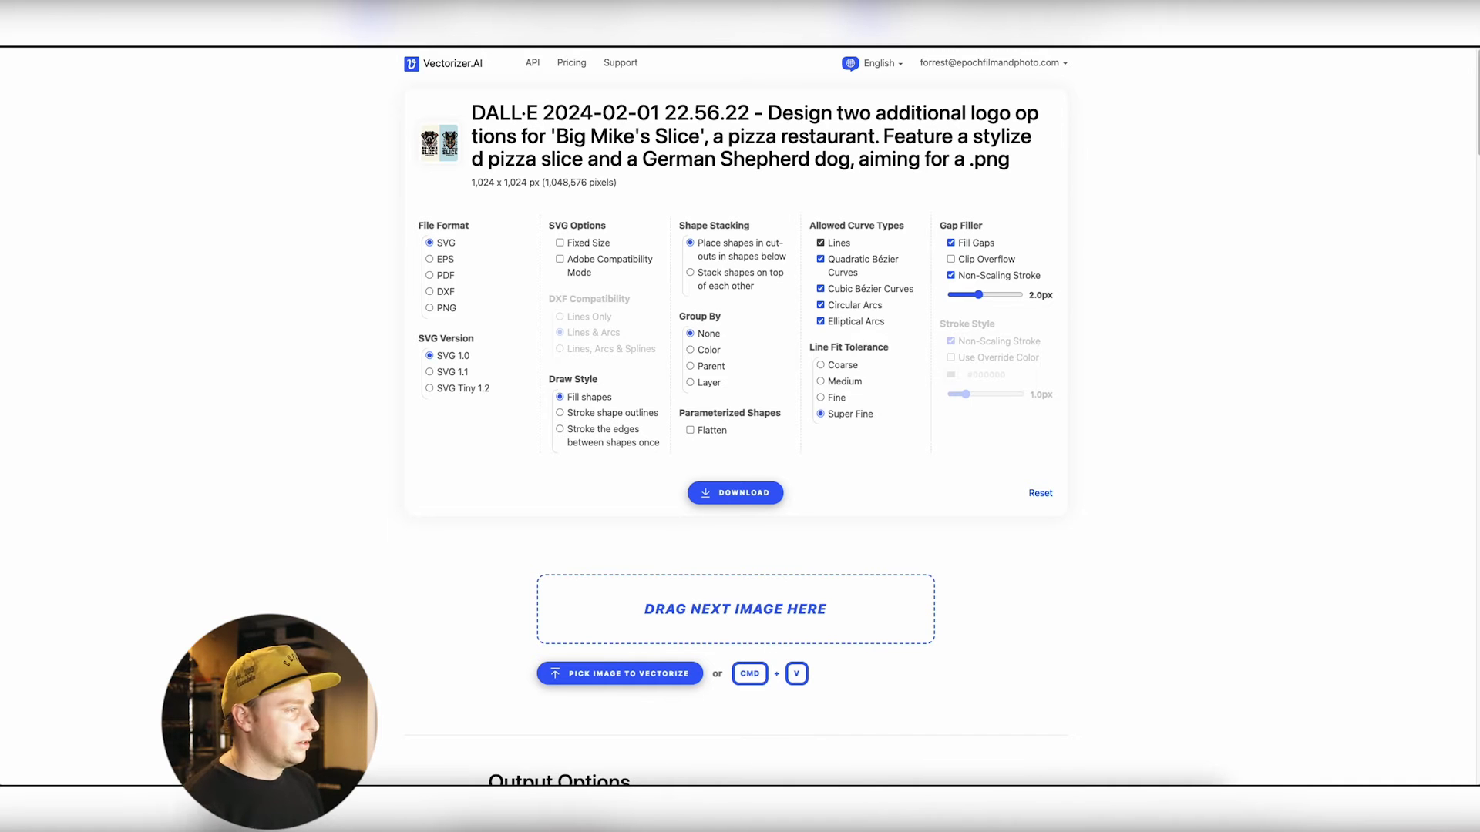
pyautogui.click(1187, 810)
# - Compare quick previews of the original logo PNG and its vectorized SVG in the Downloads folder
pyautogui.moveTo(1218, 440); pyautogui.dragTo(1217, 439)
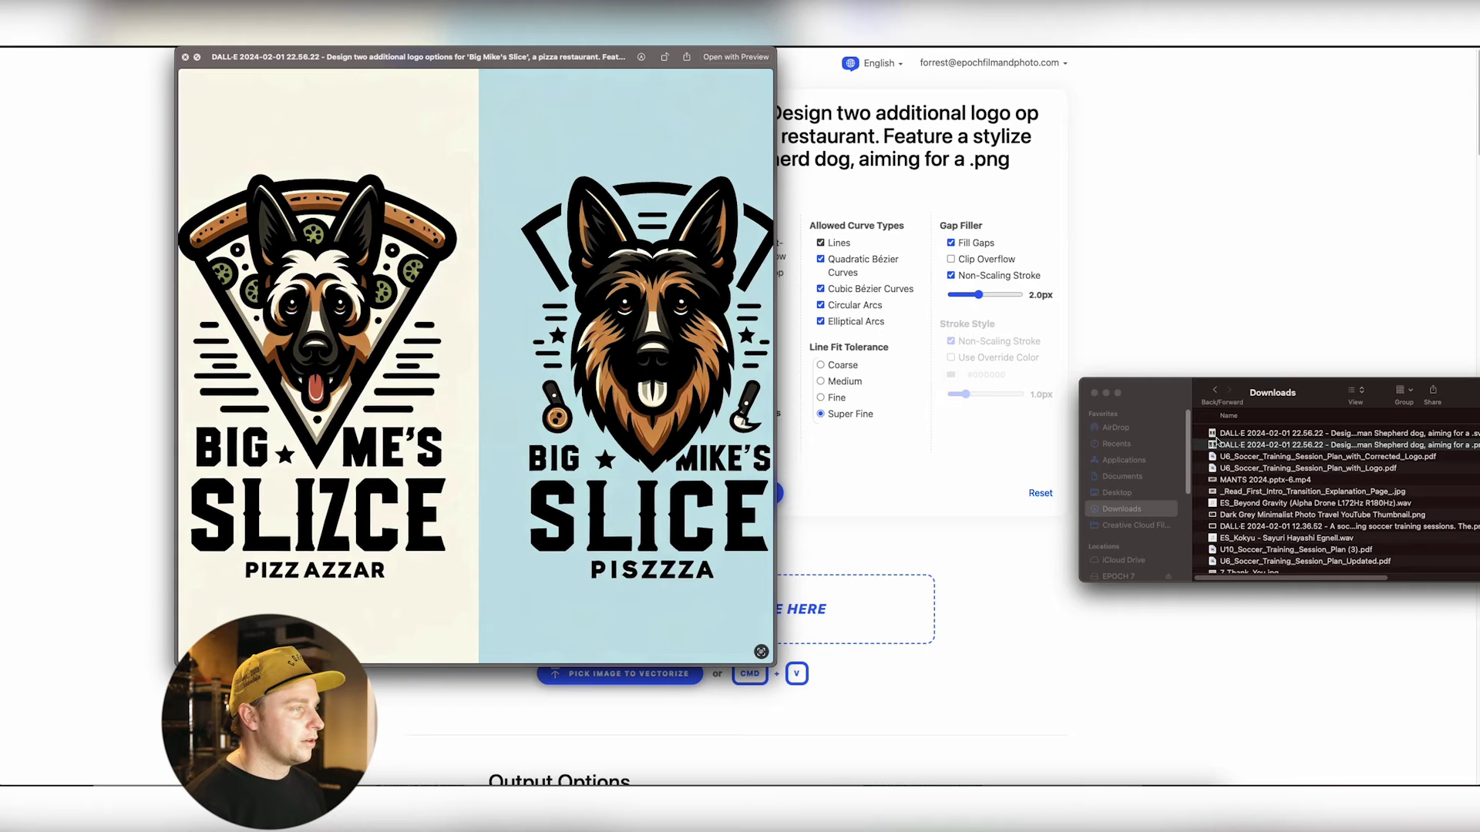
pyautogui.press('Up')
pyautogui.press('Down')
pyautogui.press('Up')
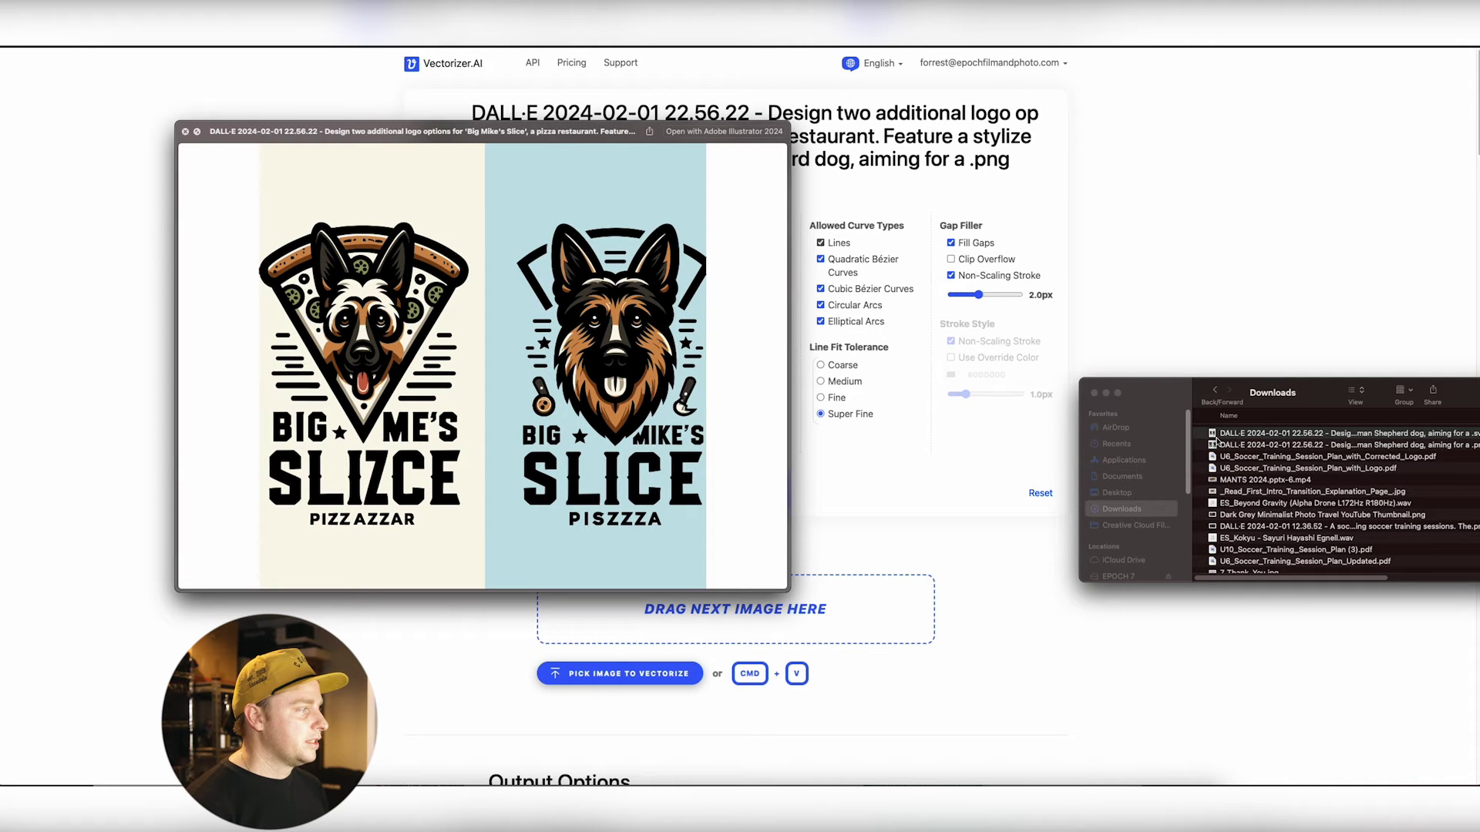
pyautogui.press('Down')
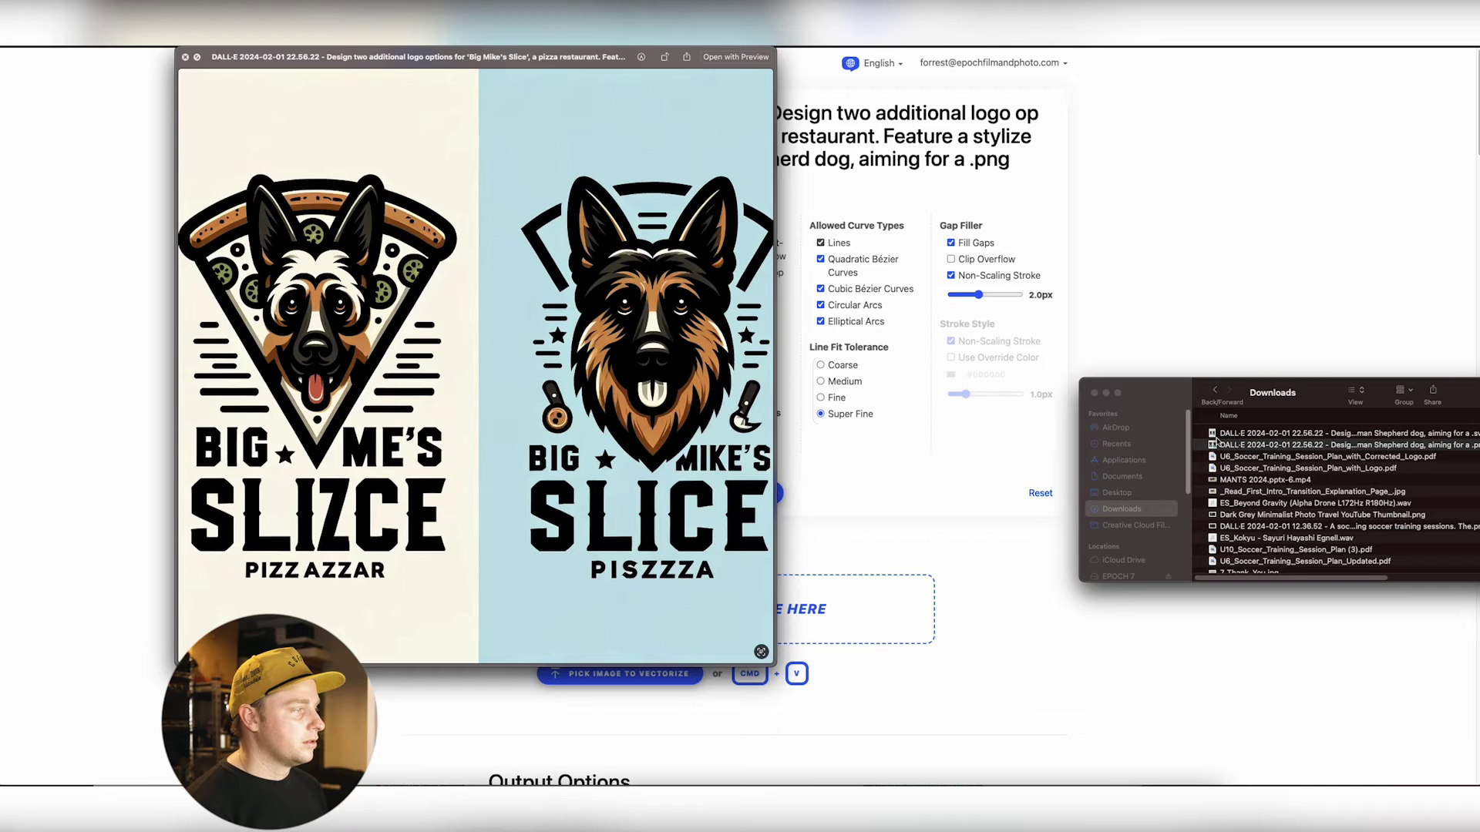
pyautogui.press('Up')
pyautogui.press('Down')
pyautogui.press('Up')
pyautogui.press('Down')
pyautogui.press('space')
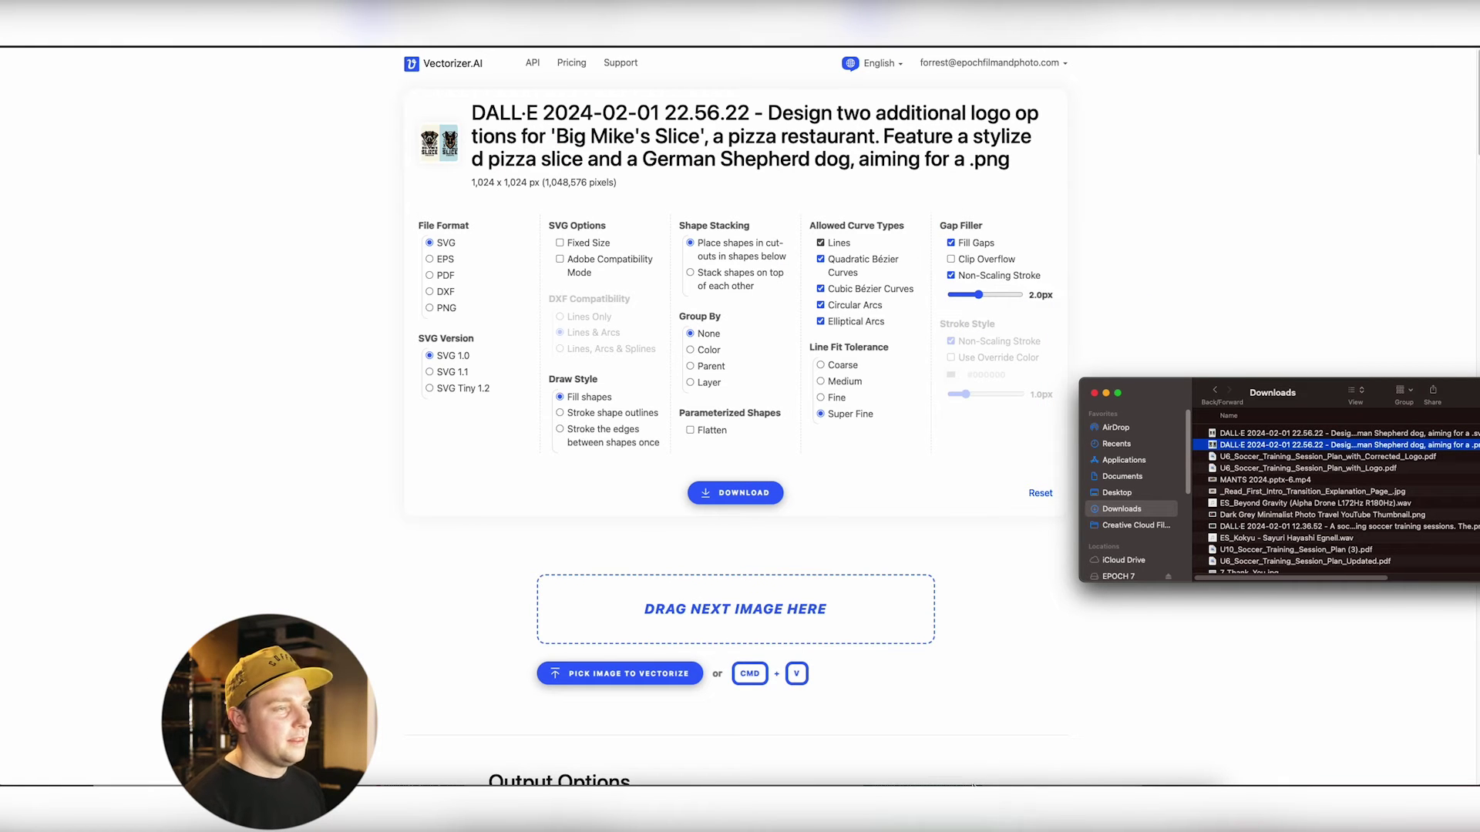
# - Switch to Adobe Illustrator and open the vectorized logo SVG from the Downloads folder as a document
pyautogui.click(975, 786)
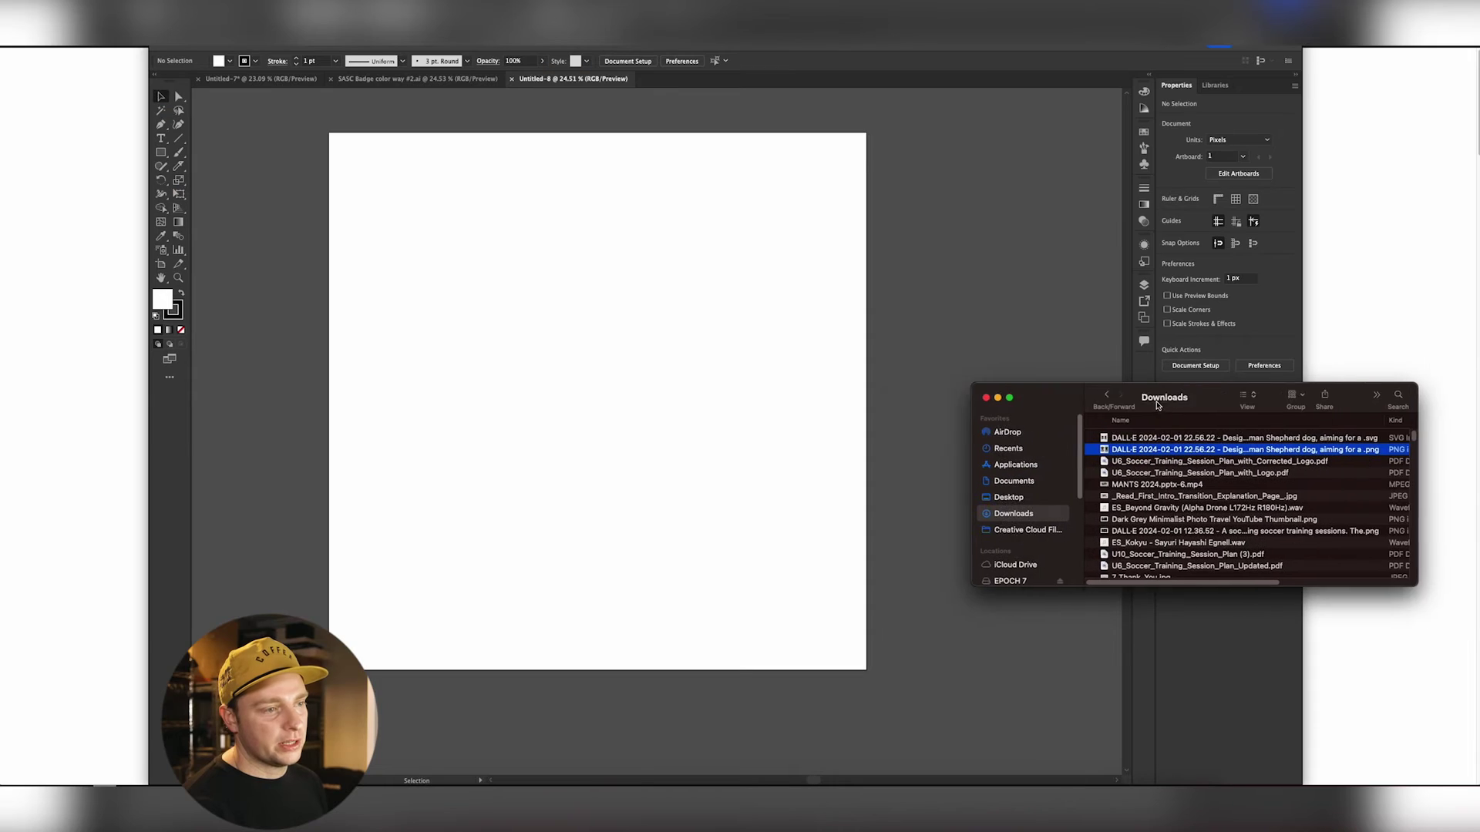
pyautogui.moveTo(1276, 397); pyautogui.dragTo(1186, 399)
pyautogui.click(1121, 437)
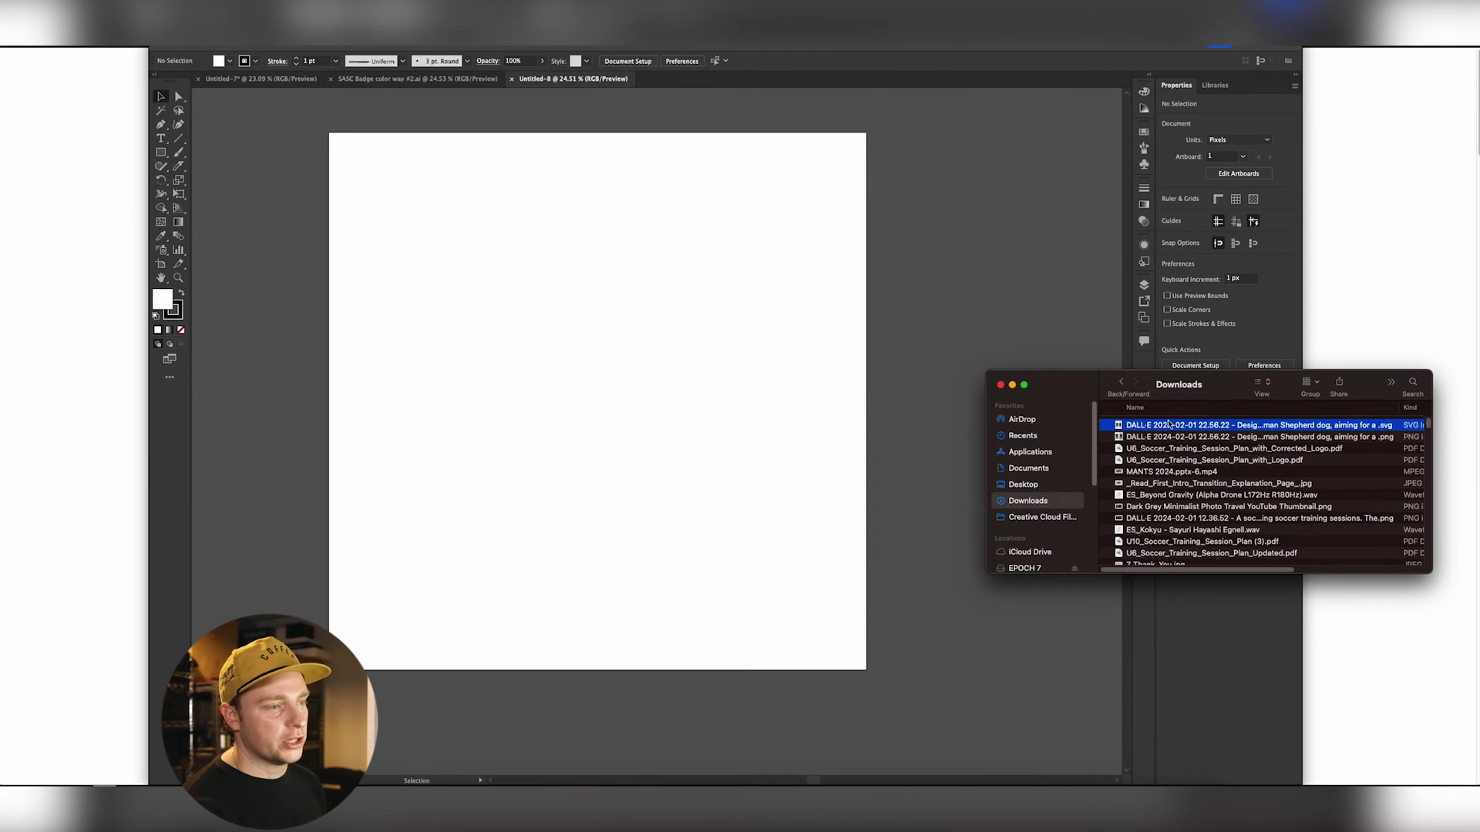
pyautogui.press('space')
pyautogui.press('space')
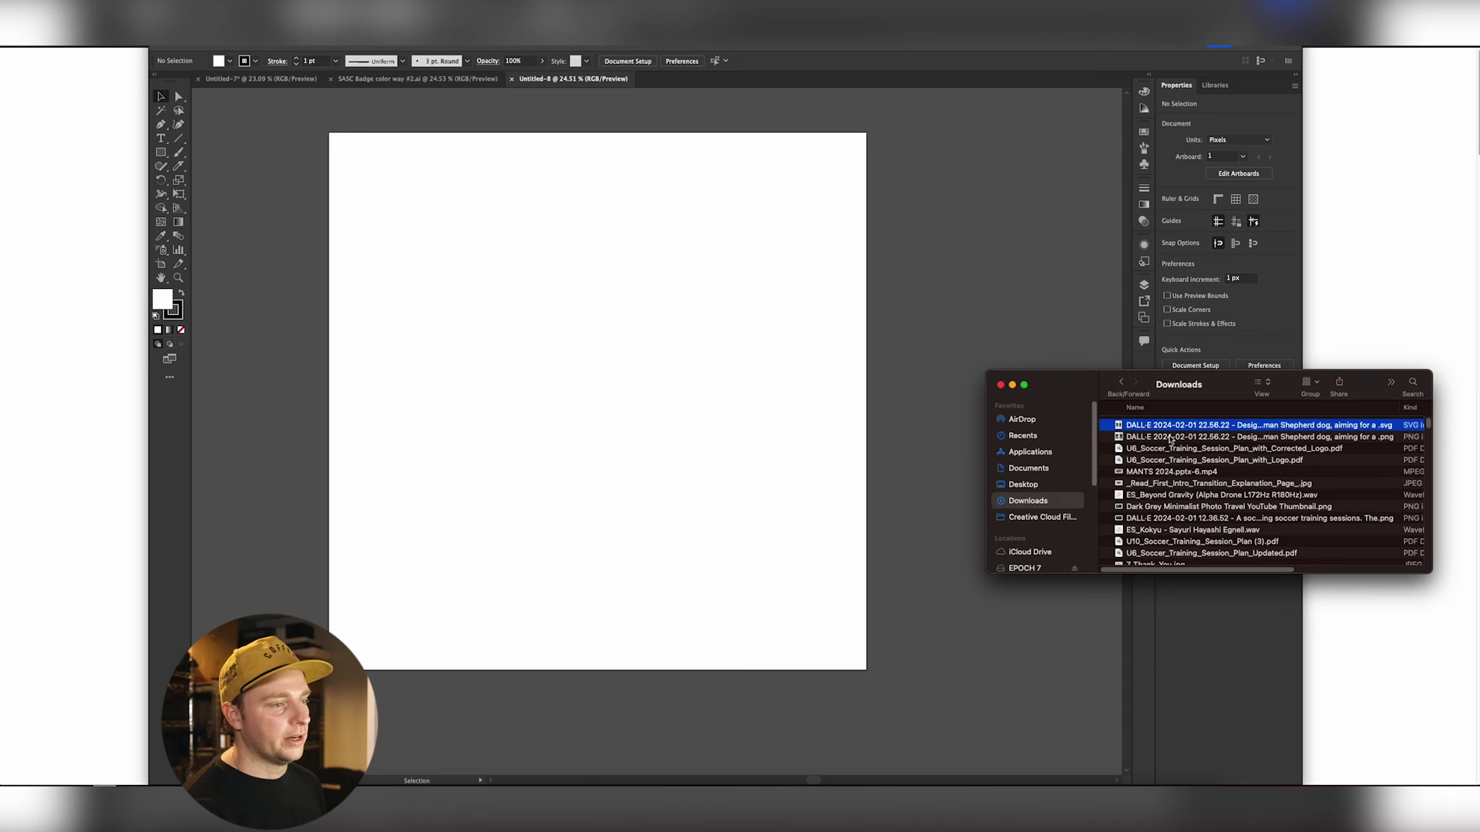
pyautogui.click(1169, 437)
pyautogui.press('space')
pyautogui.press('space')
pyautogui.click(1170, 425)
pyautogui.moveTo(1170, 425); pyautogui.dragTo(569, 330)
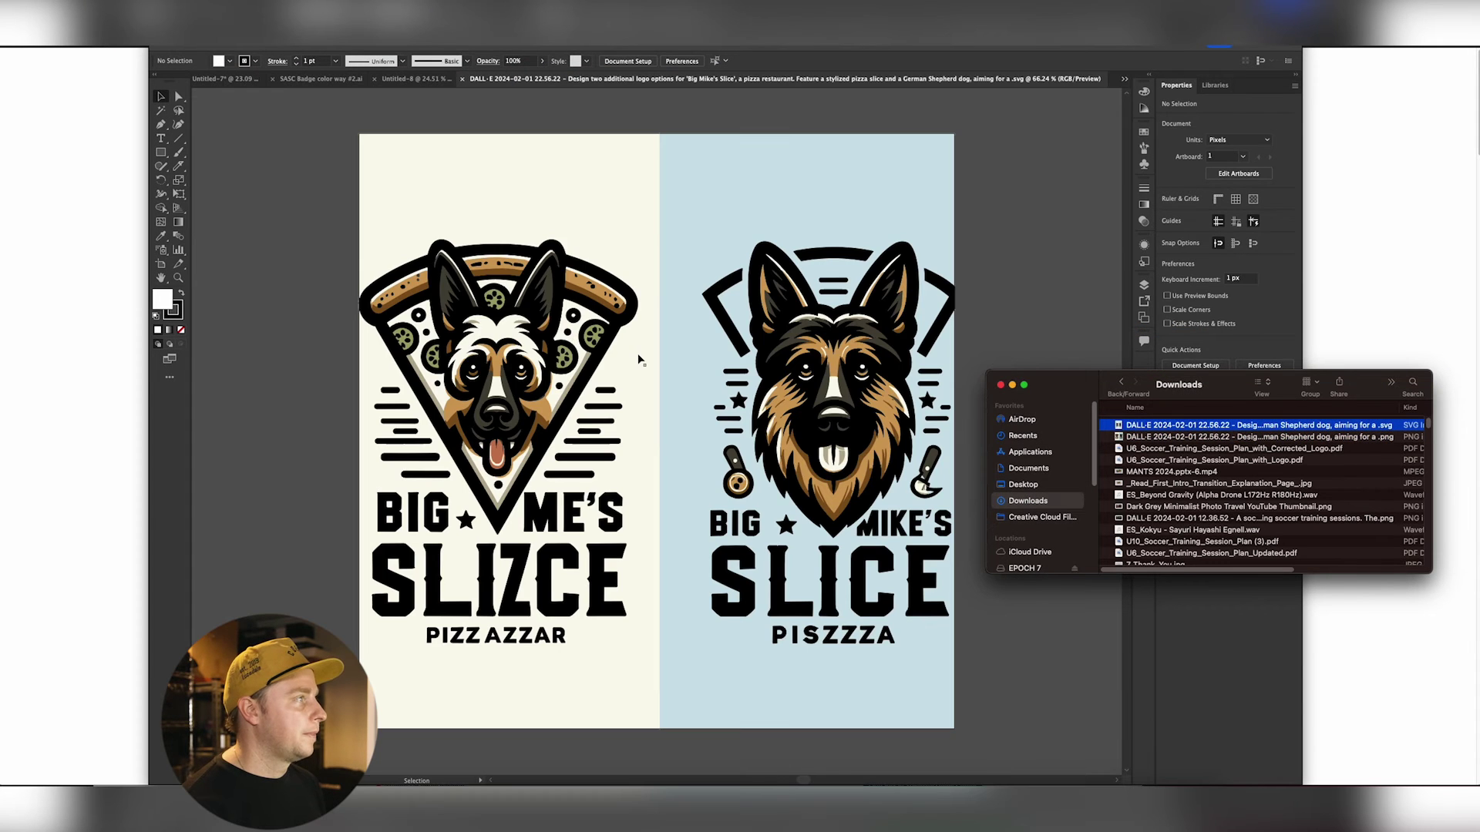
# - Examine the vector paths of the cream-background pizza logo up close
pyautogui.click(637, 353)
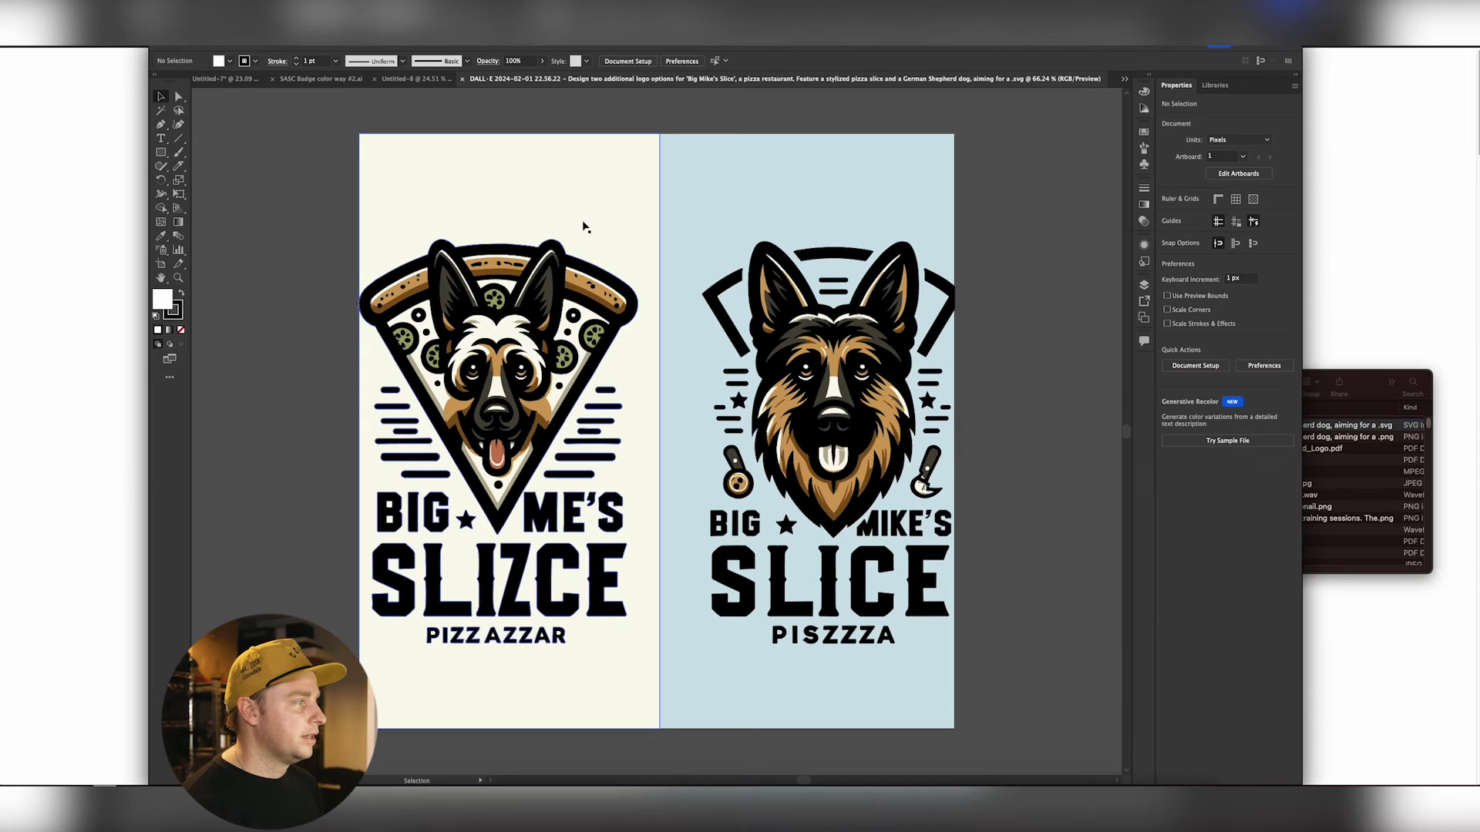
pyautogui.click(582, 225)
pyautogui.press('z')
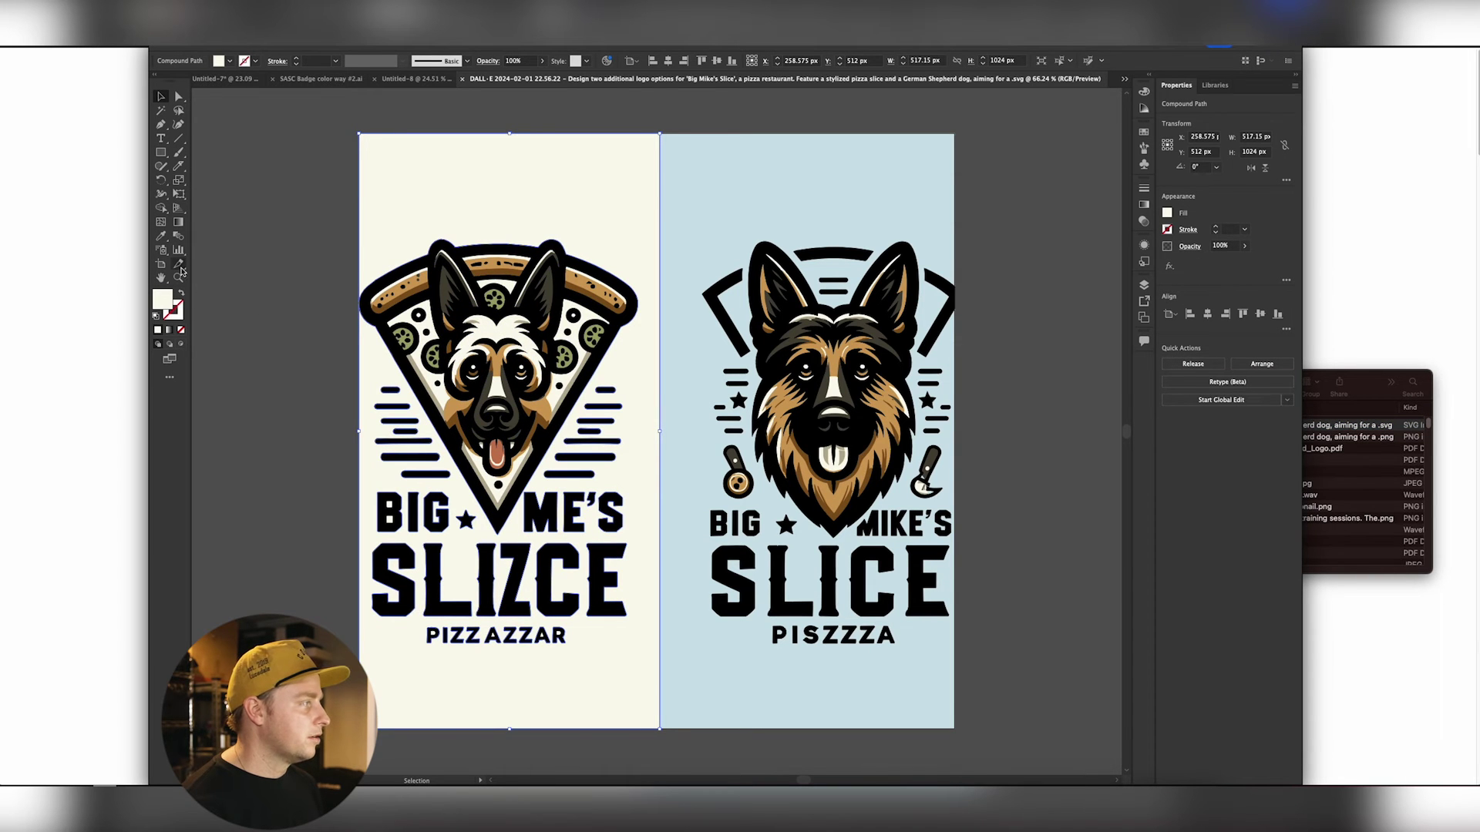
pyautogui.moveTo(543, 327); pyautogui.dragTo(617, 330)
pyautogui.press('v')
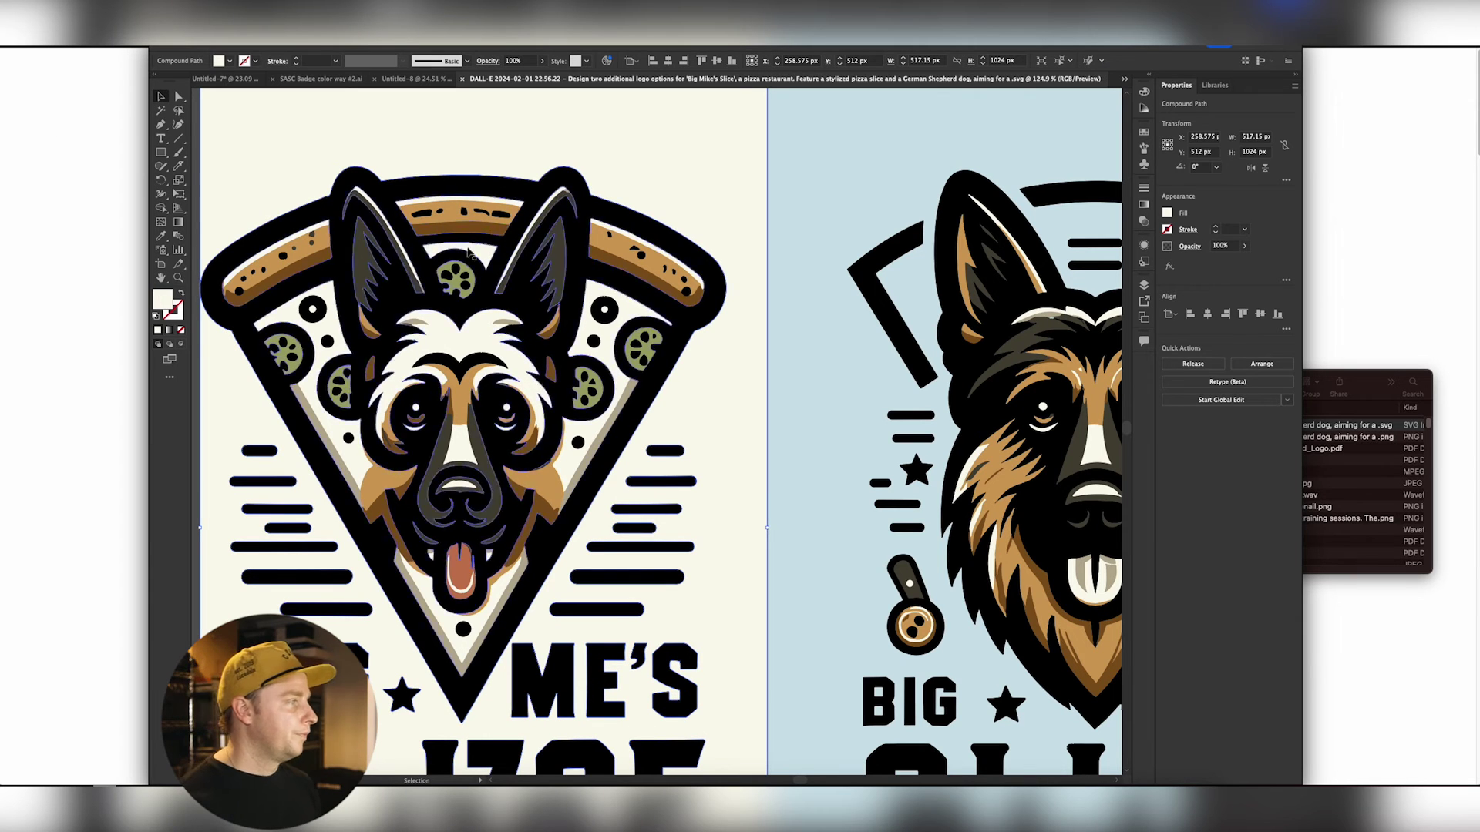
pyautogui.press('z')
pyautogui.moveTo(547, 364); pyautogui.dragTo(494, 364)
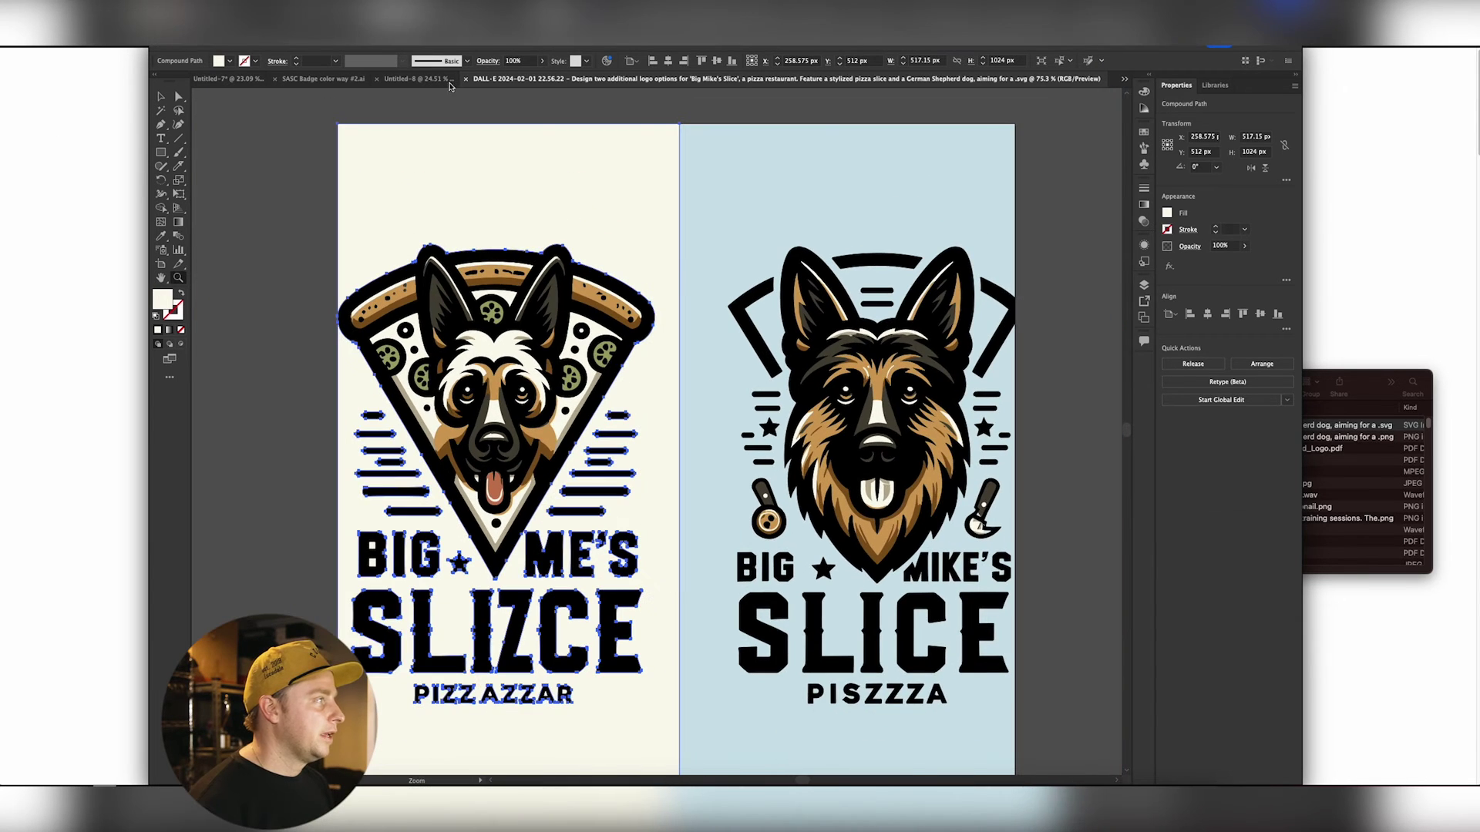
pyautogui.click(421, 77)
pyautogui.click(617, 79)
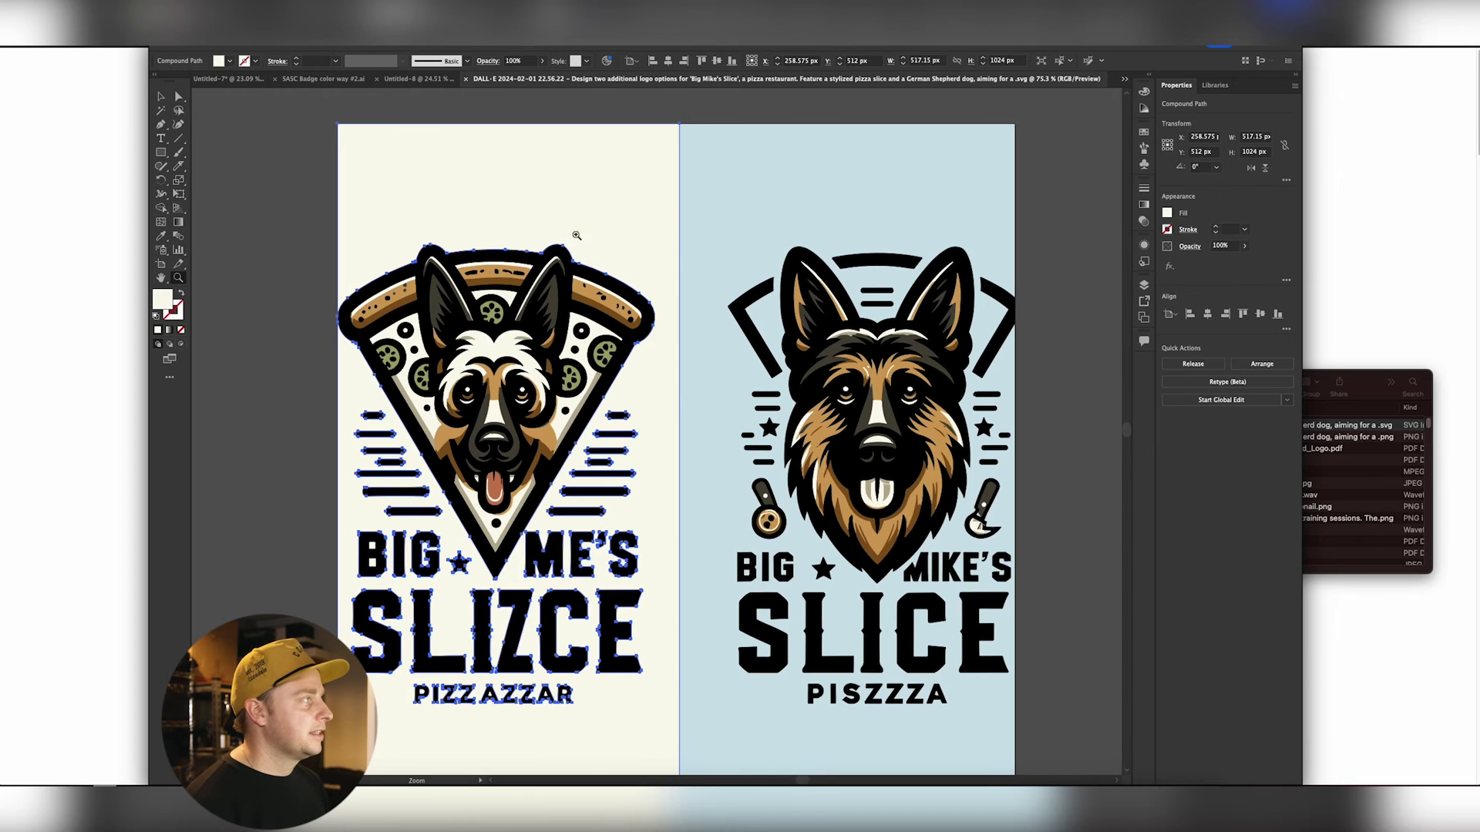
# - Select all of the logo artwork in the SVG document
pyautogui.click(161, 97)
pyautogui.click(540, 108)
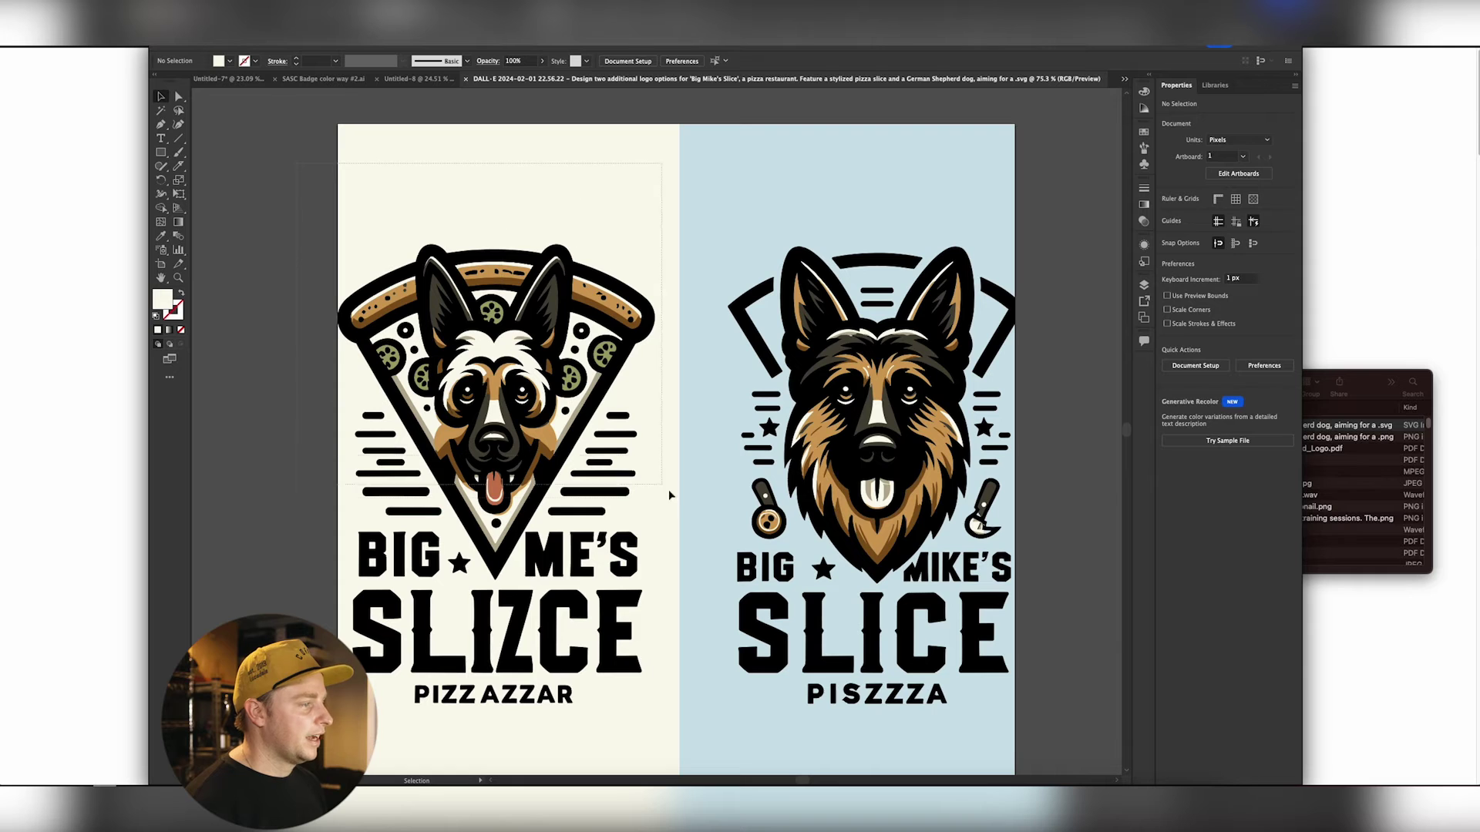
pyautogui.press('super+a')
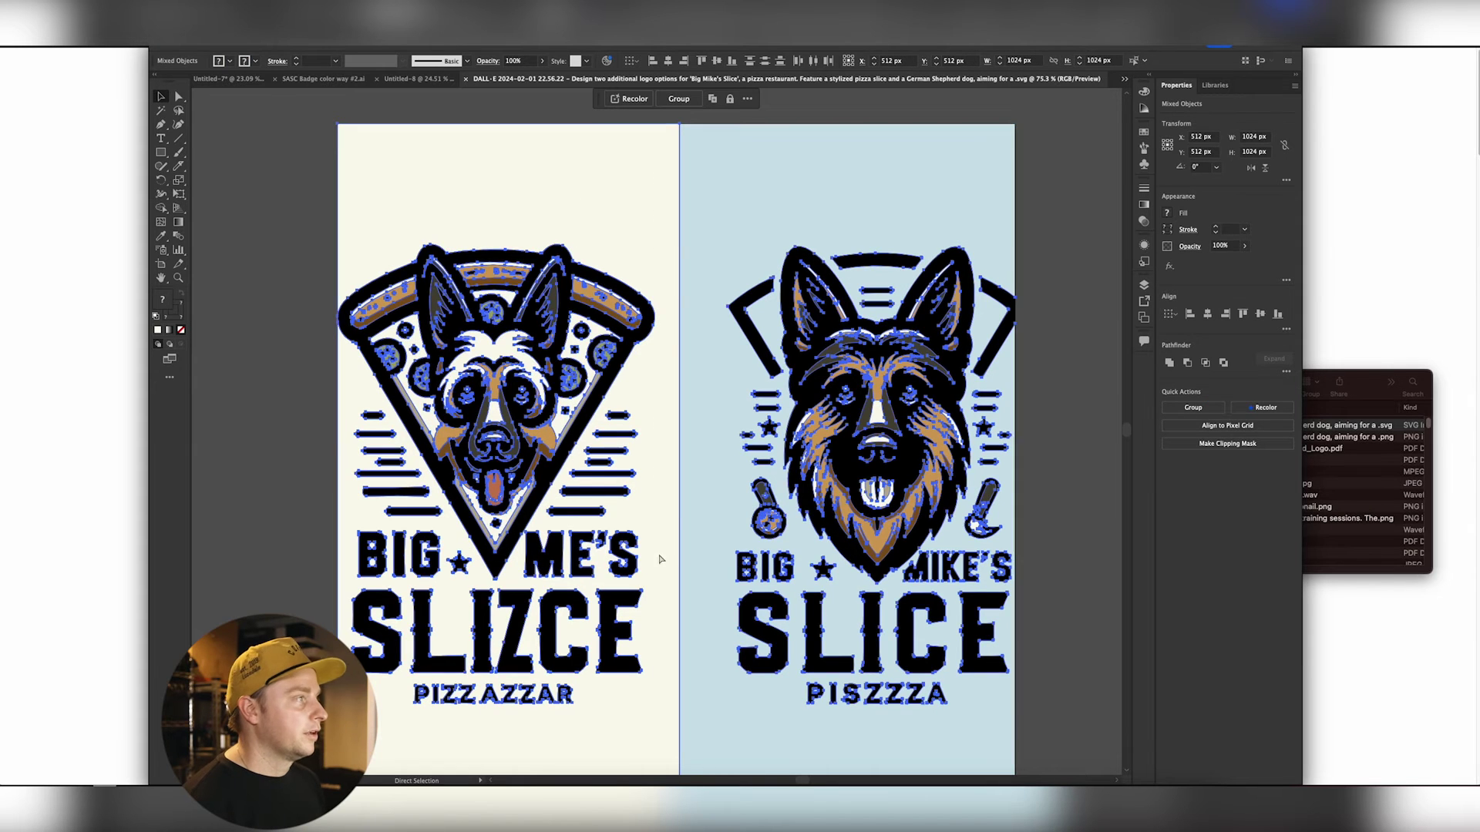
pyautogui.click(417, 78)
pyautogui.press('super+v')
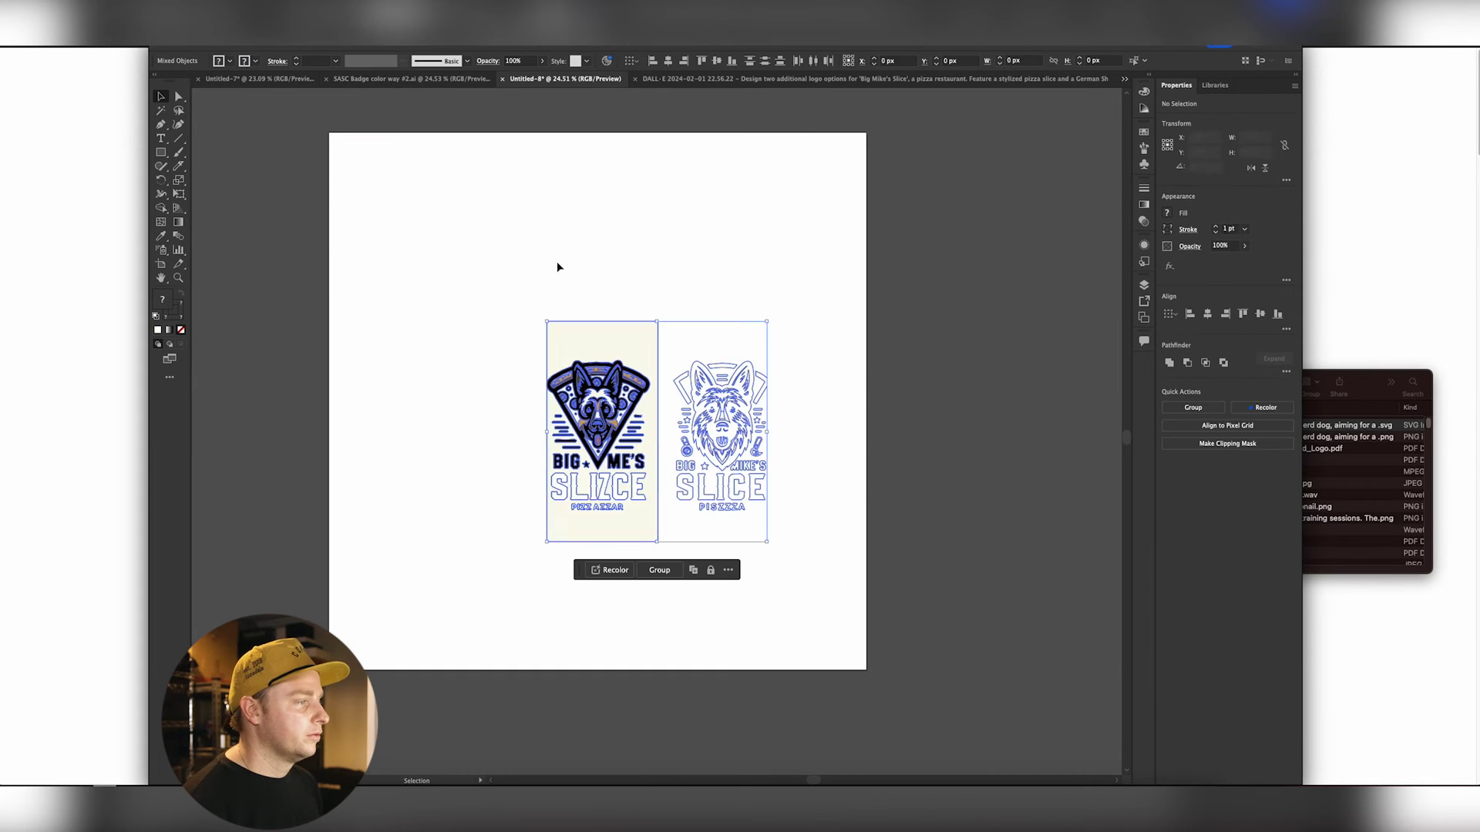
pyautogui.click(788, 356)
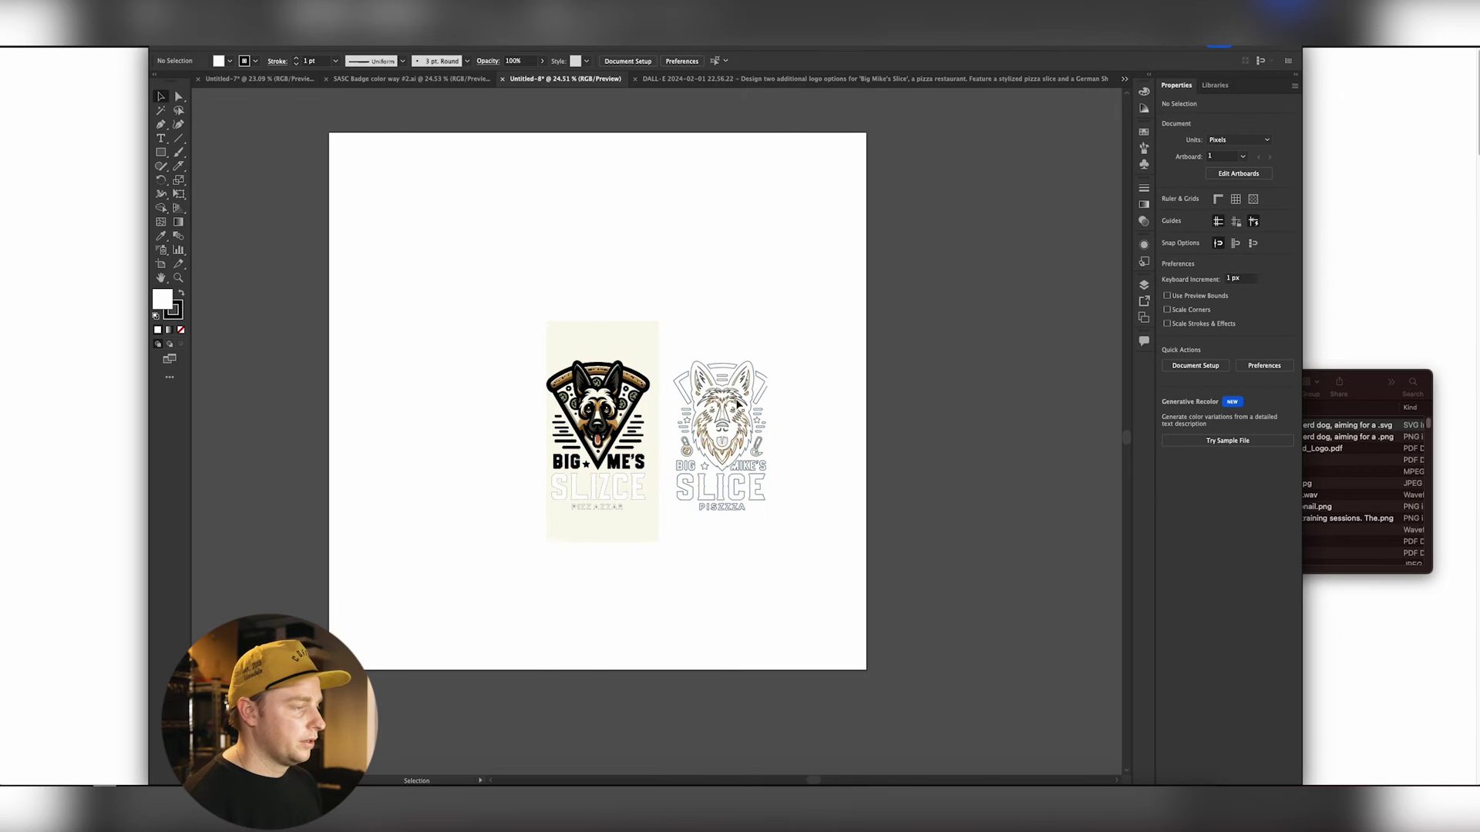
pyautogui.press('super+z')
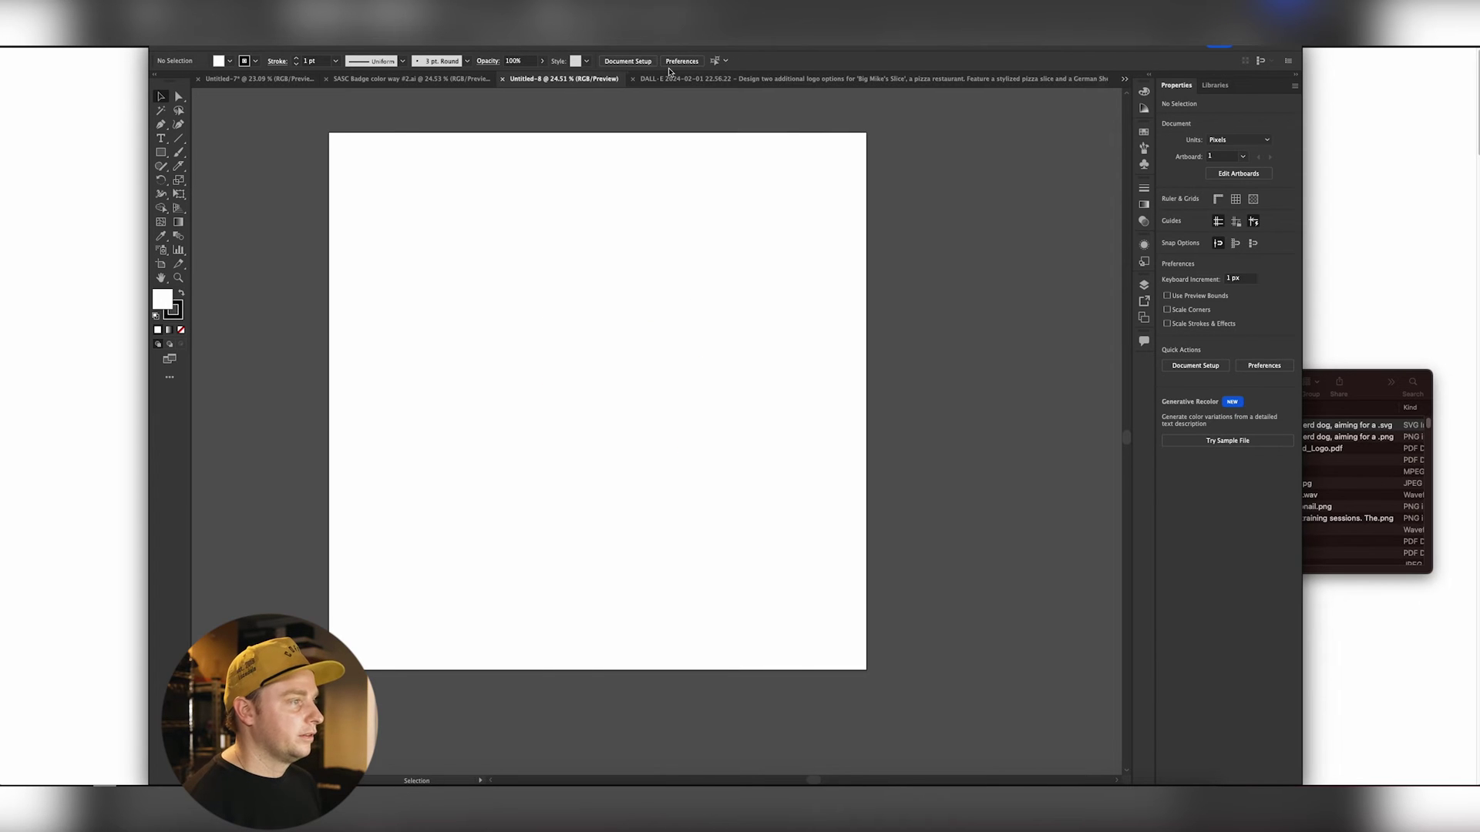
# - Copy the selected artwork into the blank Untitled-8 document, enlarge it to about 1908 by 1954 px and place it near the artboard's center
pyautogui.click(679, 79)
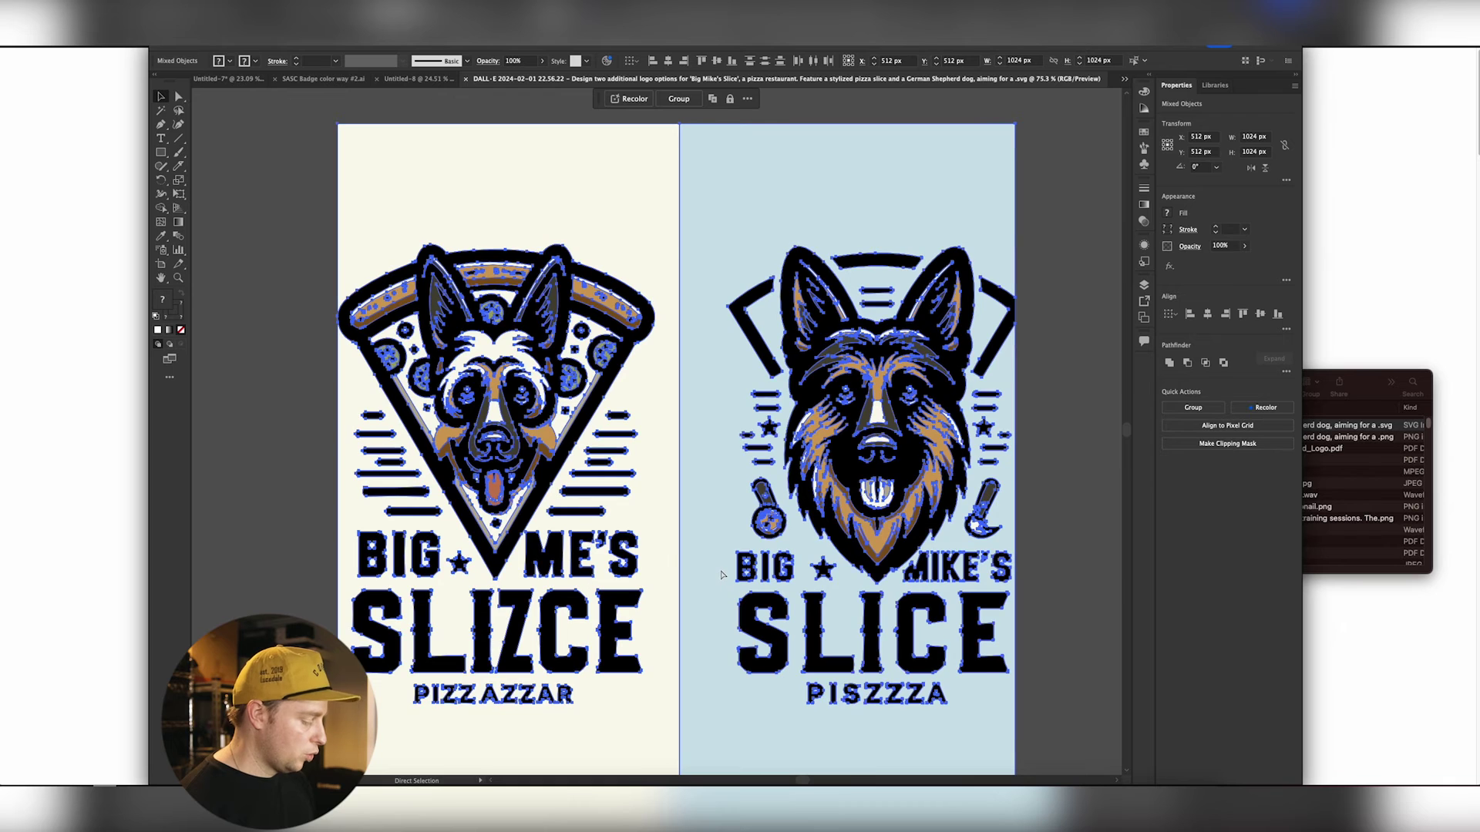
pyautogui.press('super+grave')
pyautogui.press('super+v')
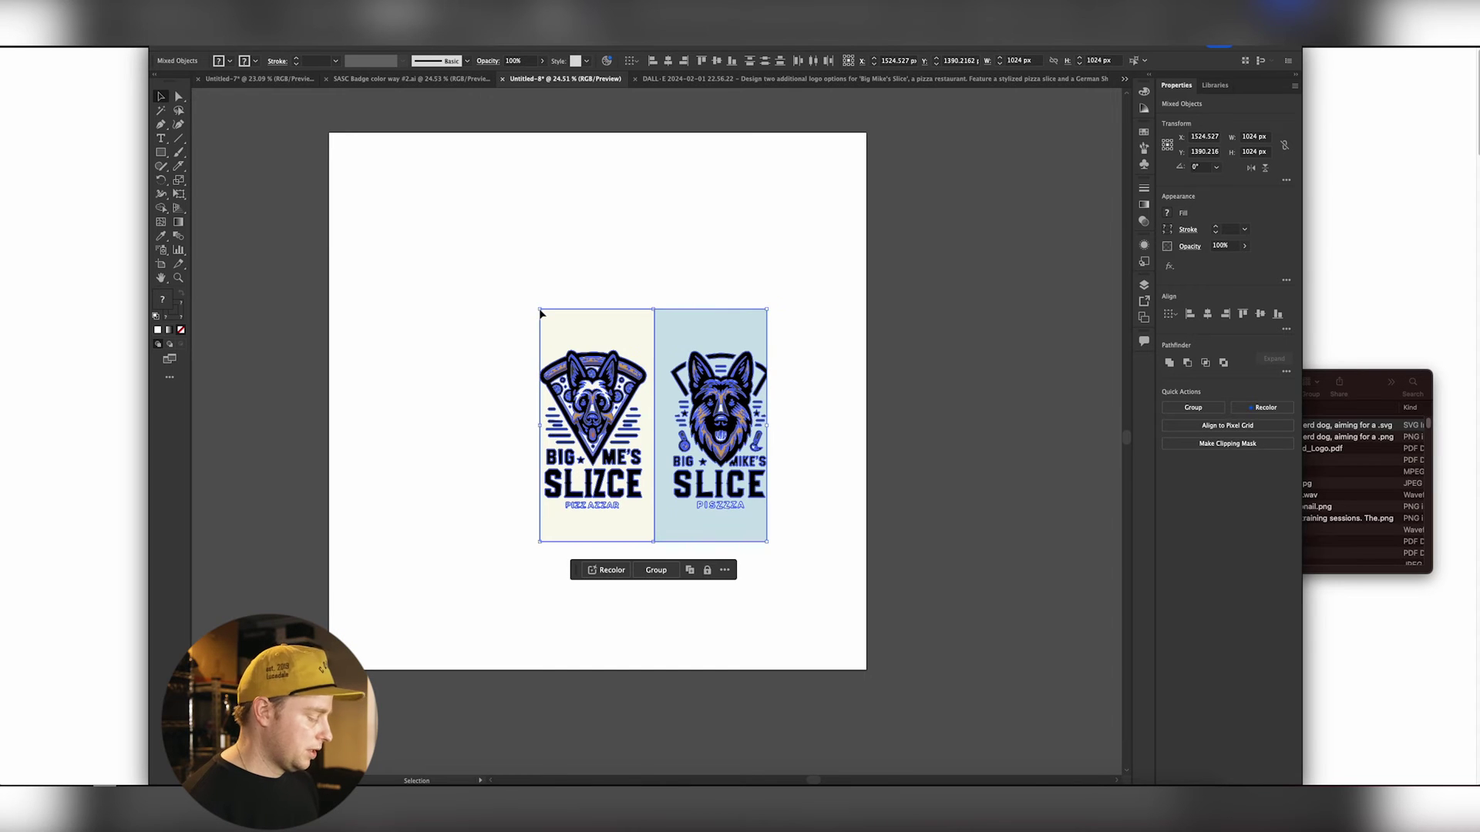
pyautogui.moveTo(547, 320); pyautogui.dragTo(353, 117)
pyautogui.moveTo(481, 300); pyautogui.dragTo(518, 359)
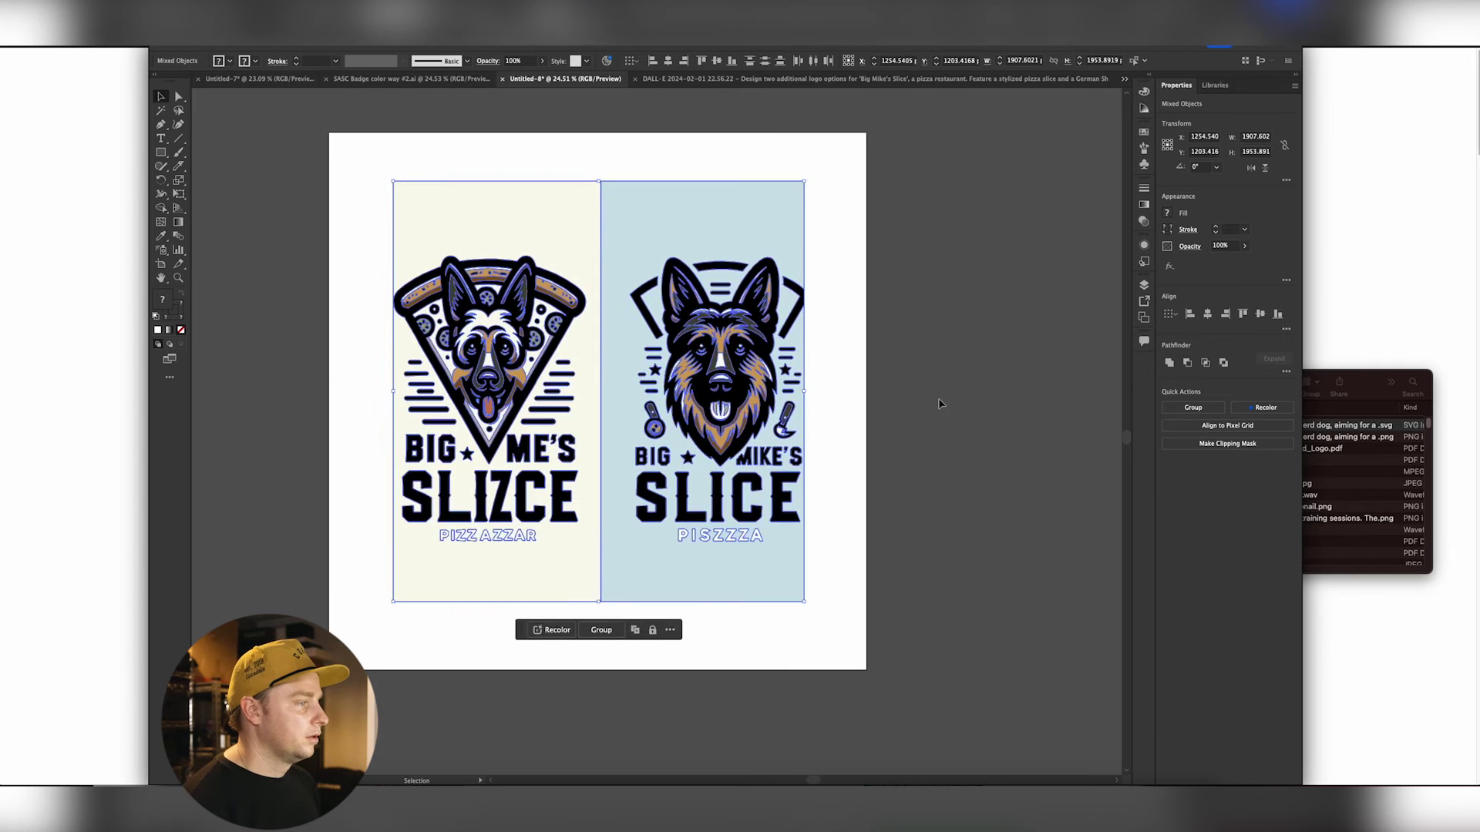
# - Examine the pasted logo artwork up close, especially the dog's eyes, nose and mouth in the pizza slice design
pyautogui.press('super+shift+a')
pyautogui.press('z')
pyautogui.click(644, 397)
pyautogui.keyDown('alt'); pyautogui.click(645, 420); pyautogui.keyUp('alt')
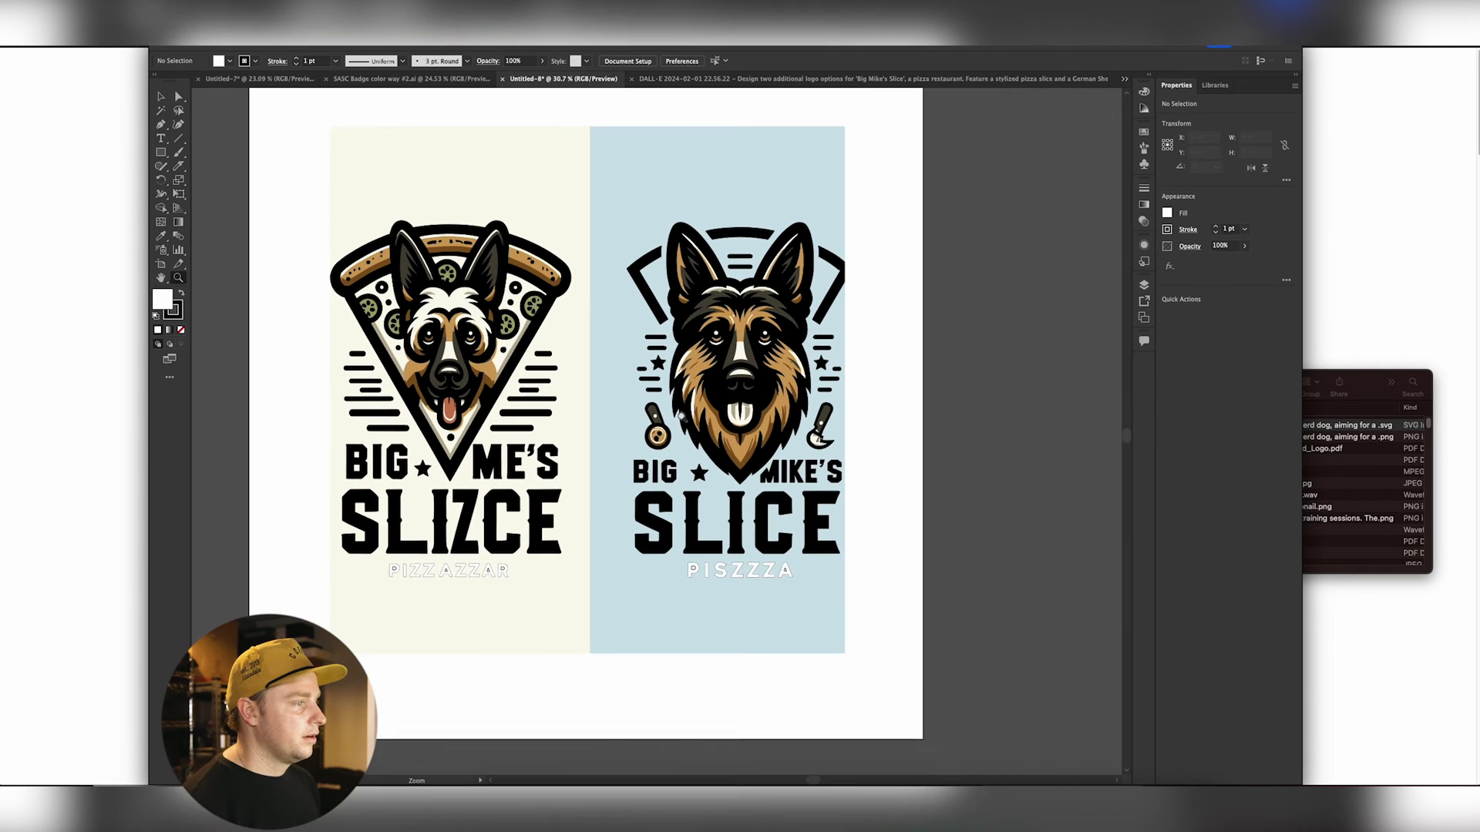
pyautogui.moveTo(453, 389); pyautogui.dragTo(777, 393)
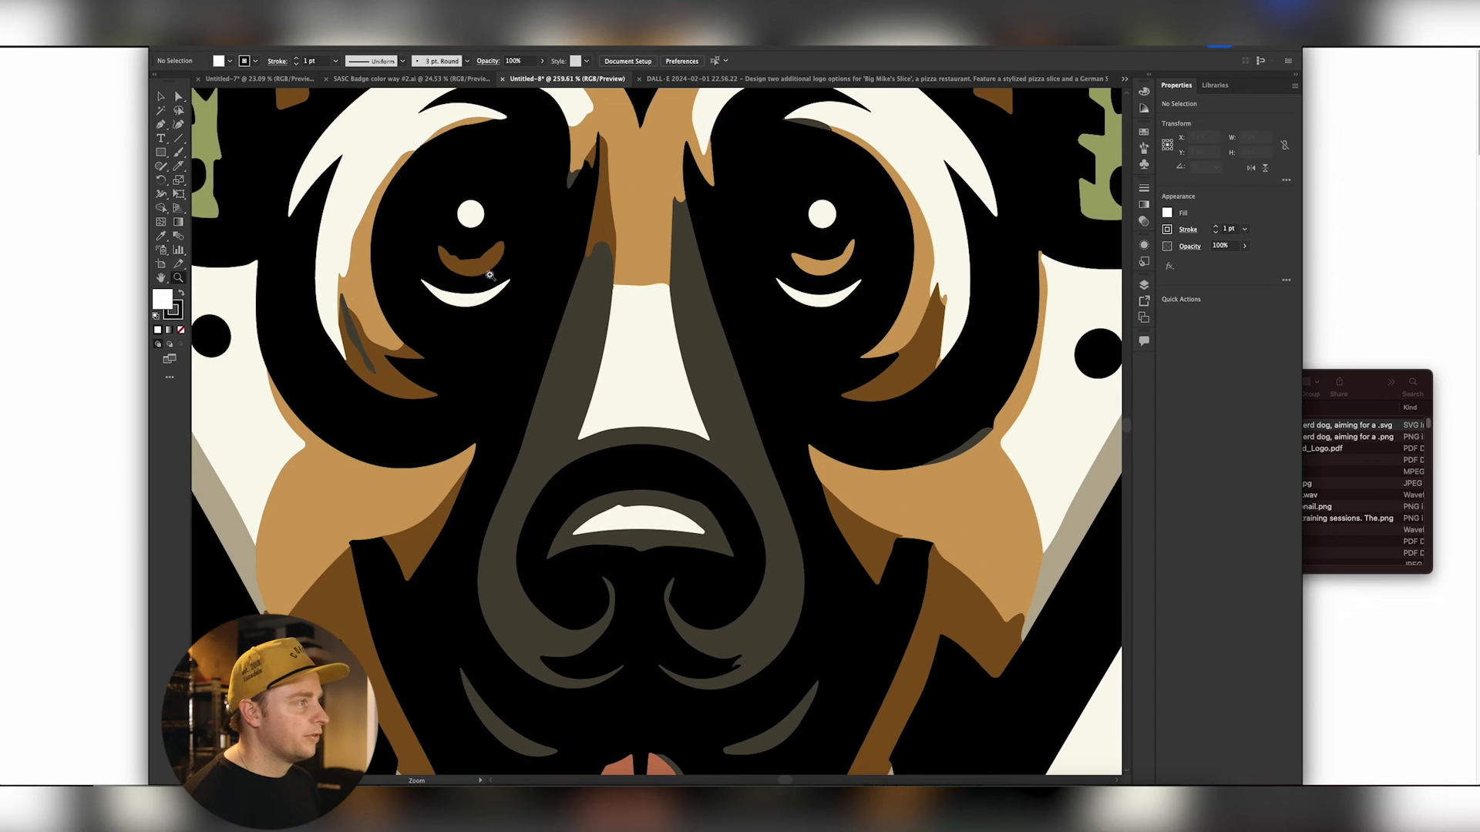
pyautogui.moveTo(647, 358)
pyautogui.mouseDown()
pyautogui.moveTo(622, 357)
pyautogui.moveTo(655, 374)
pyautogui.mouseUp()
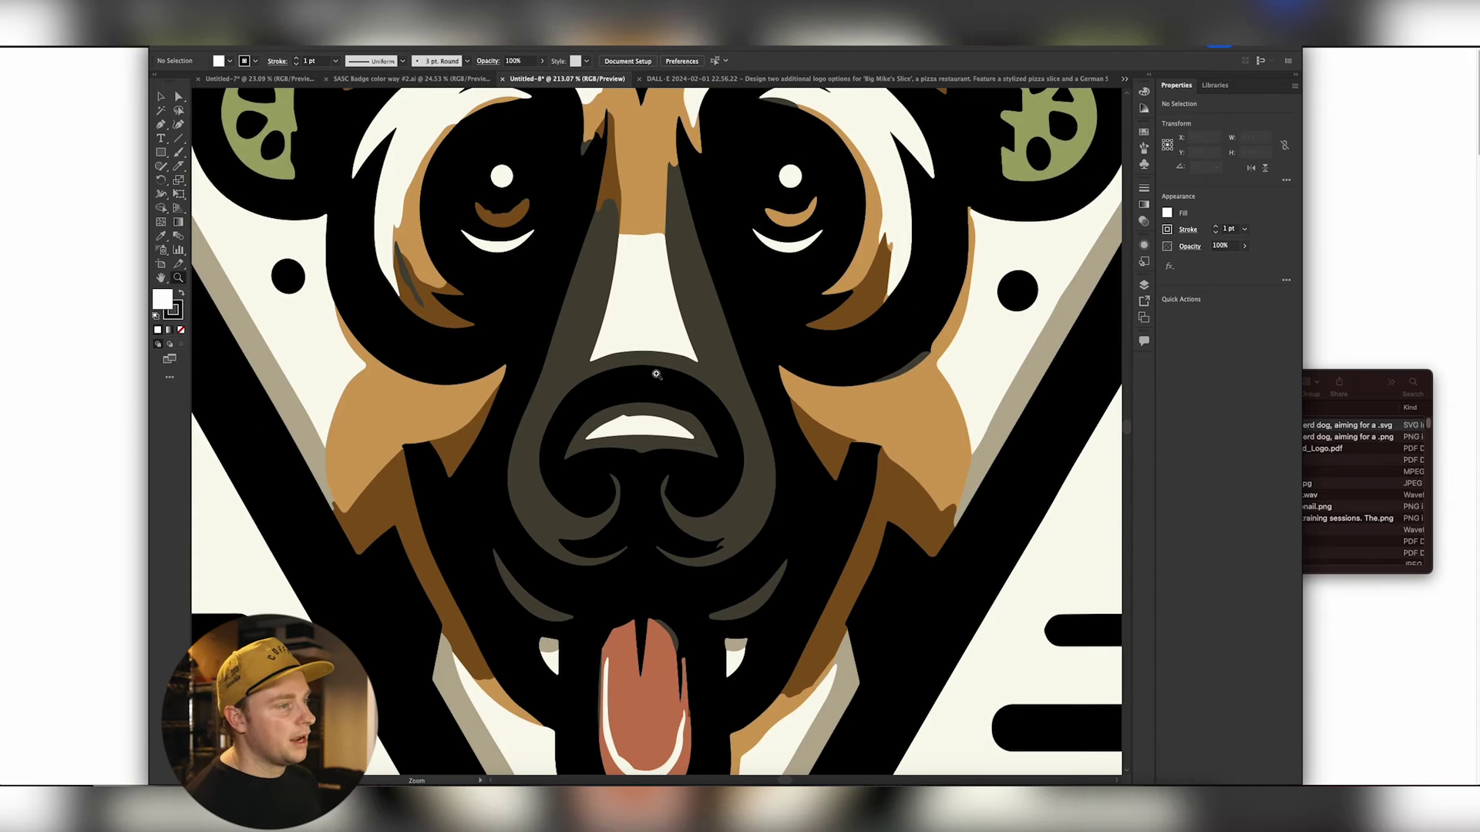
pyautogui.scroll(-2, 659, 372)
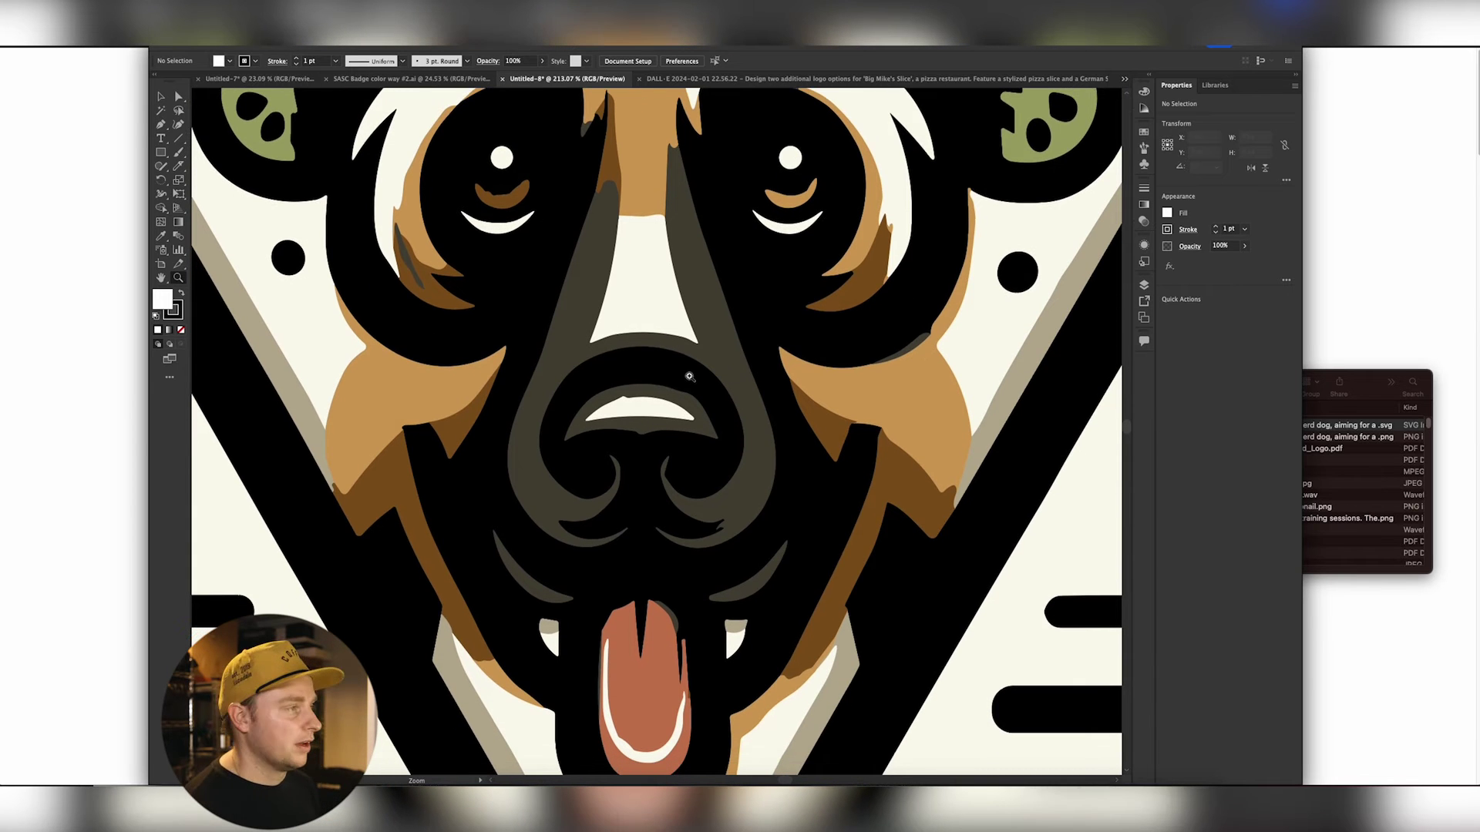
pyautogui.scroll(-10, 614, 400)
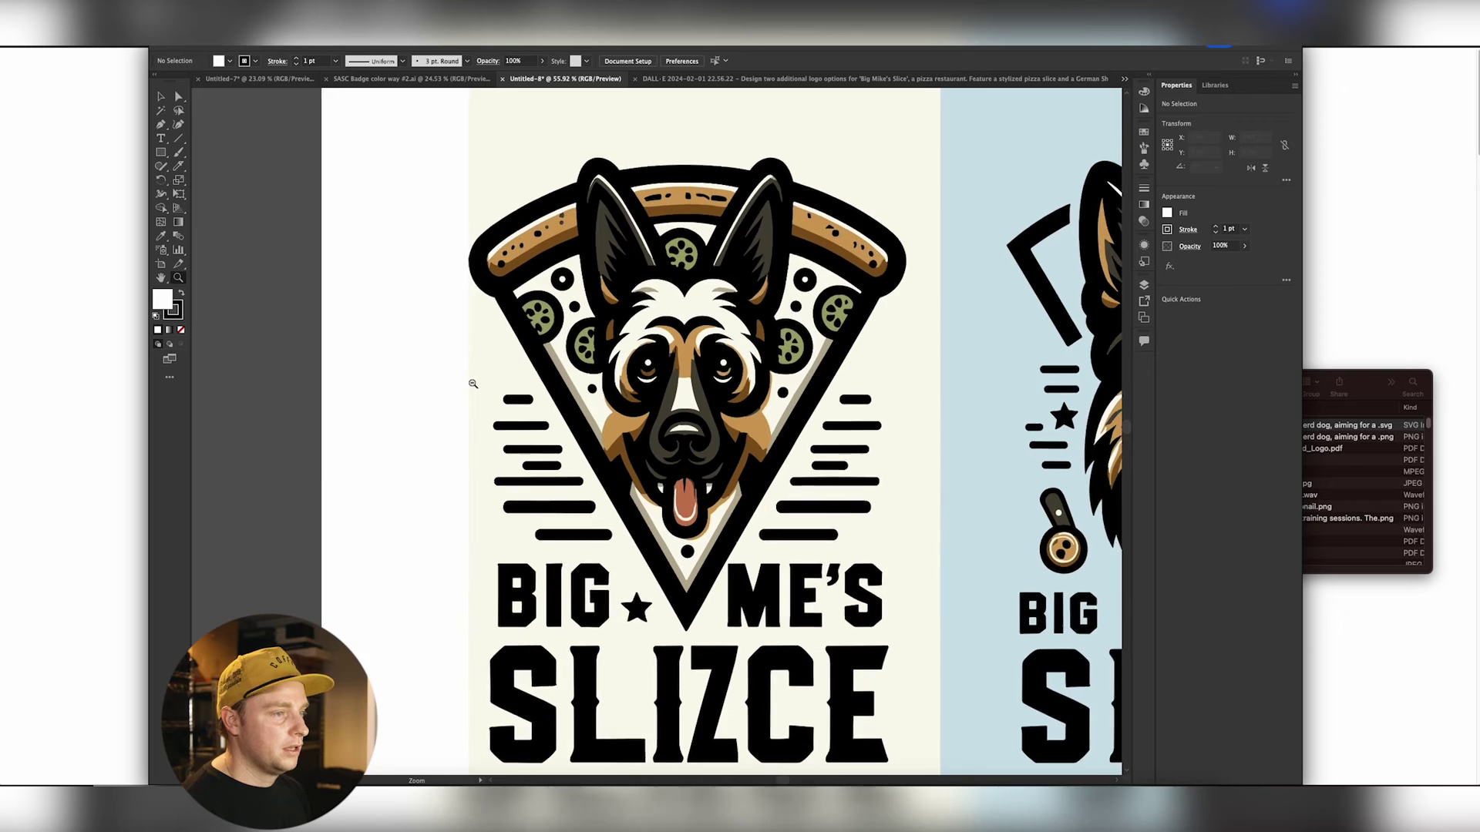
pyautogui.hscroll(4, 779, 711)
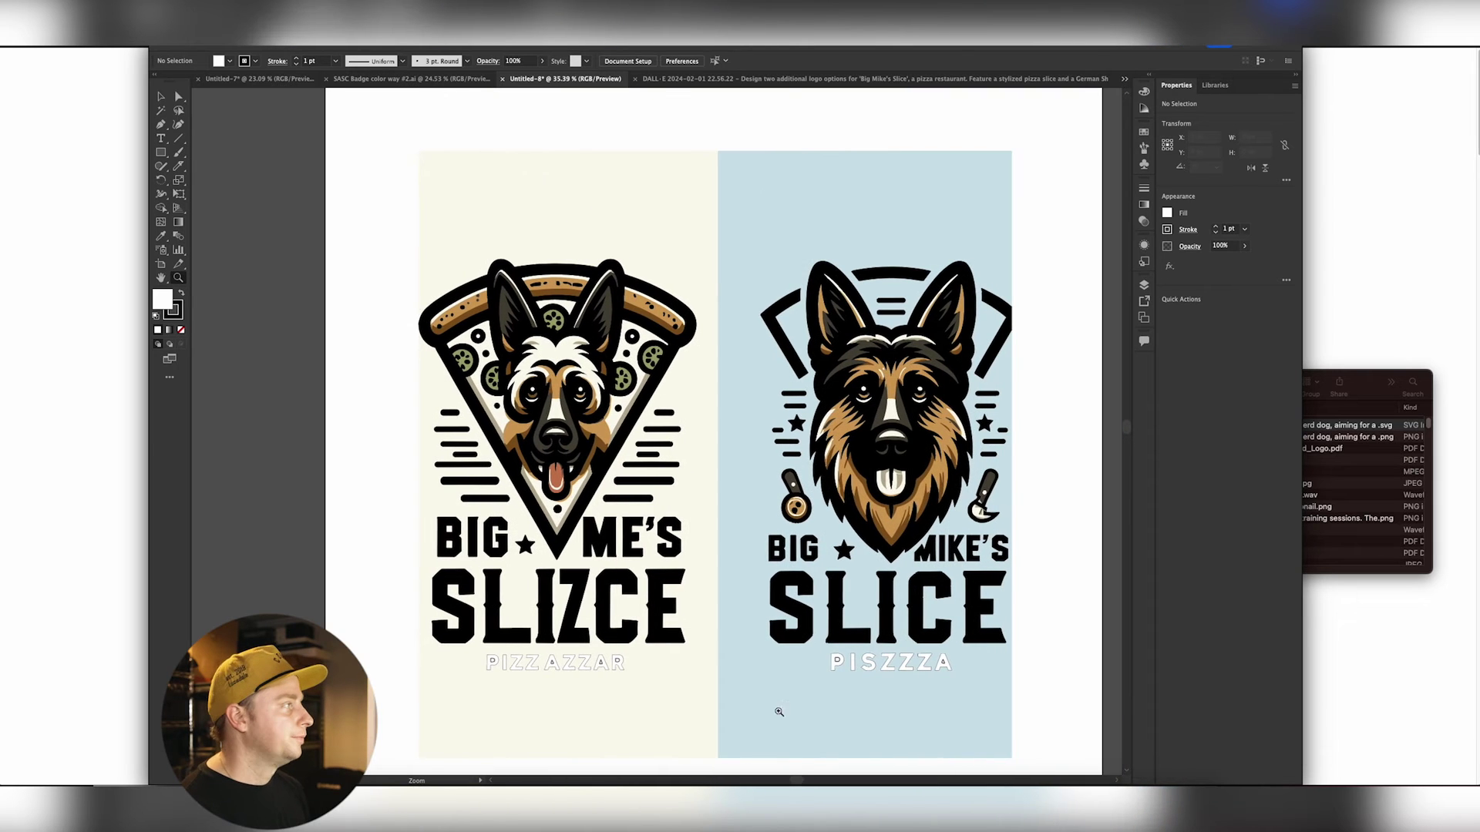
# - Delete the light blue background shape behind the Big Mike's Slice logo
pyautogui.click(161, 96)
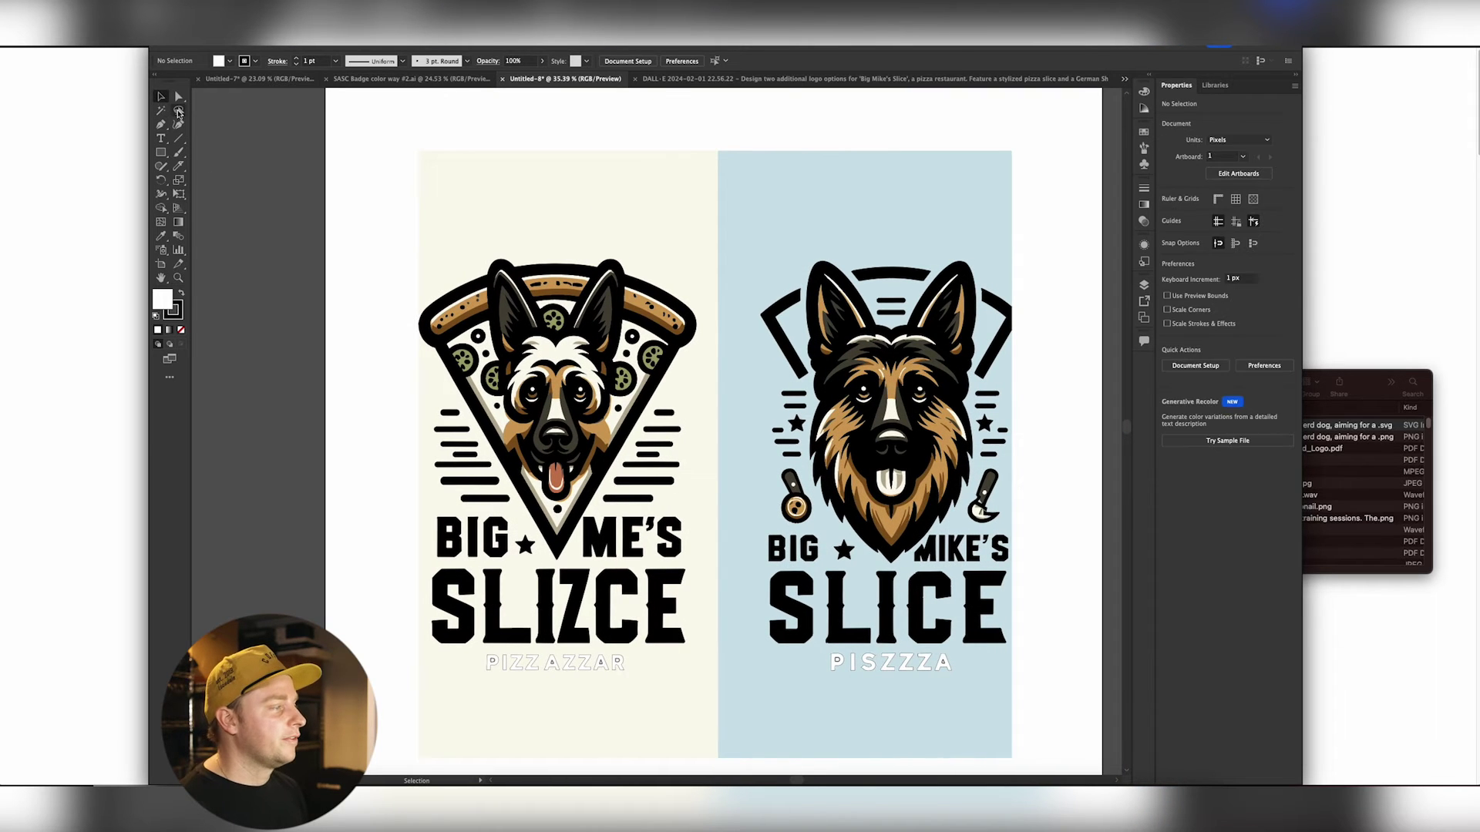
pyautogui.click(432, 485)
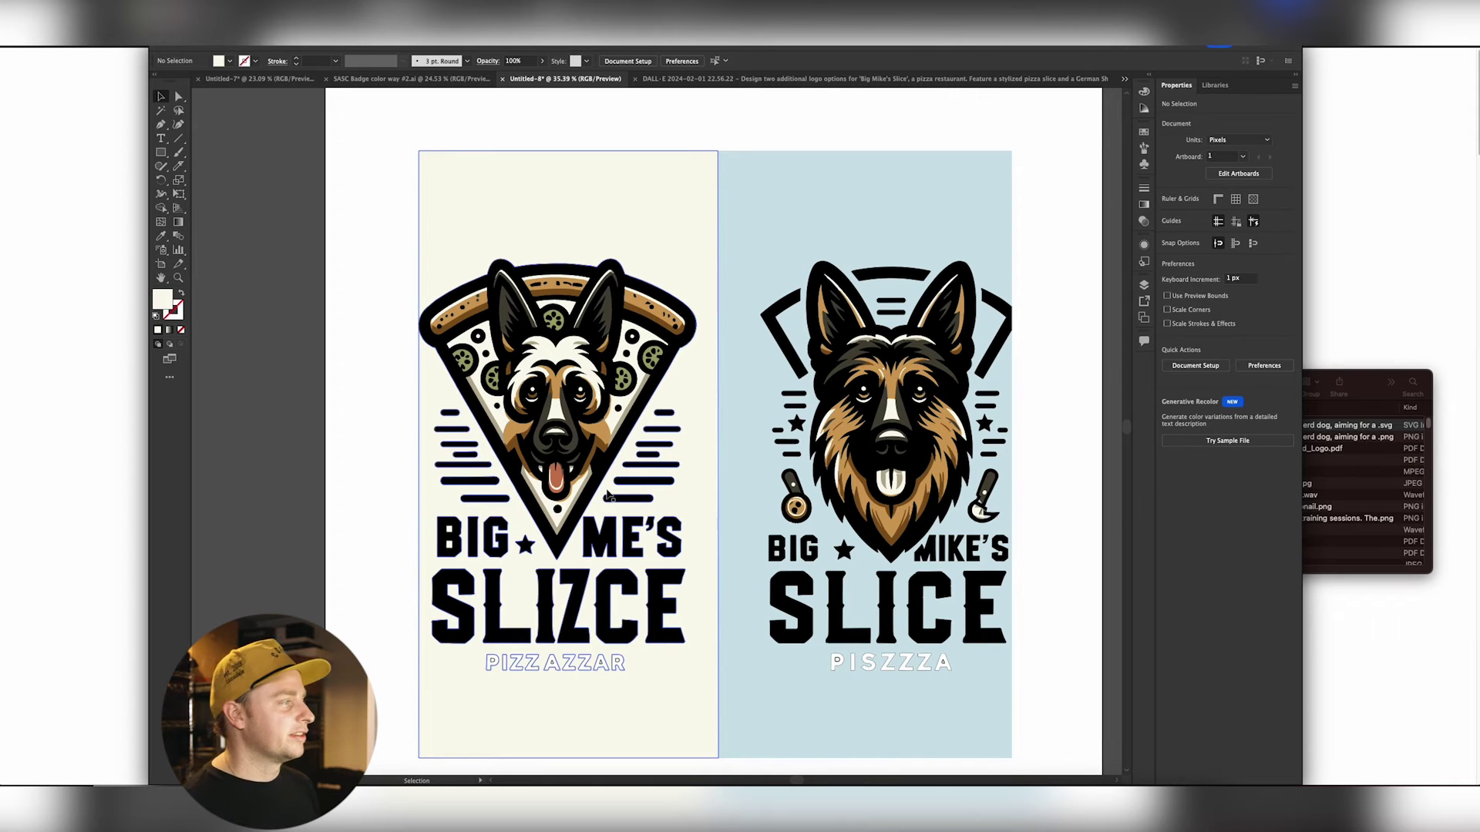
pyautogui.click(761, 267)
pyautogui.moveTo(813, 130); pyautogui.dragTo(713, 154)
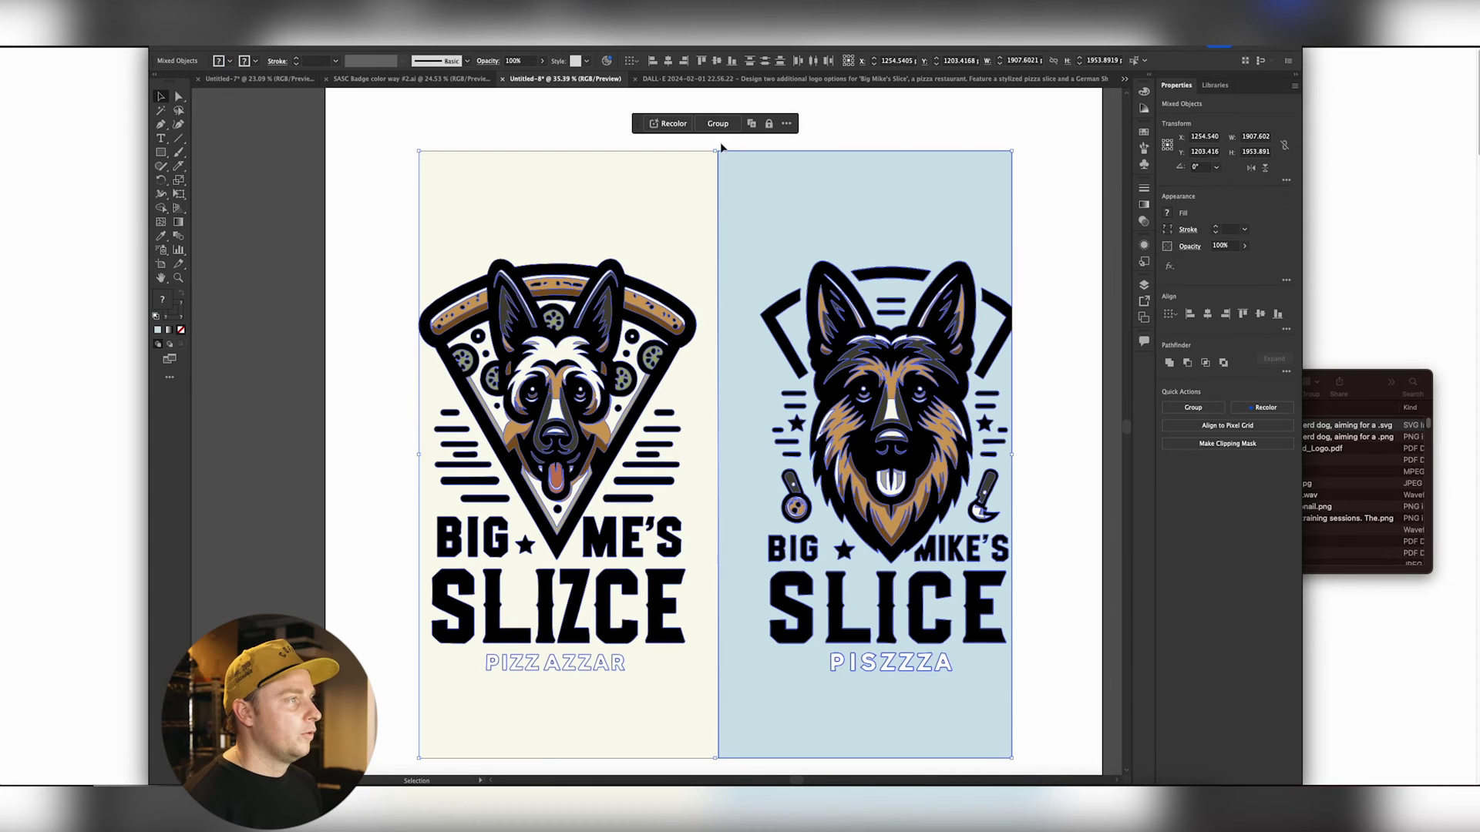
pyautogui.rightClick(773, 254)
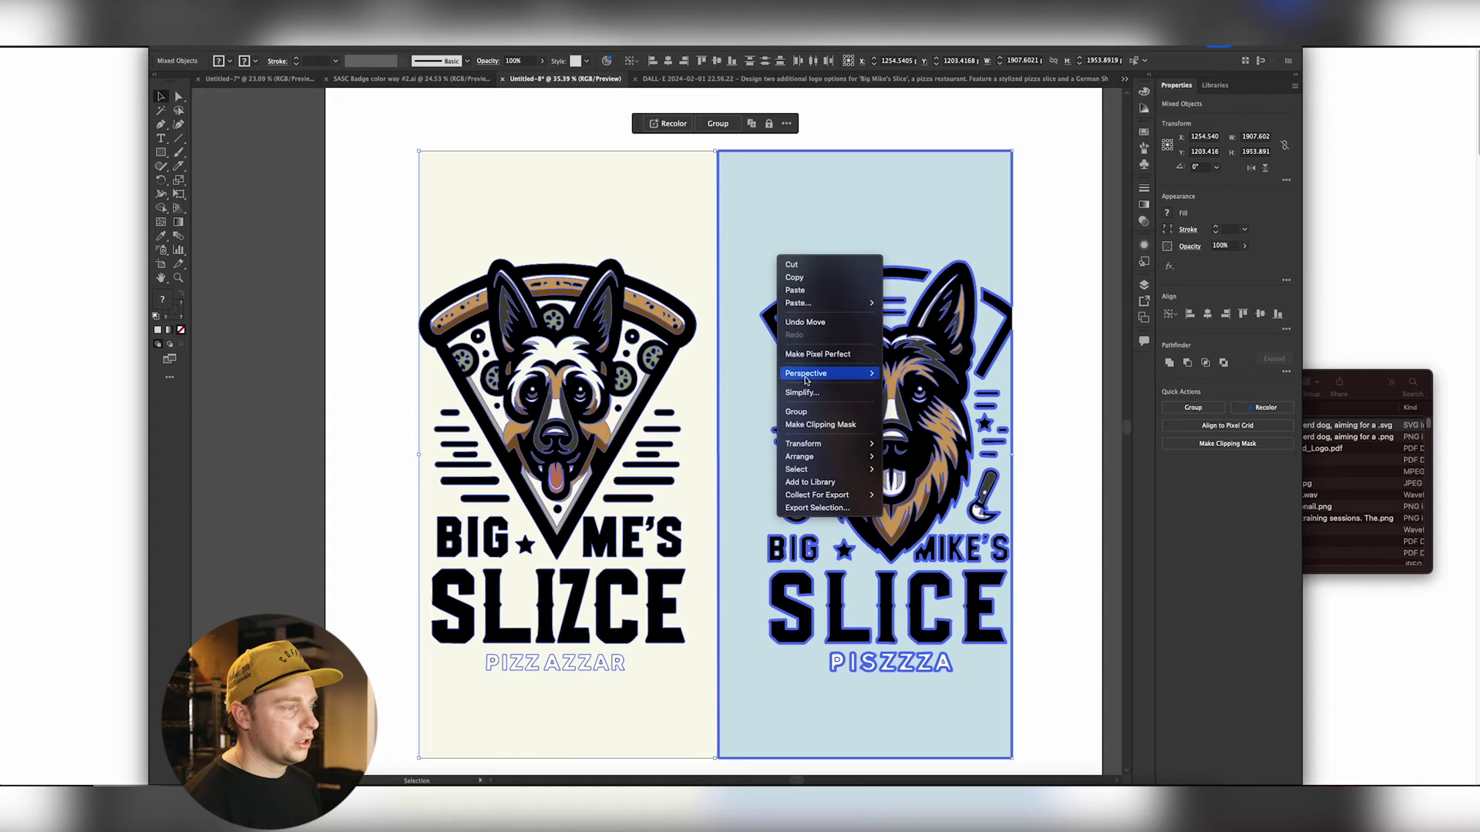
pyautogui.click(806, 412)
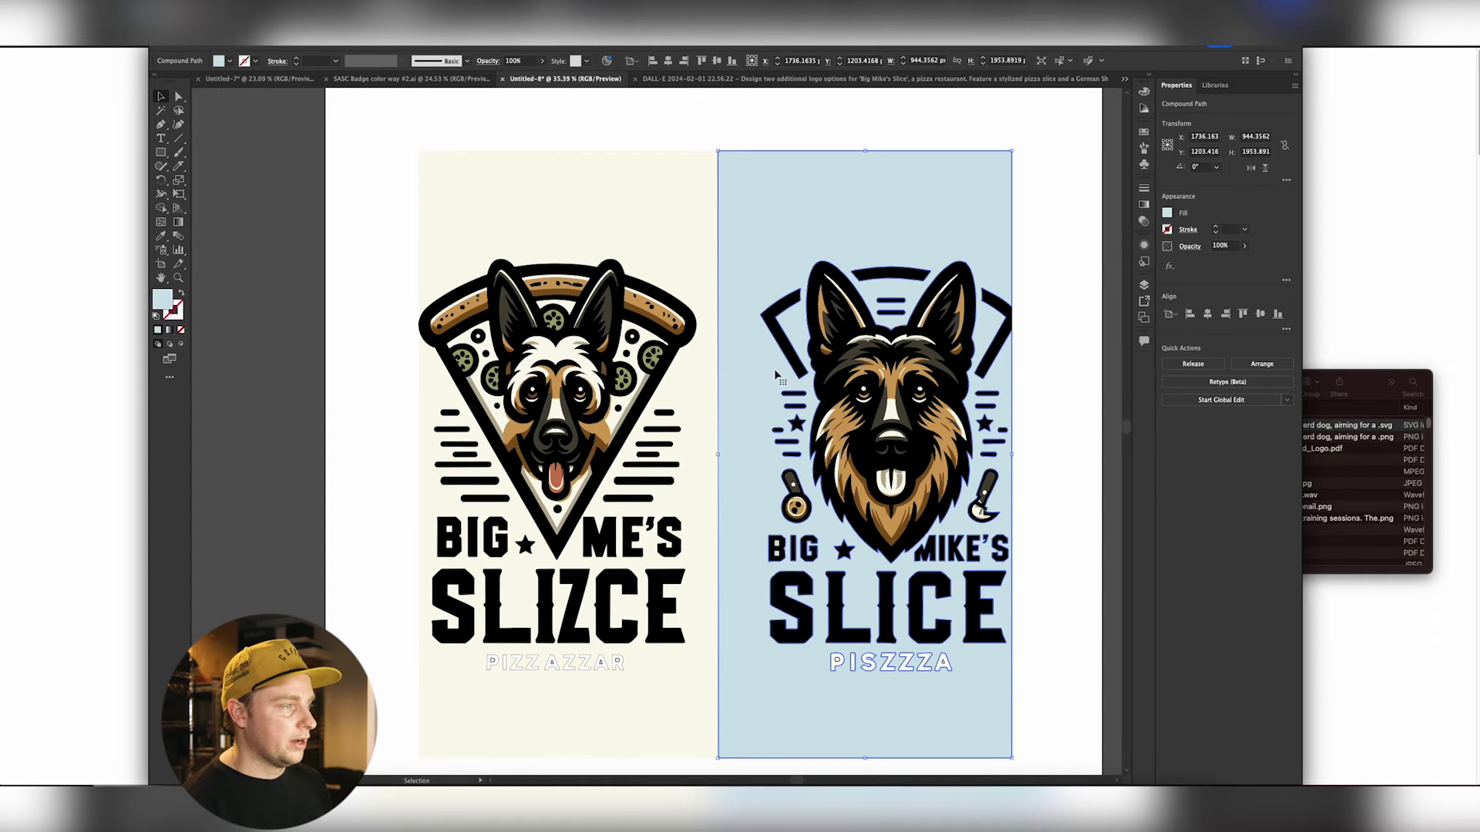
pyautogui.press('Delete')
# - Delete the remaining Big Mike's Slice logo artwork and the cream background shape behind the pizza slice logo
pyautogui.hotkey('ctrl', 'a')
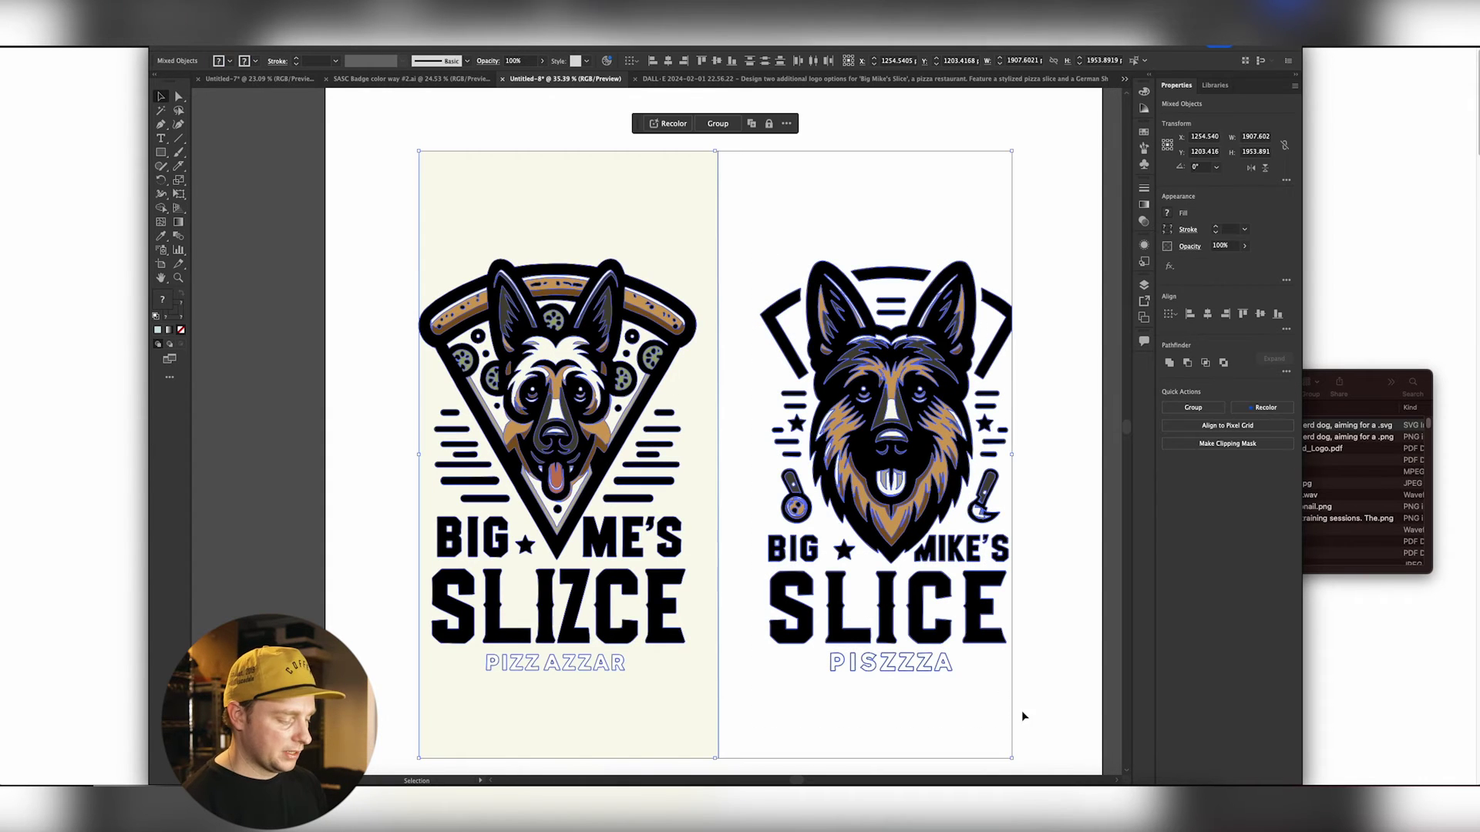
pyautogui.click(802, 615)
pyautogui.press('Delete')
pyautogui.moveTo(737, 637); pyautogui.dragTo(711, 628)
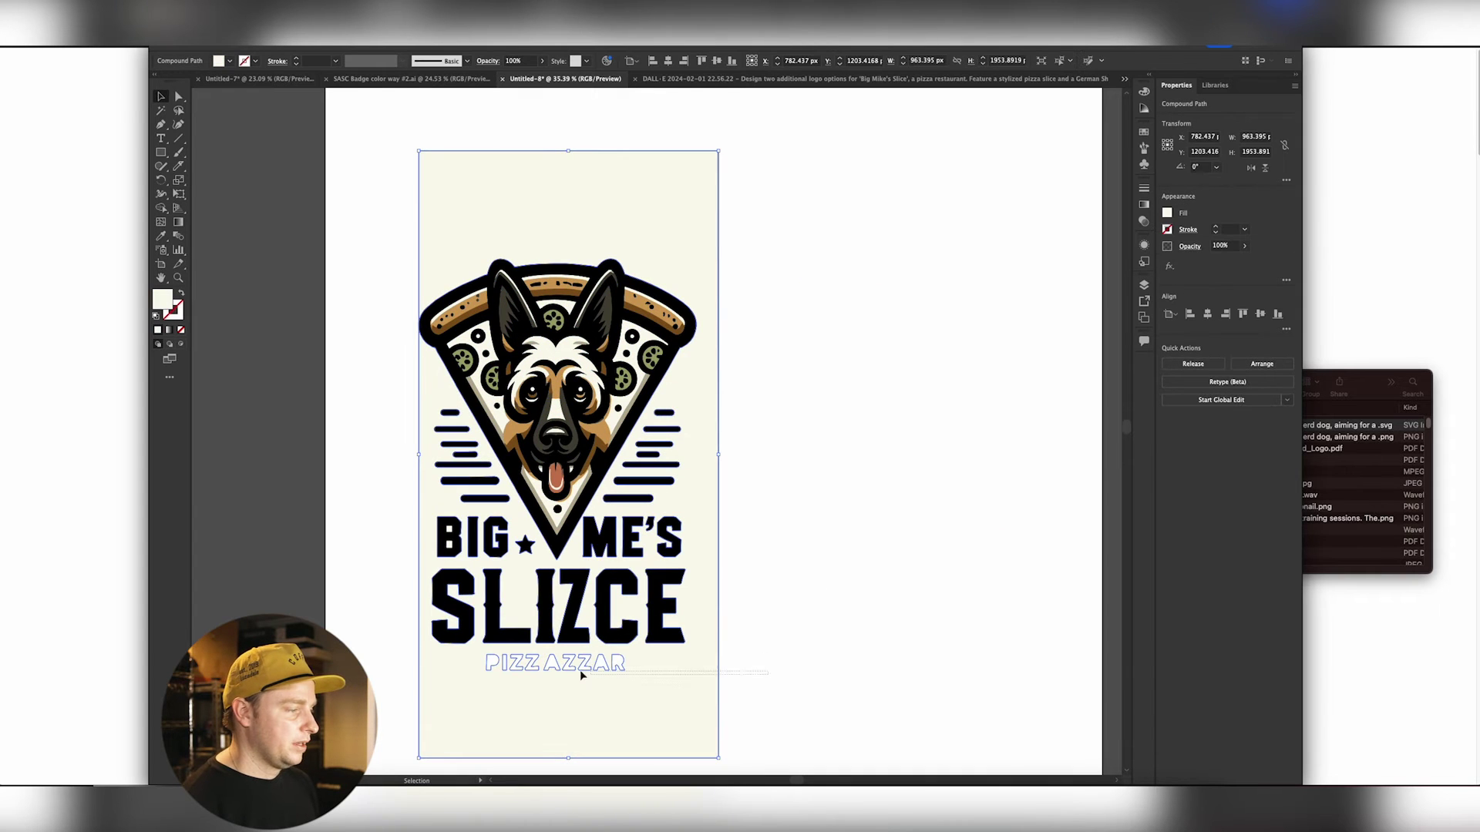
pyautogui.press('Delete')
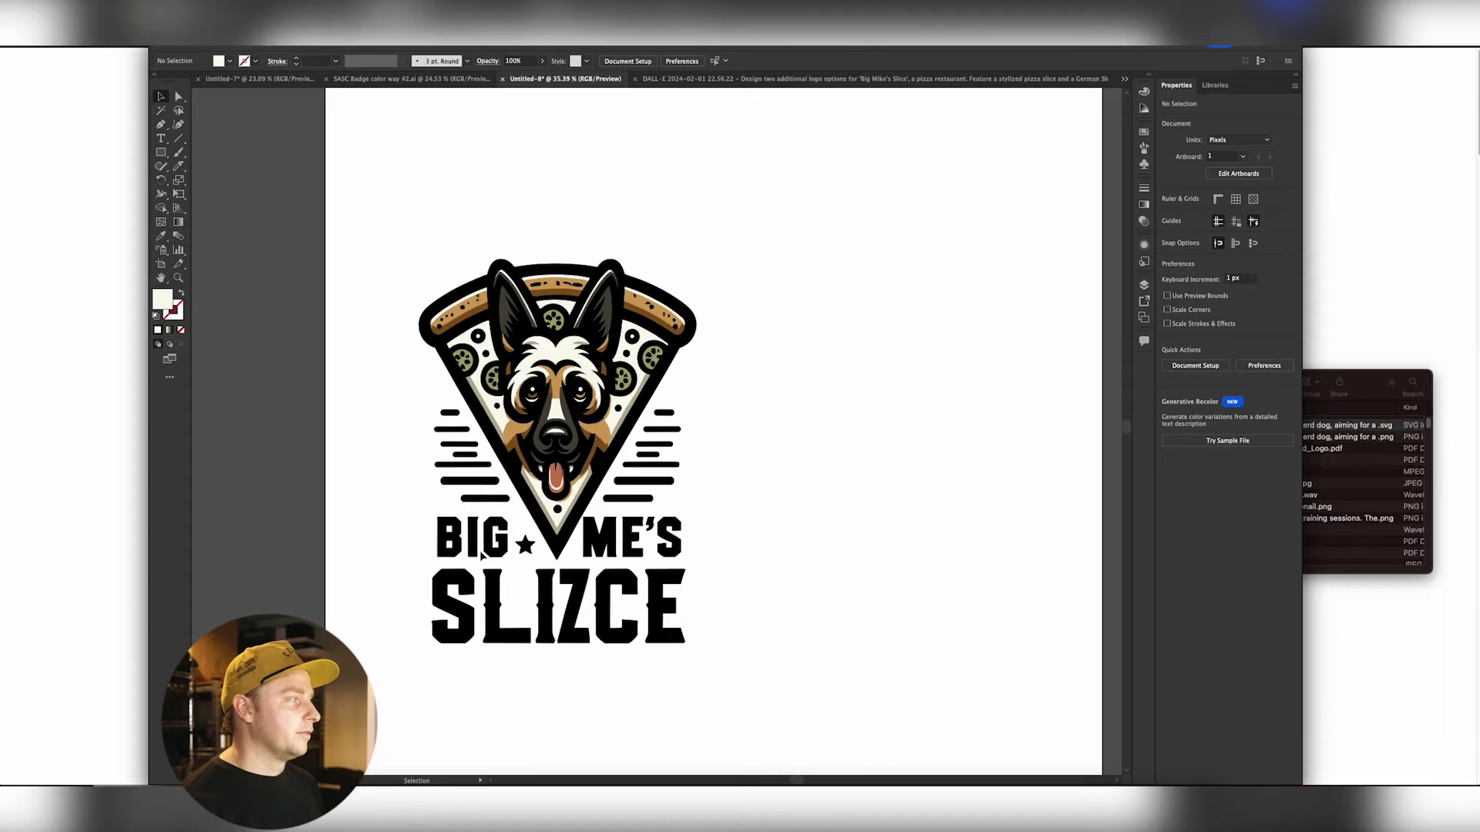
# - Delete the BIG lettering, the star and the ME'S lettering beside the pizza slice's tip
pyautogui.click(450, 544)
pyautogui.click(411, 535)
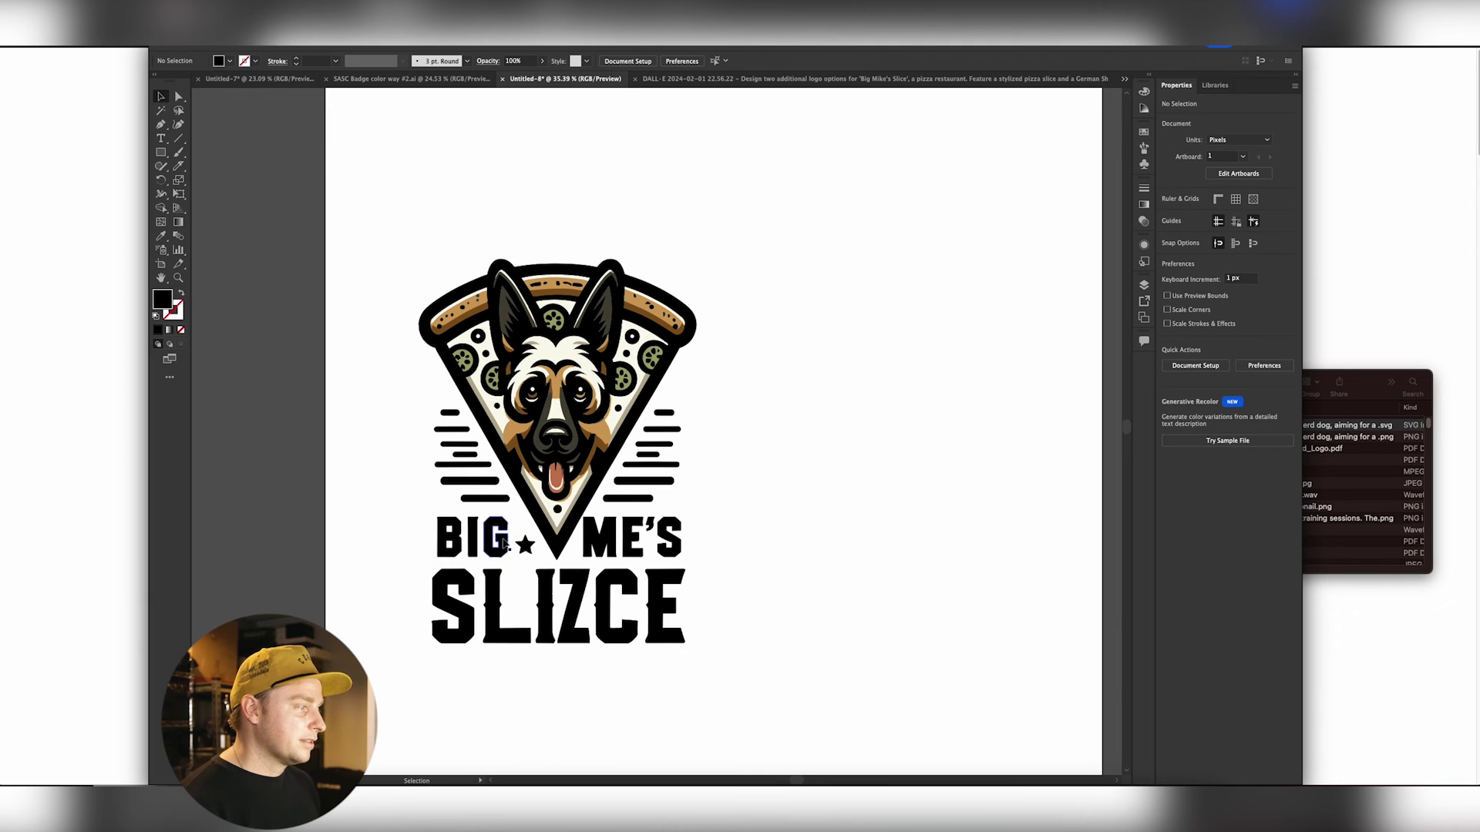
pyautogui.moveTo(523, 562); pyautogui.dragTo(524, 564)
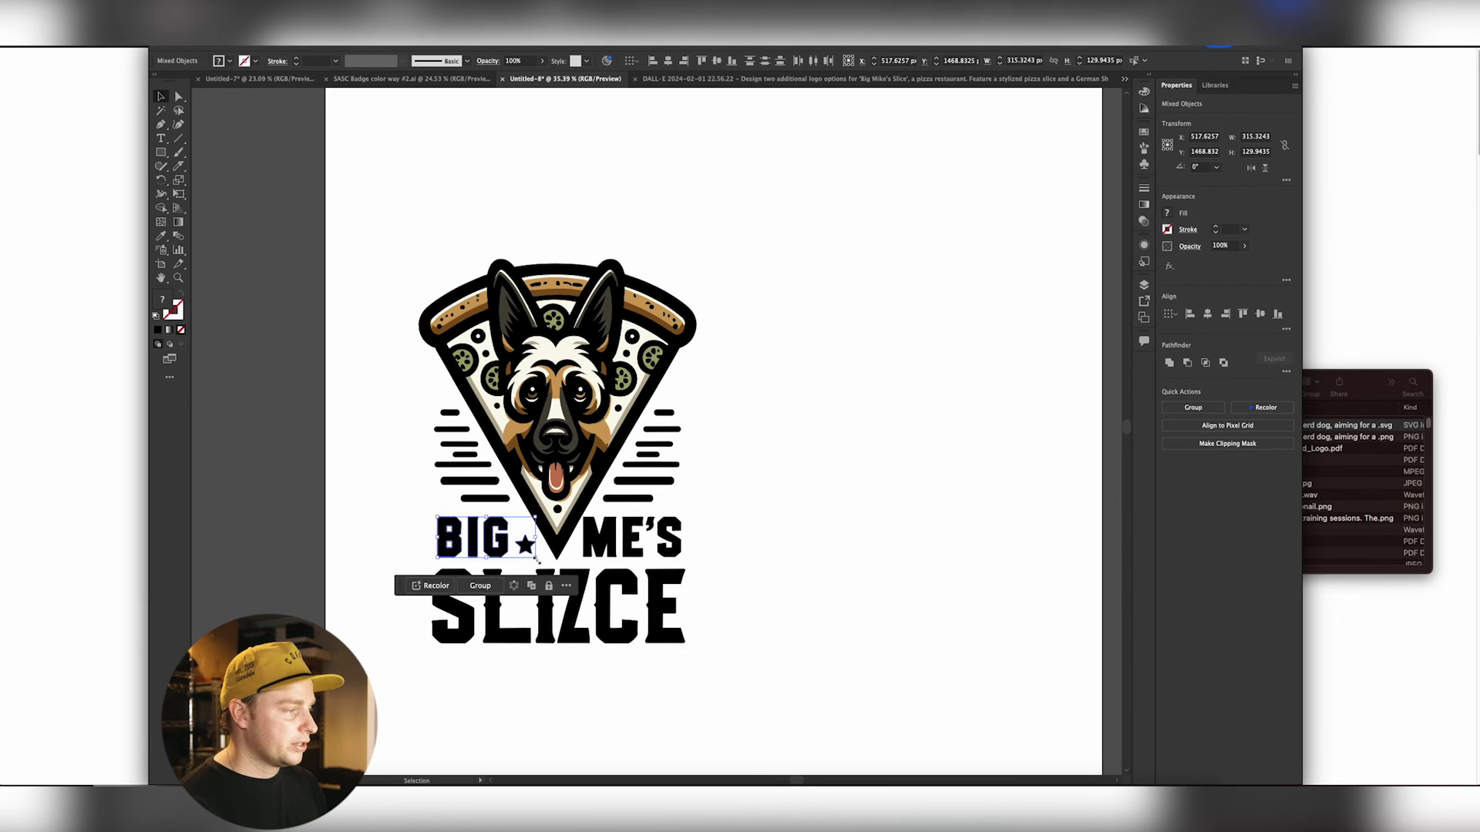
pyautogui.press('Delete')
pyautogui.click(613, 547)
pyautogui.press('Delete')
pyautogui.click(652, 526)
pyautogui.press('Delete')
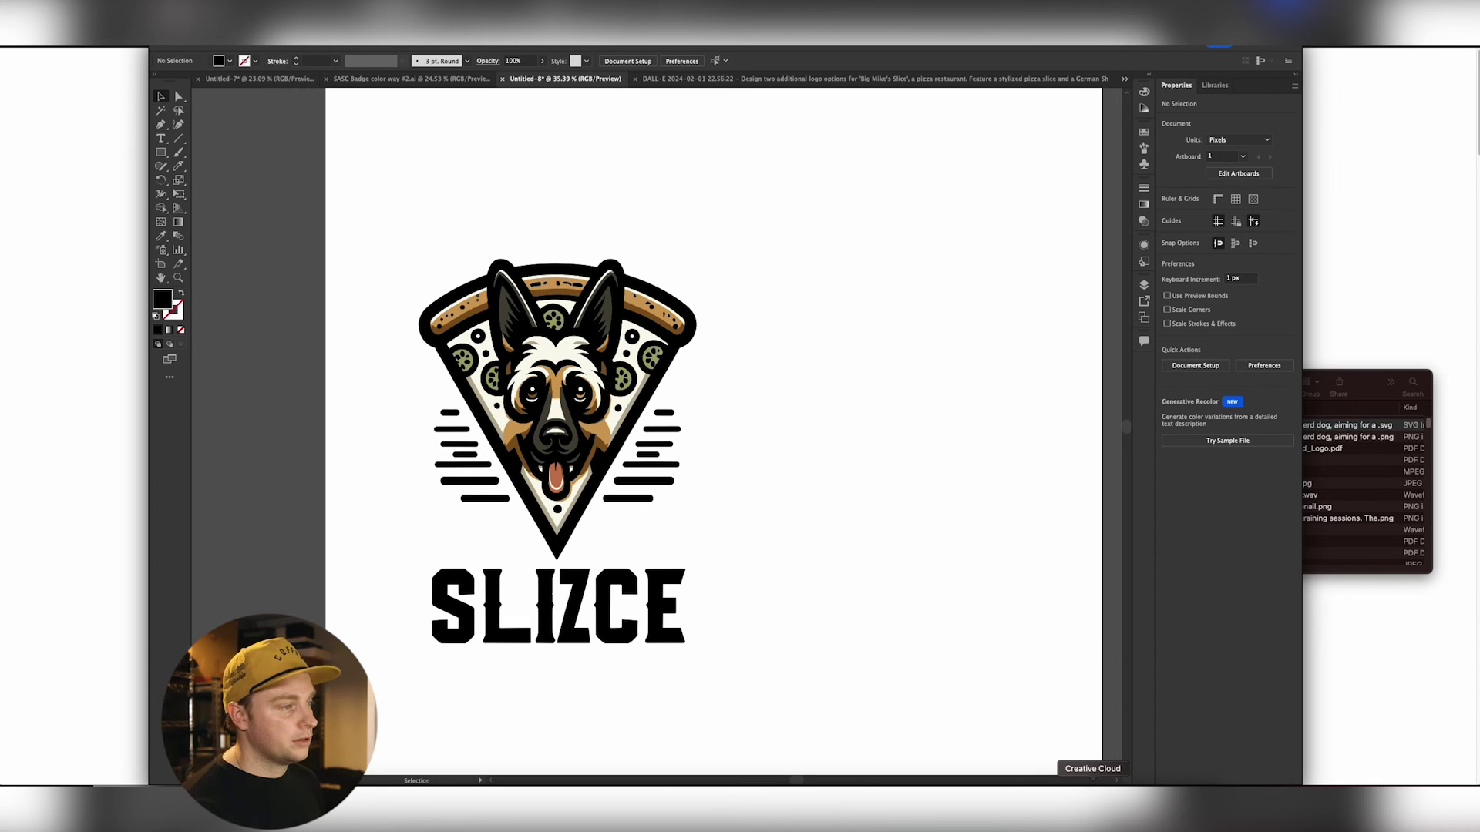
# - Switch to Adobe Fonts through Creative Cloud and browse the font families for a logo typeface
pyautogui.click(1093, 806)
pyautogui.click(1059, 216)
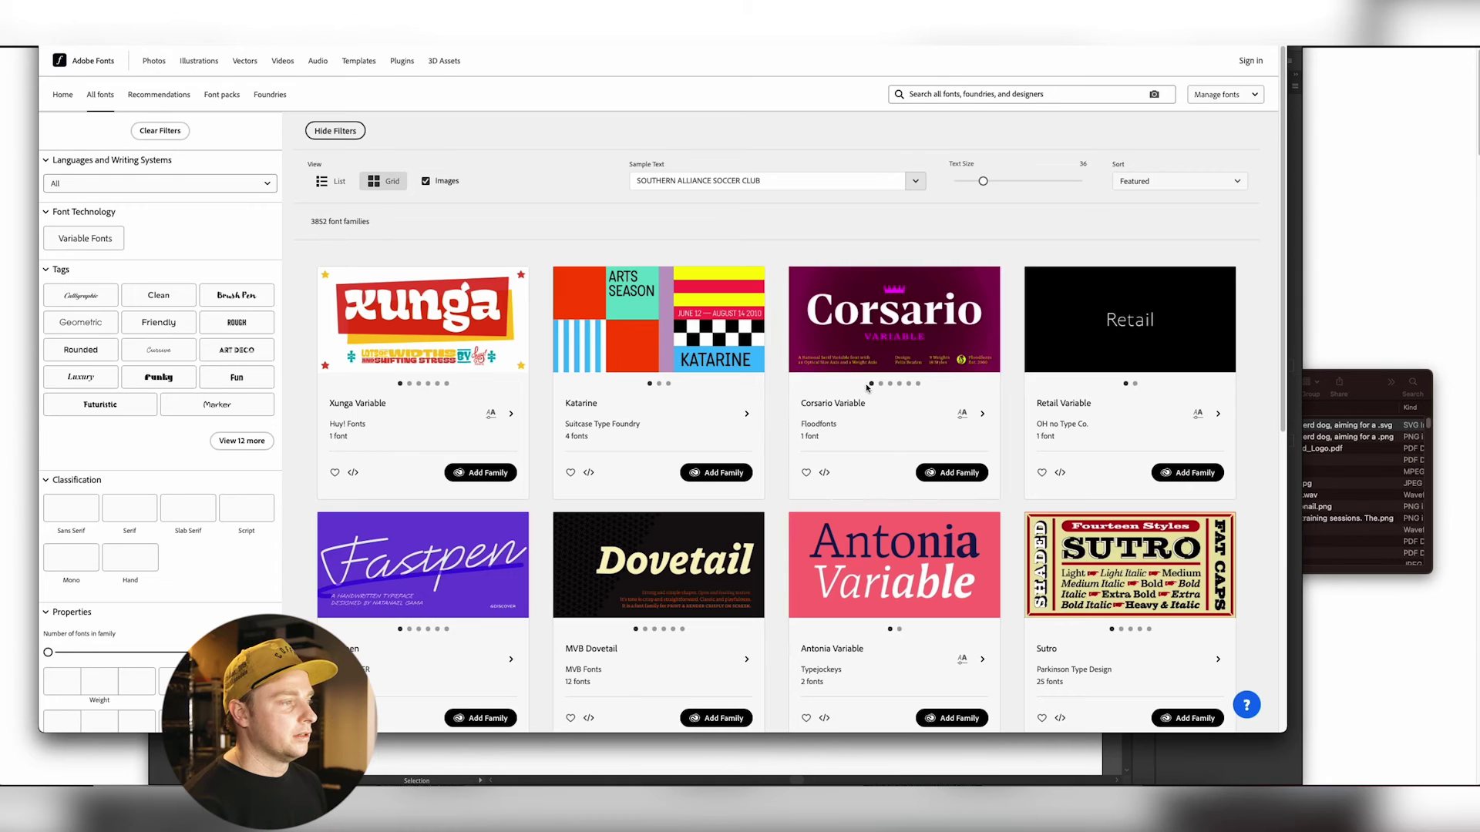
pyautogui.scroll(-5, 777, 401)
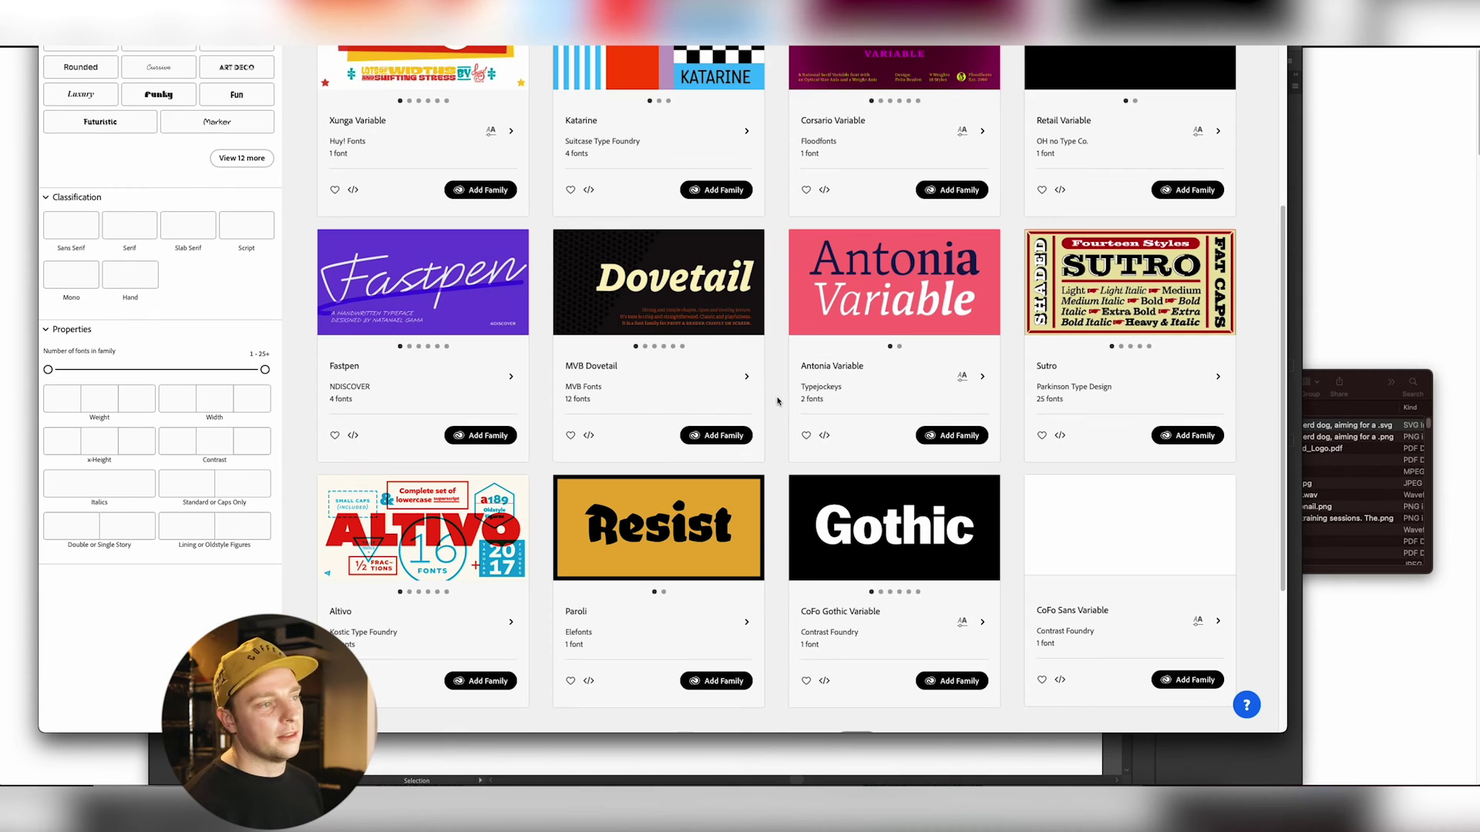
pyautogui.scroll(-1, 777, 401)
pyautogui.scroll(5, 777, 401)
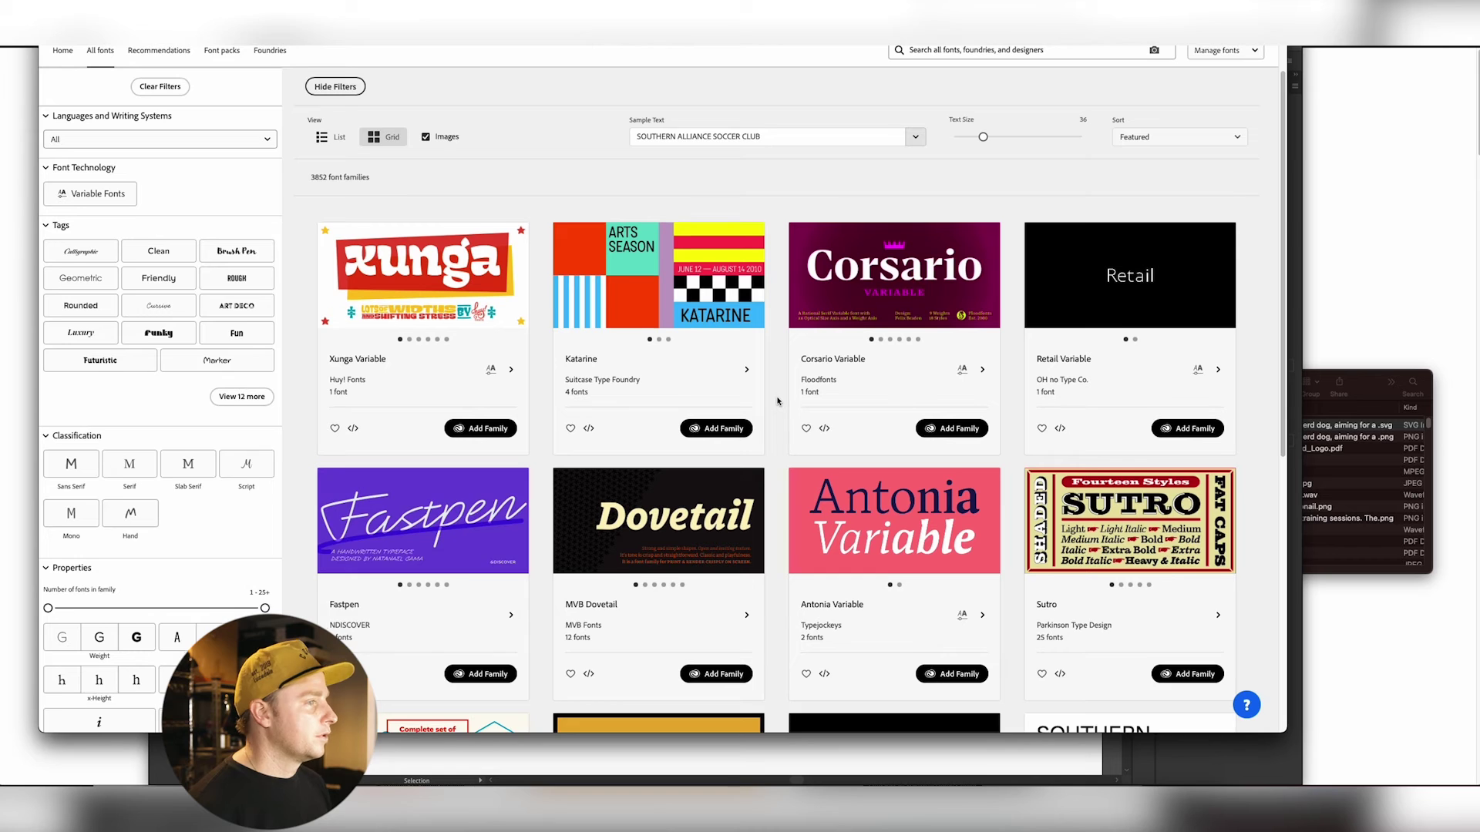
pyautogui.scroll(1, 777, 401)
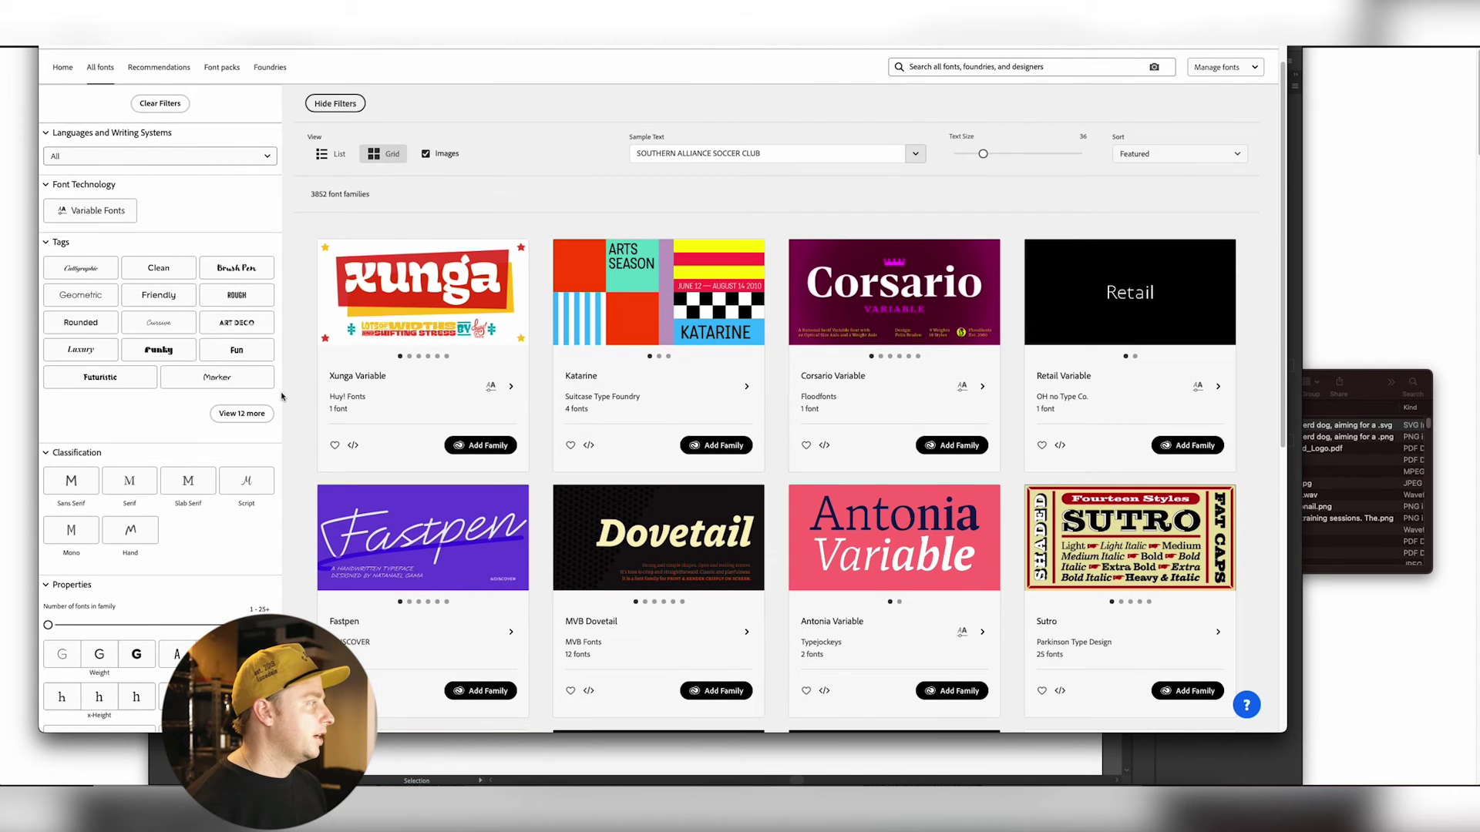
pyautogui.scroll(2, 284, 396)
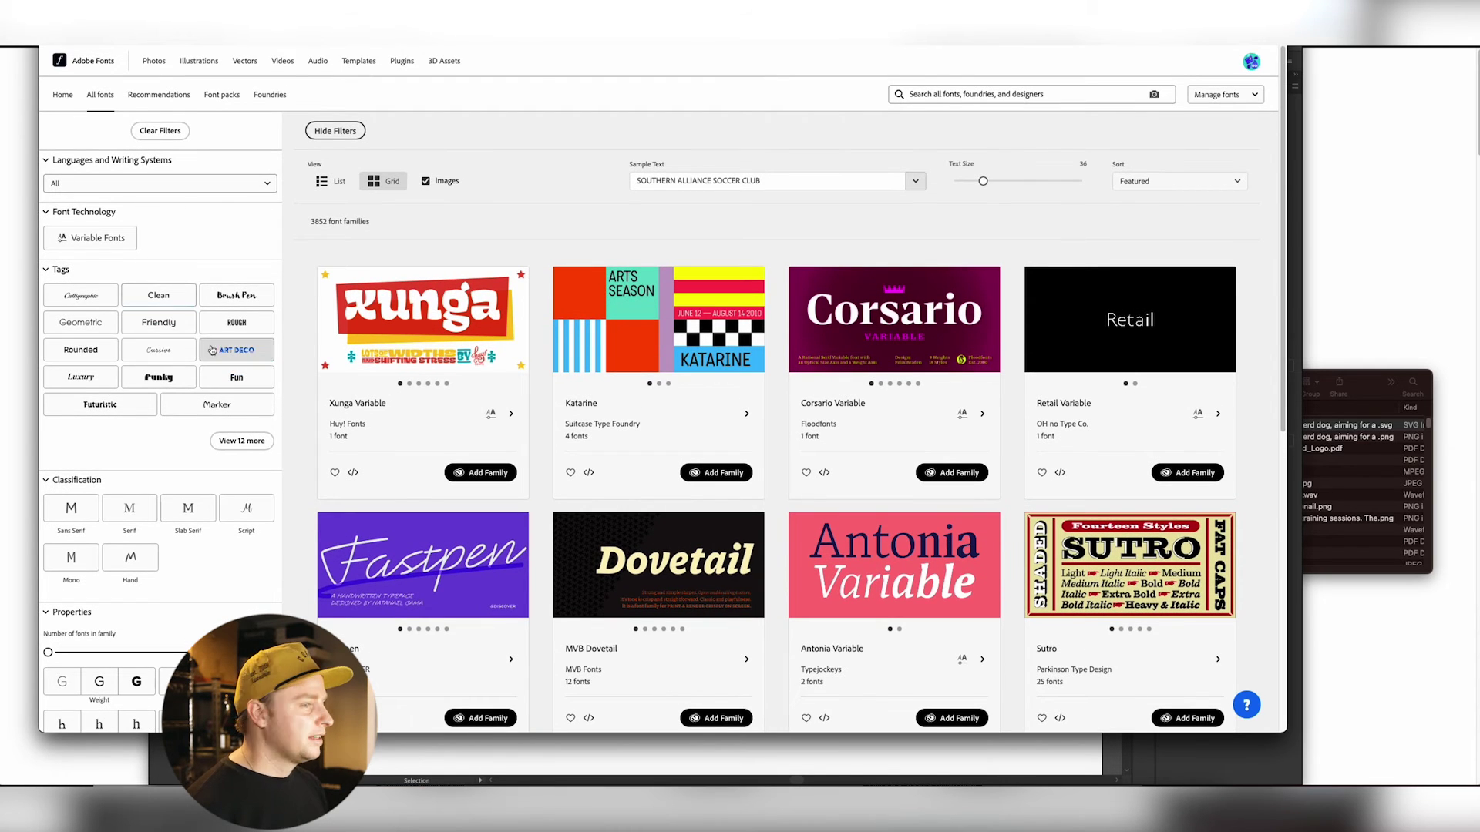
pyautogui.scroll(-6, 205, 341)
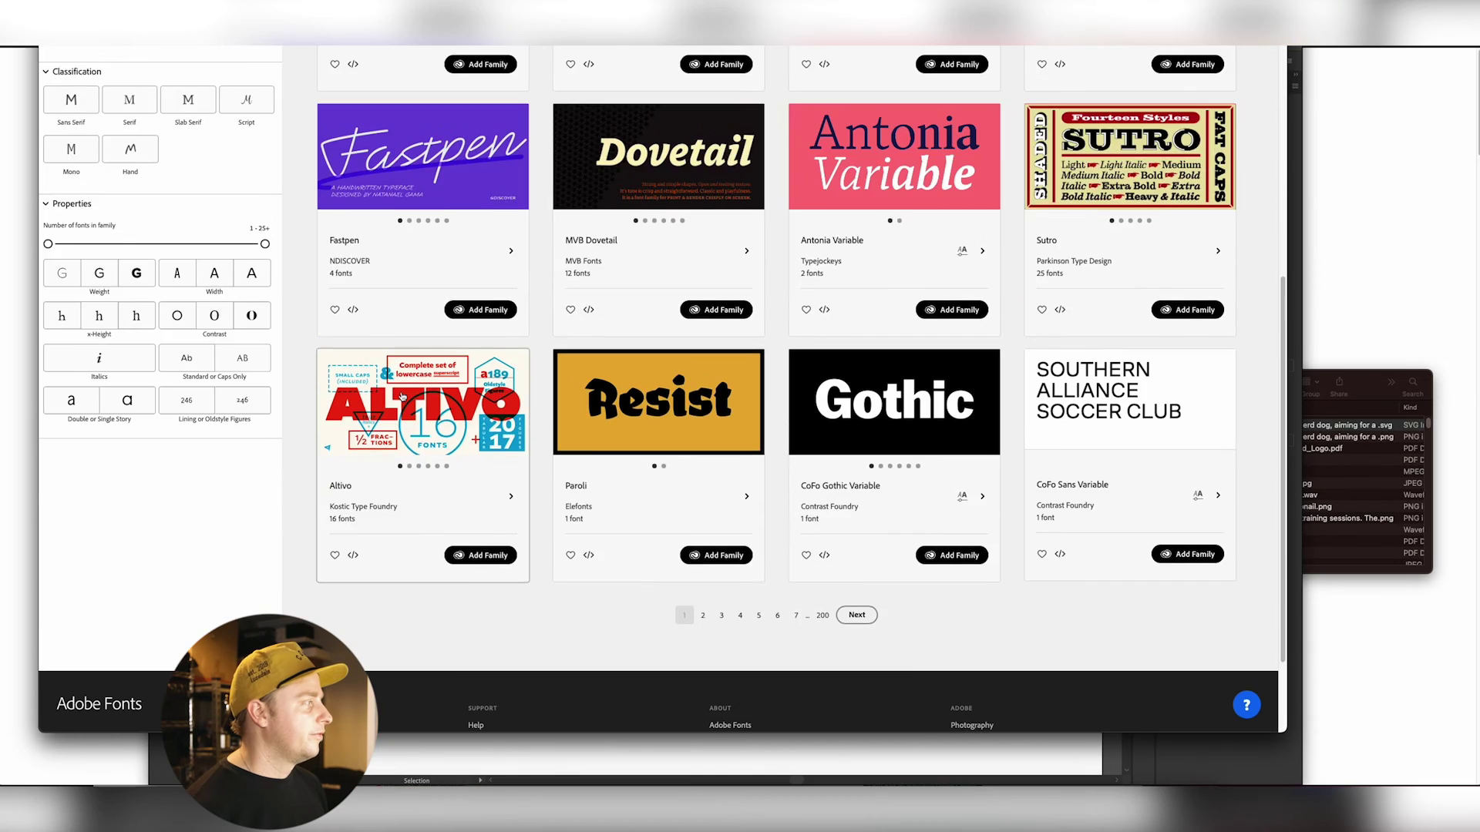
pyautogui.scroll(7, 402, 396)
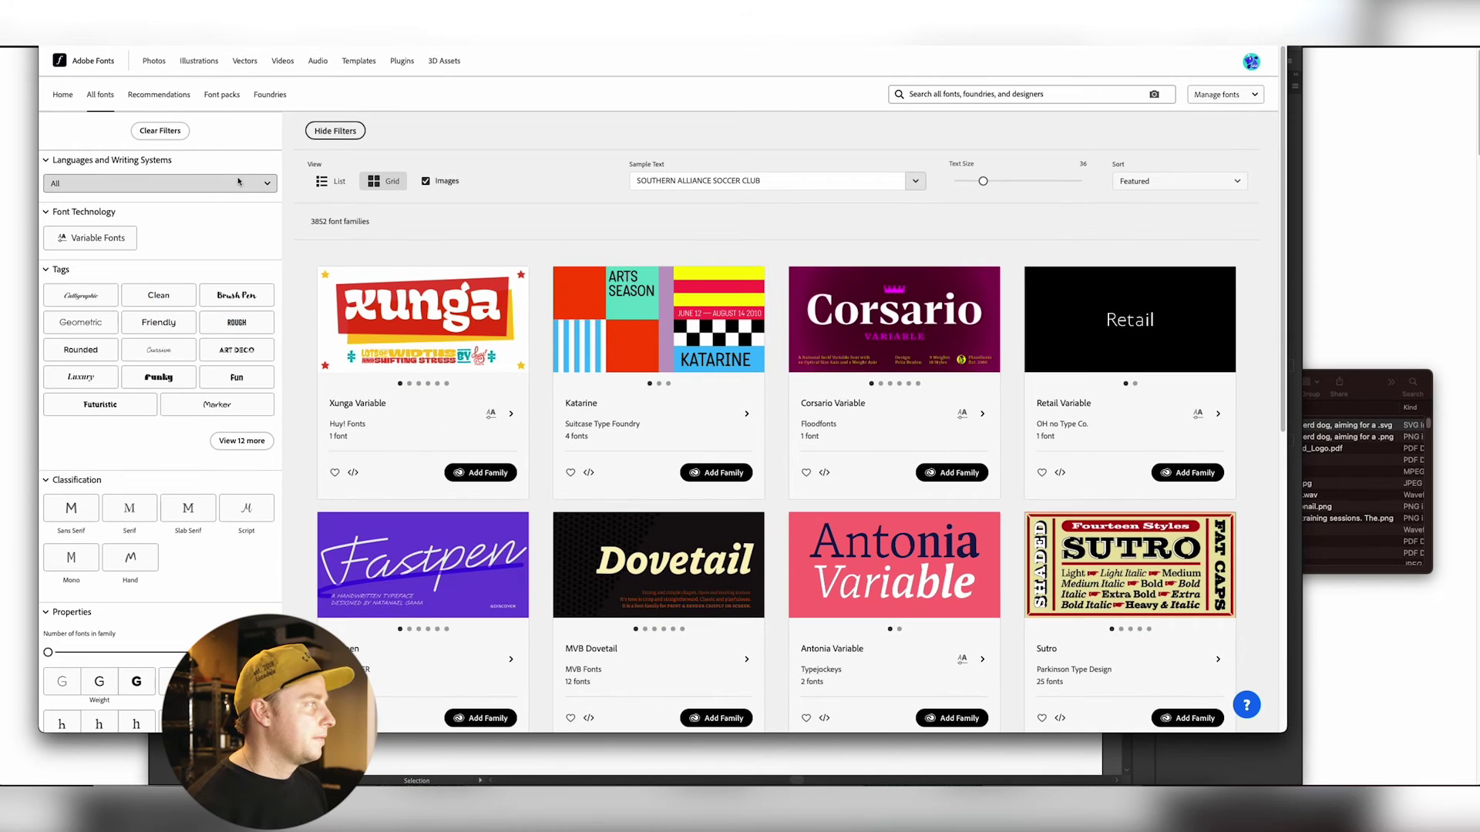
# - Open the Komu family from the Logo-Worthy Letters font pack and add the Komu A font
pyautogui.click(238, 181)
pyautogui.click(249, 168)
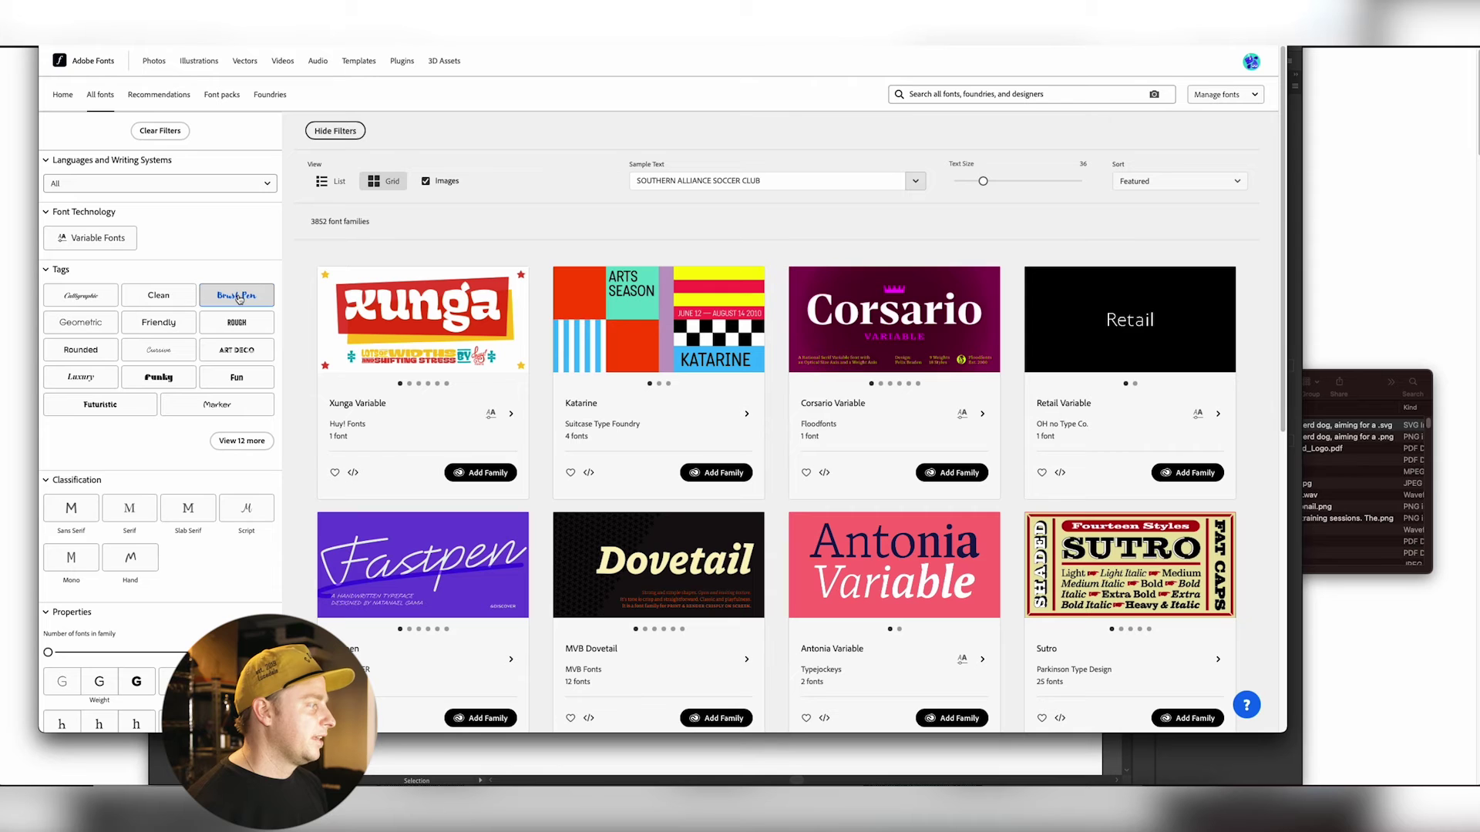
pyautogui.click(239, 441)
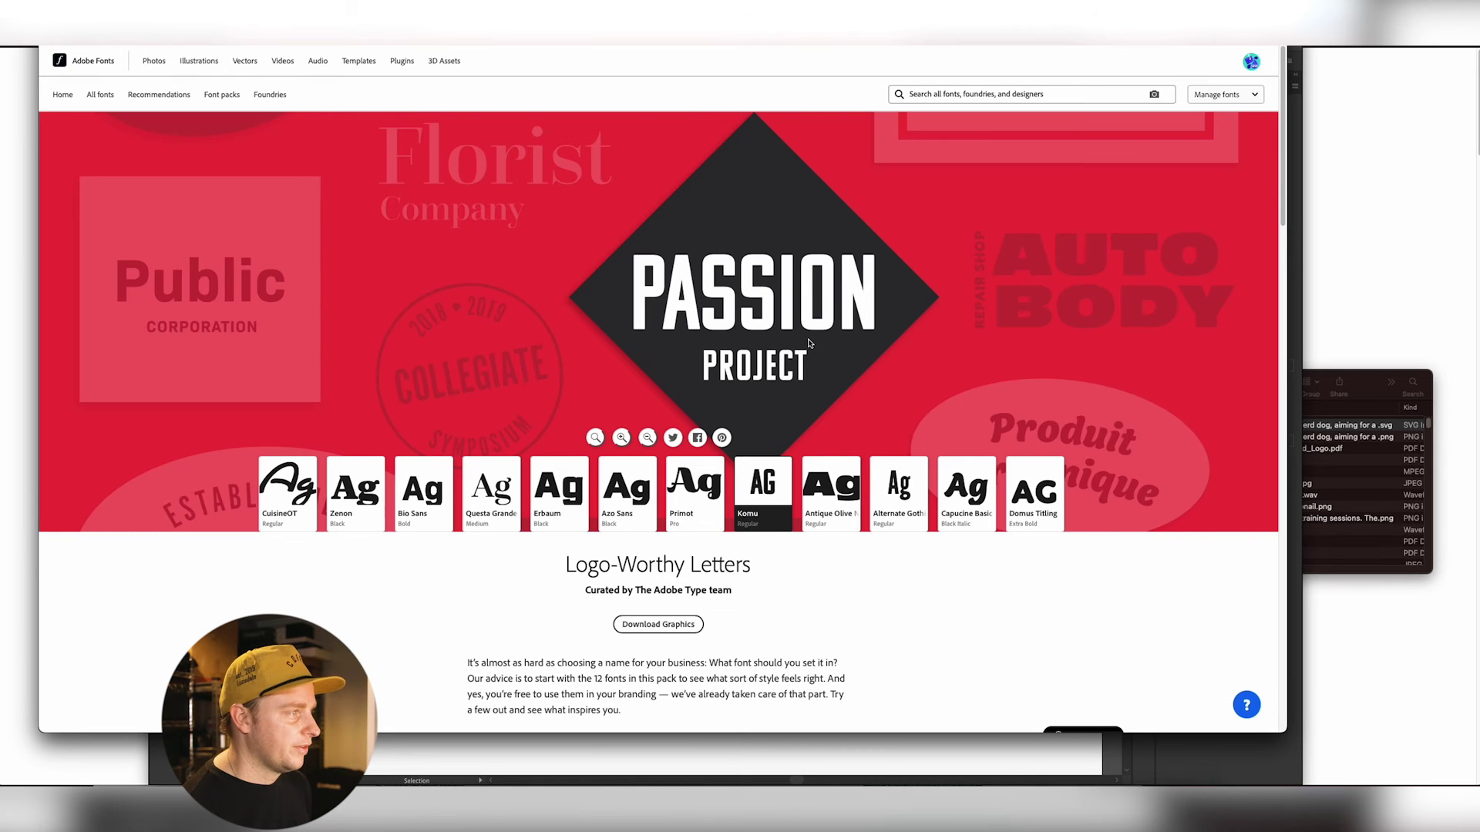
pyautogui.click(760, 496)
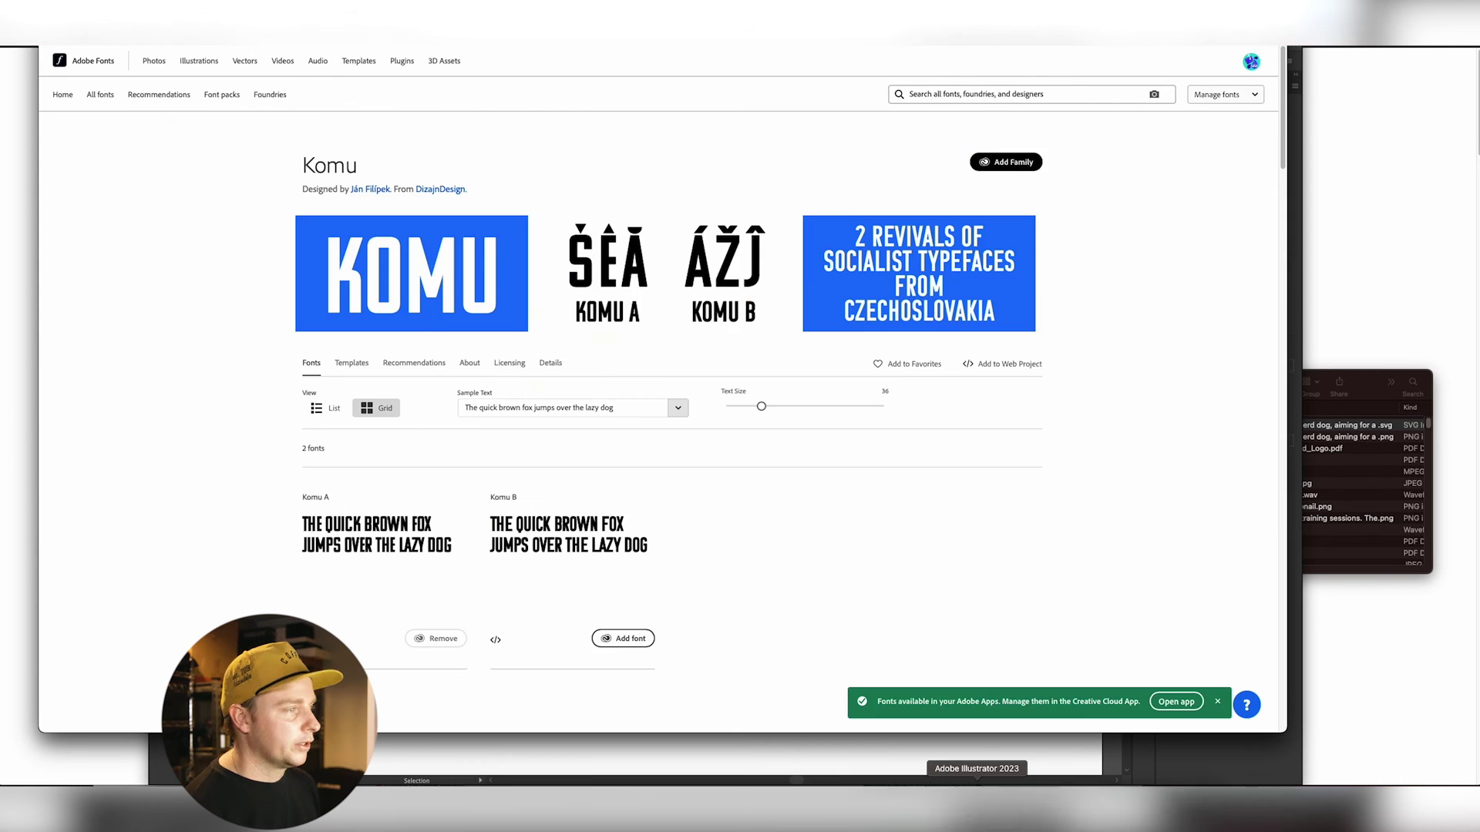
# - Switch to Adobe Illustrator and add the text BIG beside the logo in Komu A at 81 pt
pyautogui.click(977, 805)
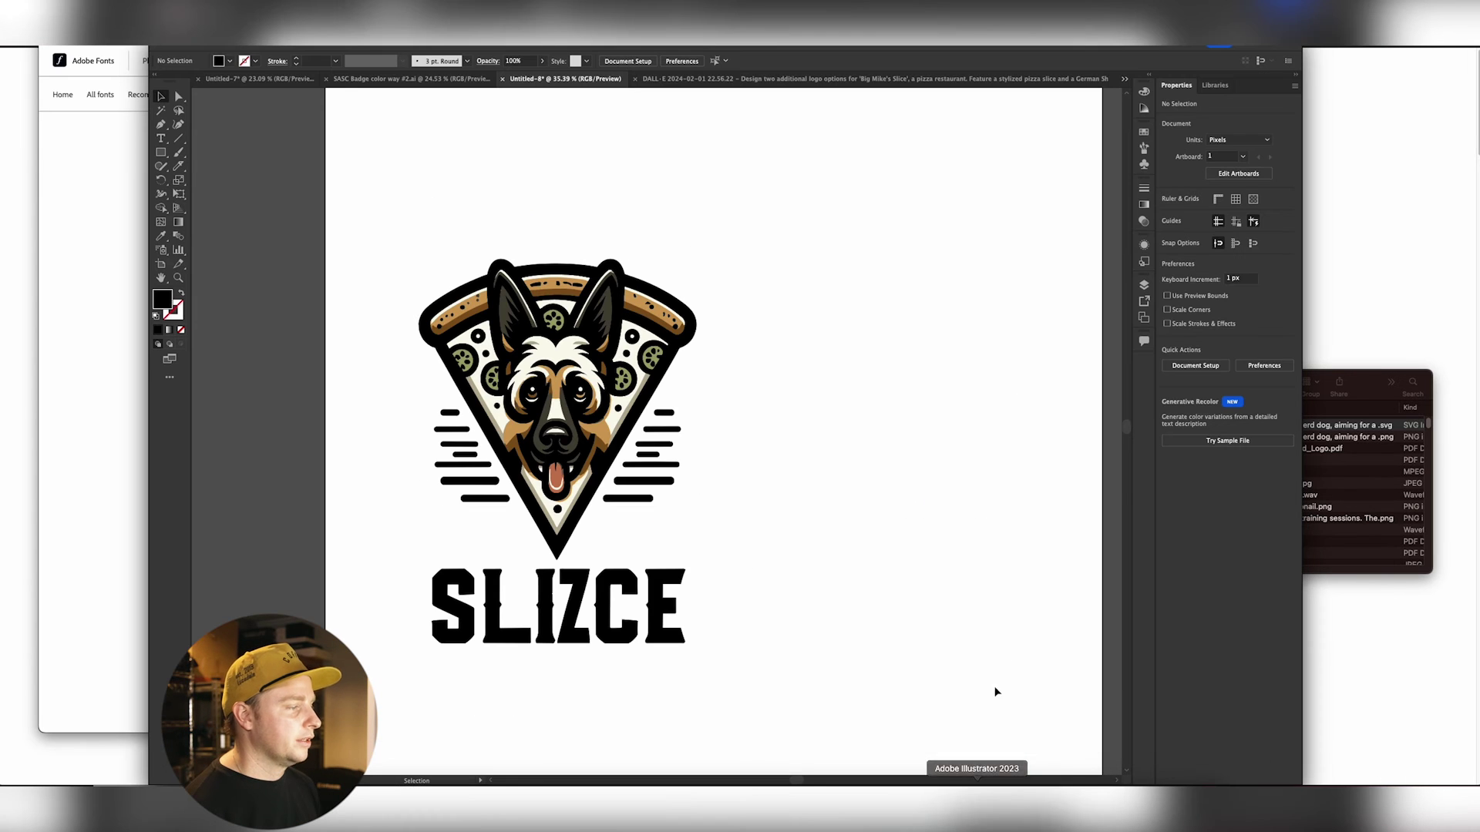
pyautogui.press('t')
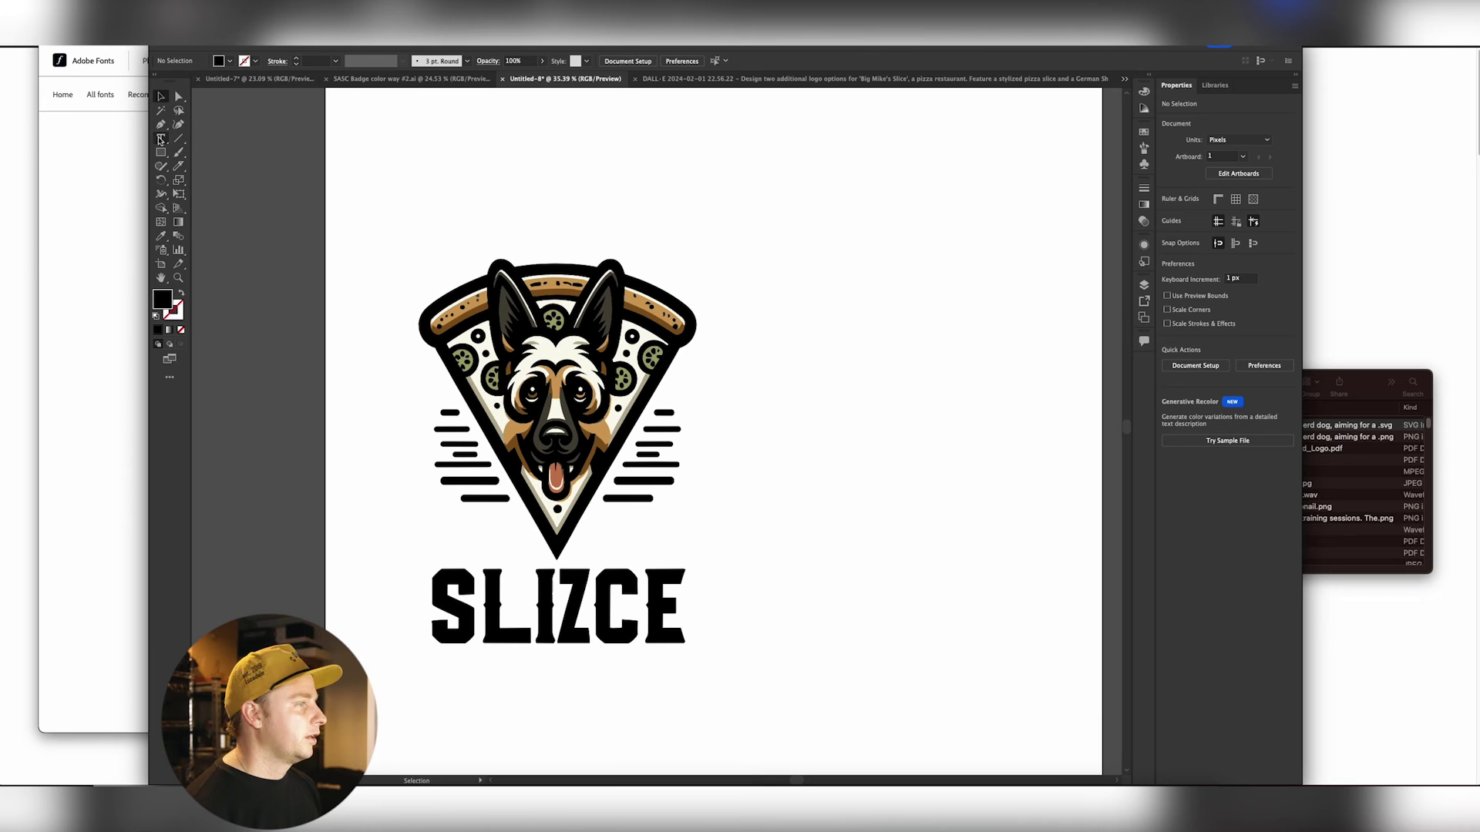
pyautogui.click(821, 292)
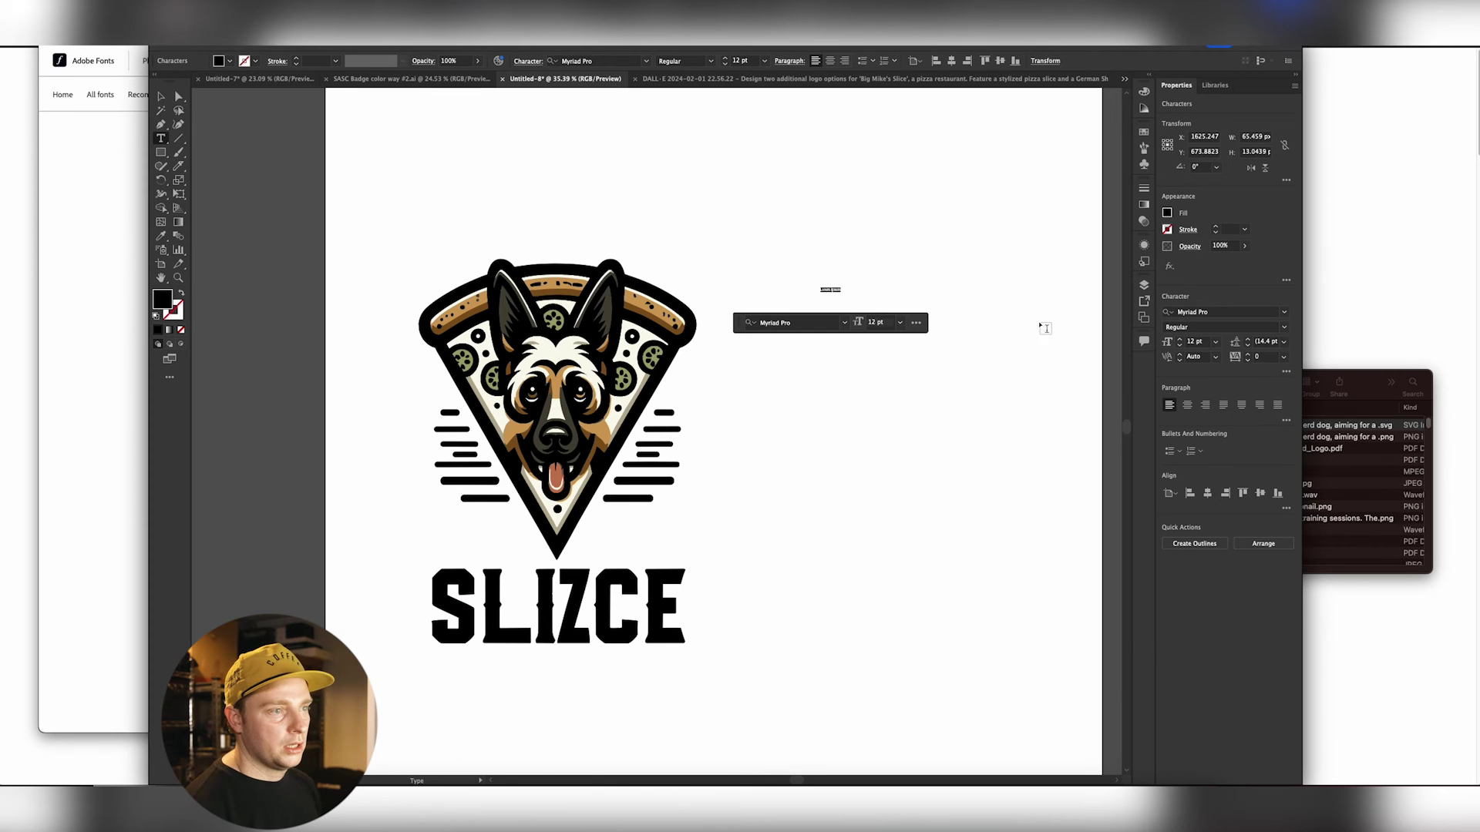
pyautogui.click(1215, 344)
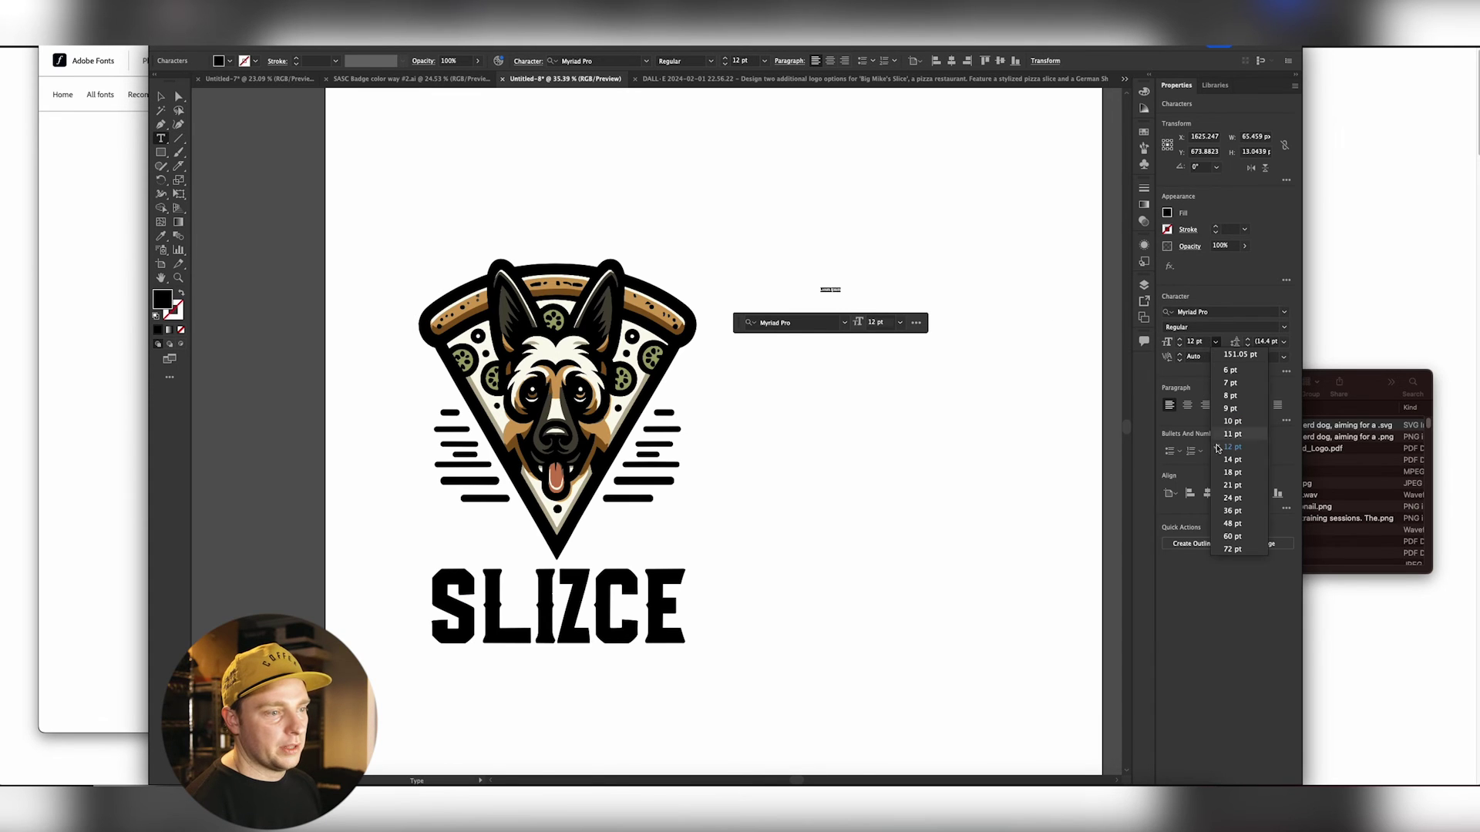
pyautogui.click(1233, 549)
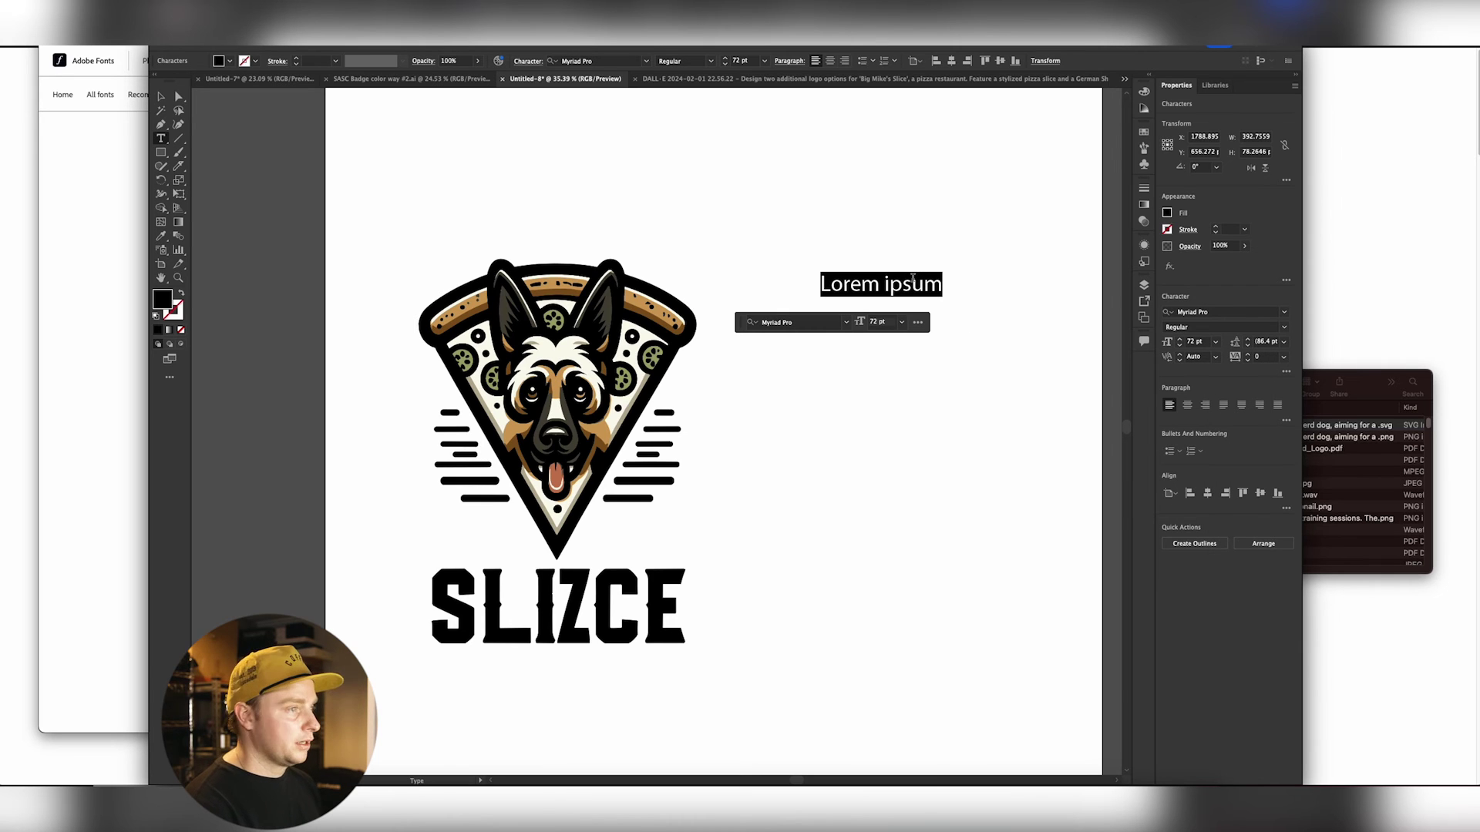
pyautogui.write('Bi')
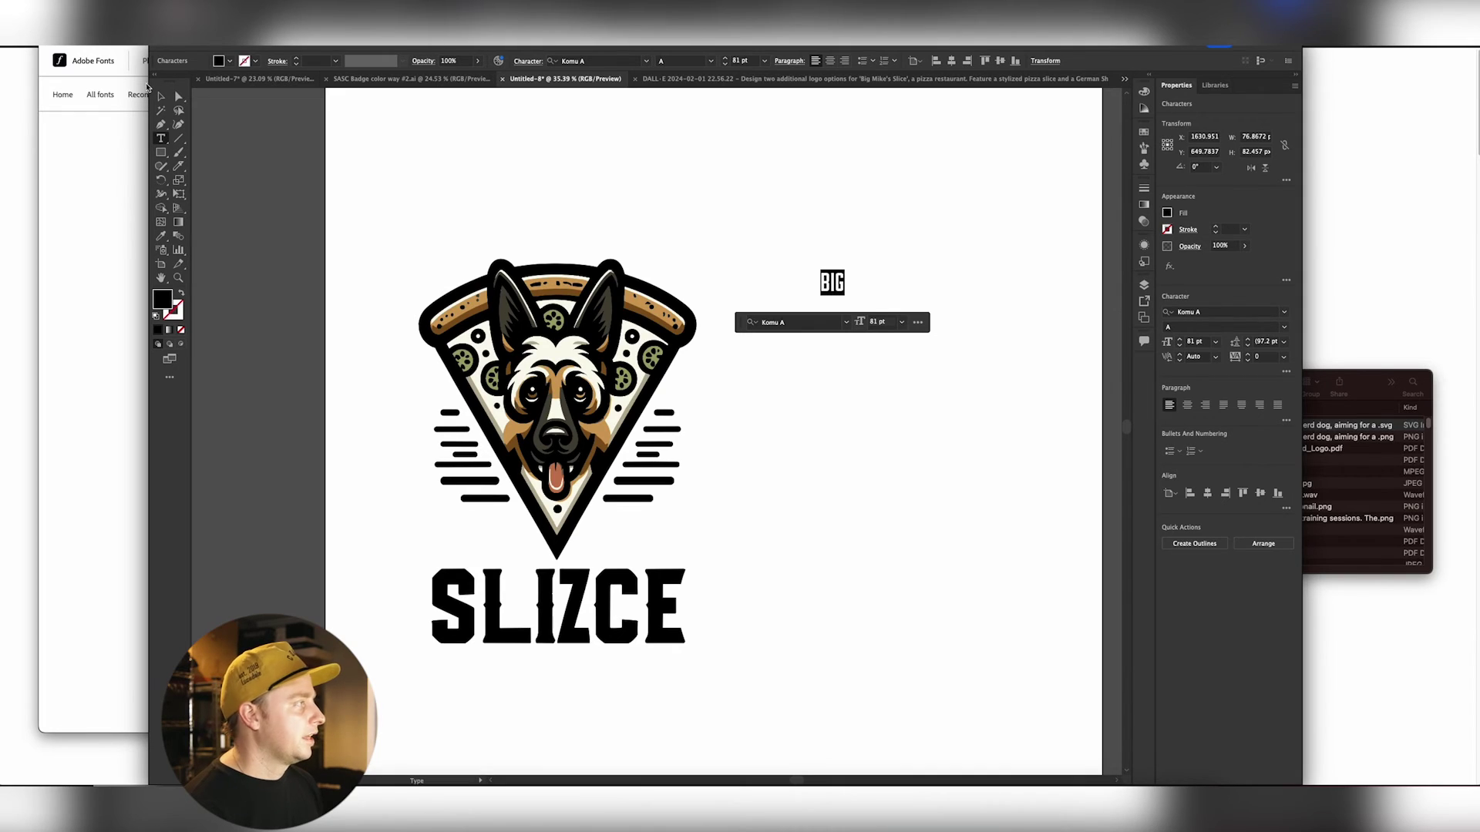
# - Enlarge the lettering to about 179 pt and place BIG and MIKE'S on either side of the pizza slice's tip
pyautogui.moveTo(845, 270); pyautogui.dragTo(487, 539)
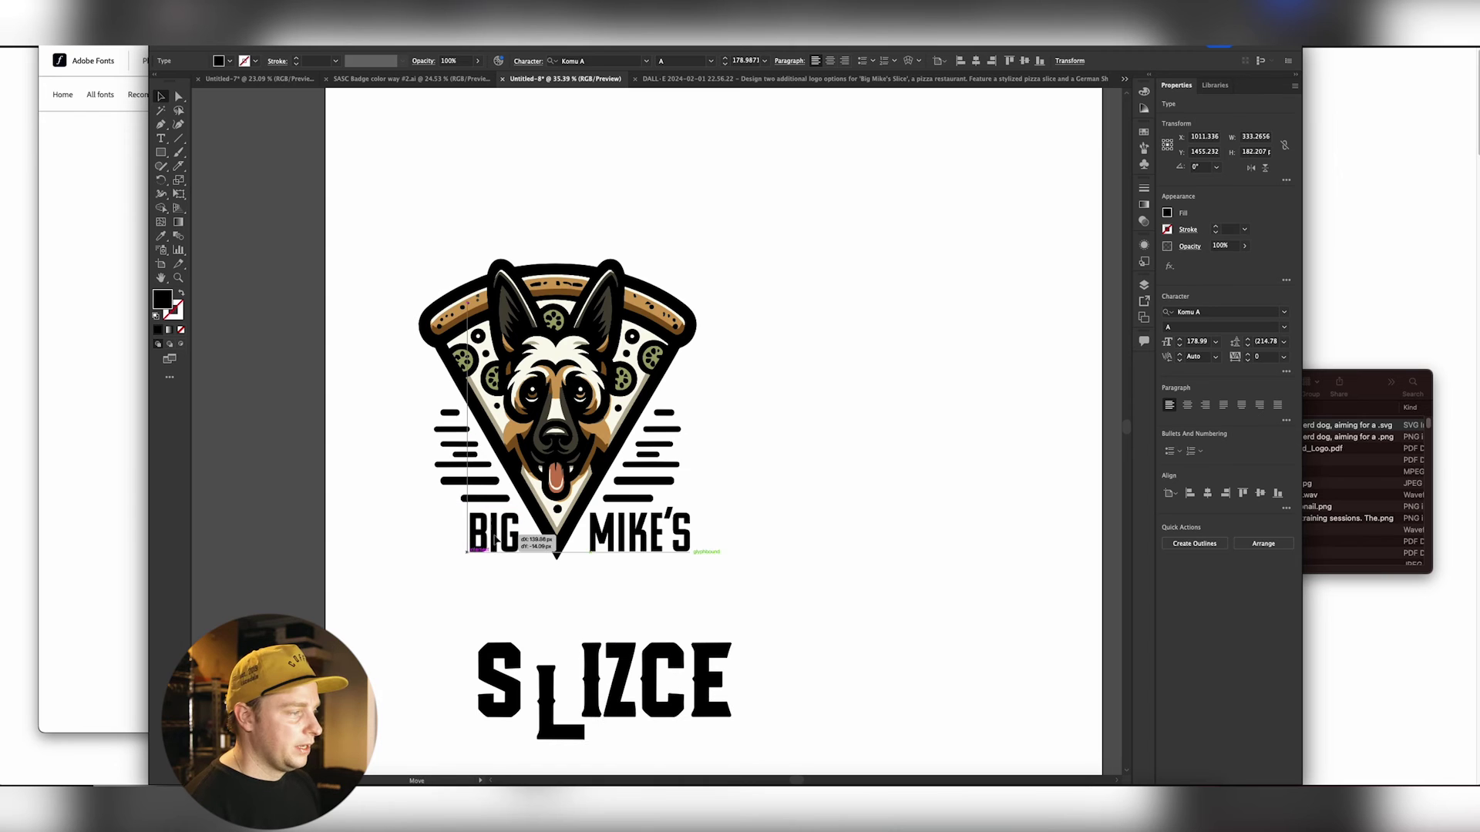
pyautogui.moveTo(494, 539); pyautogui.dragTo(495, 539)
pyautogui.click(773, 535)
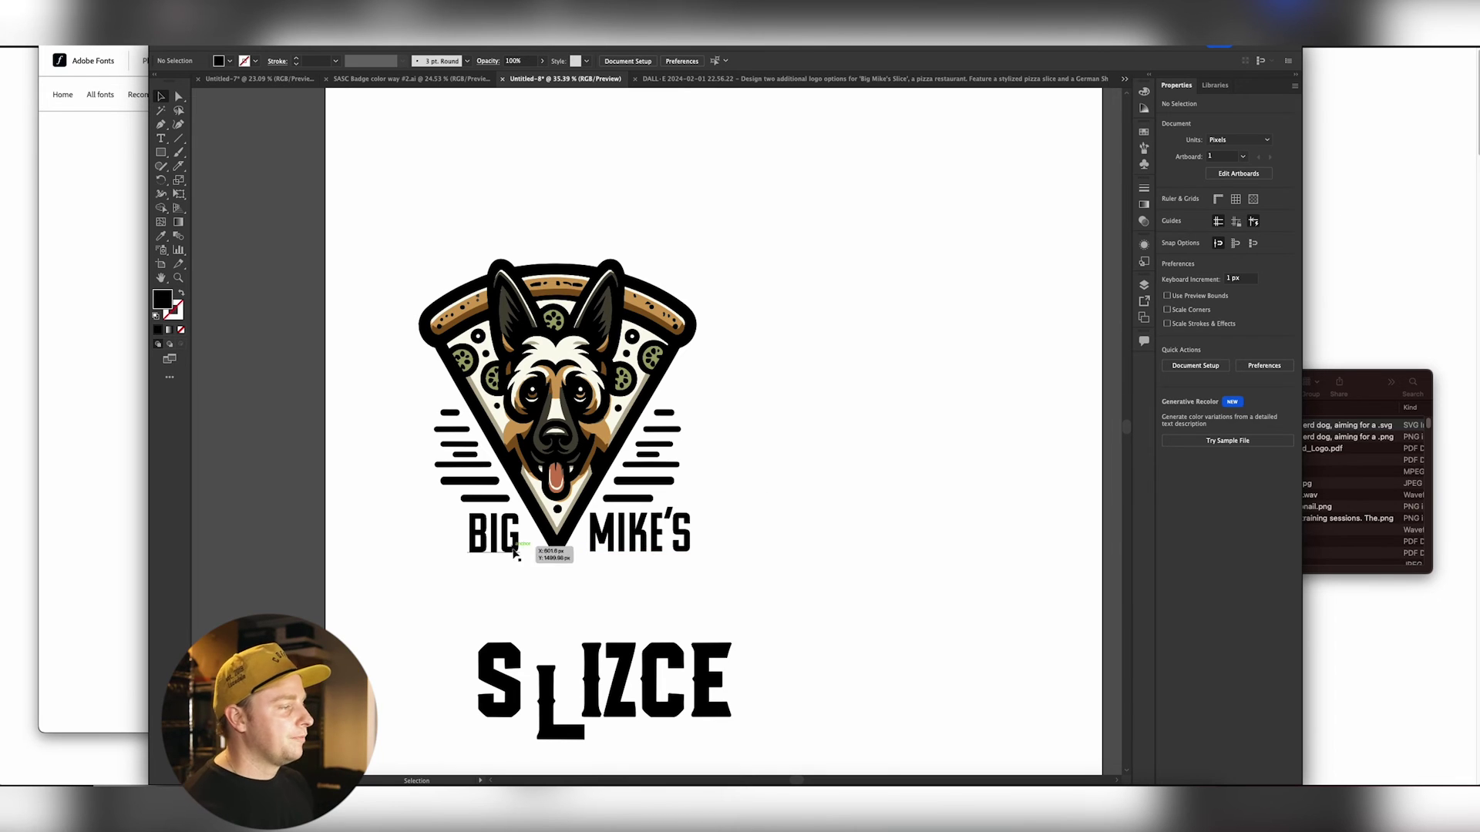
# - Move the BIG lettering from beside the pizza slice to just below its tip
pyautogui.moveTo(494, 528); pyautogui.dragTo(478, 529)
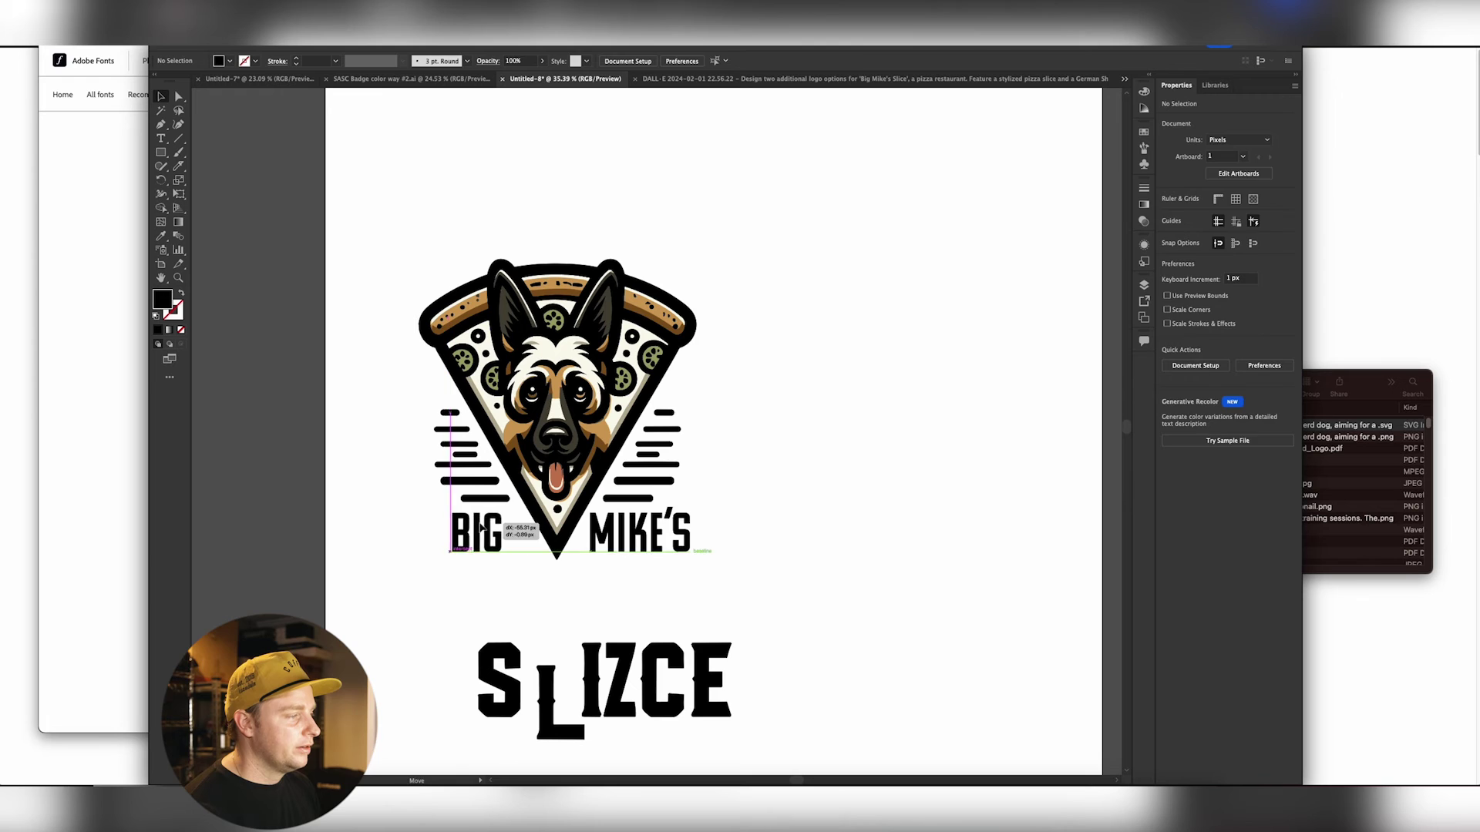
pyautogui.click(642, 535)
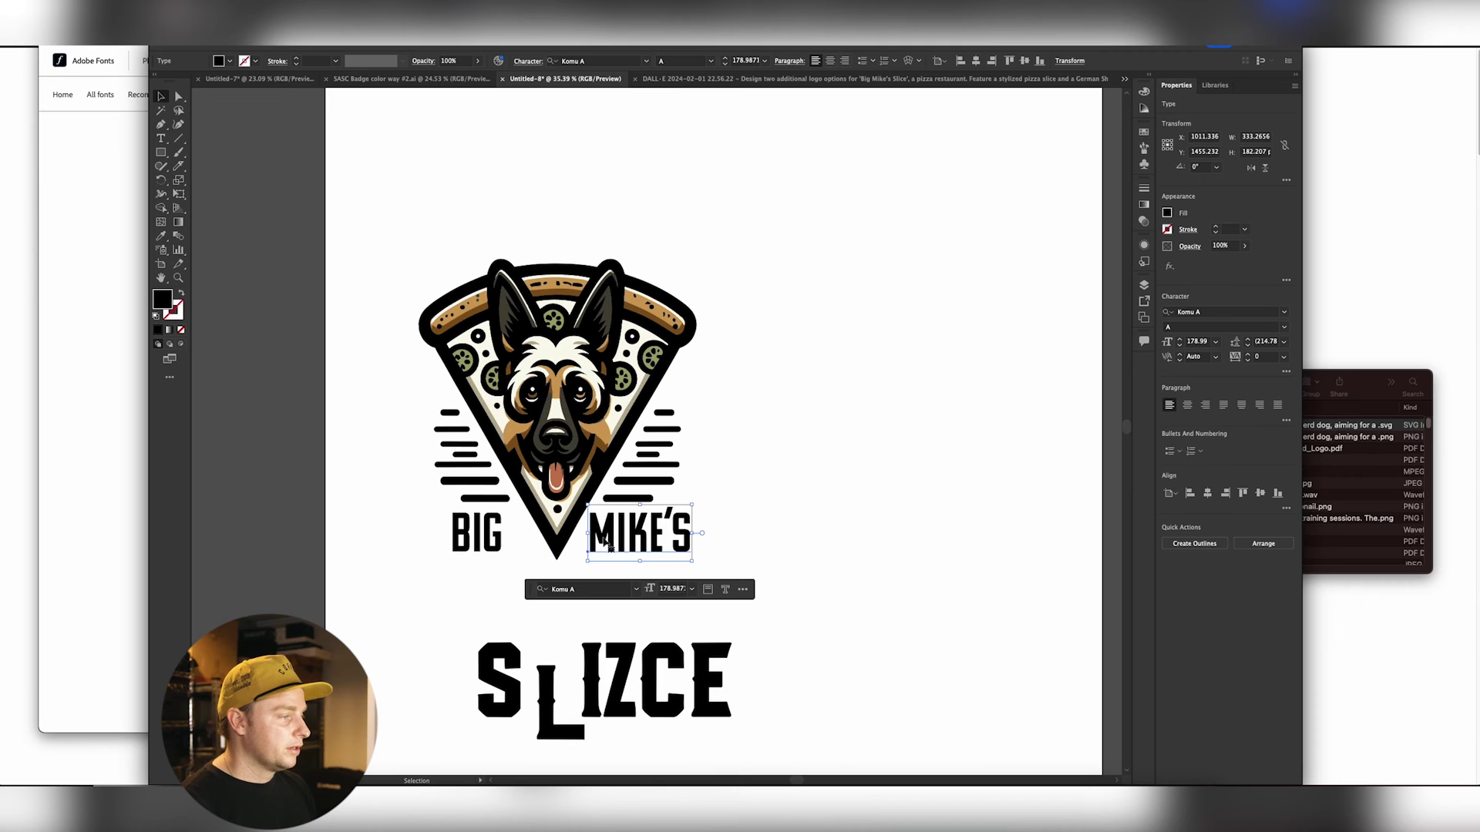
pyautogui.moveTo(496, 539); pyautogui.dragTo(511, 590)
# - Delete the separate MIKE'S text beside the pizza slice's tip
pyautogui.press('t')
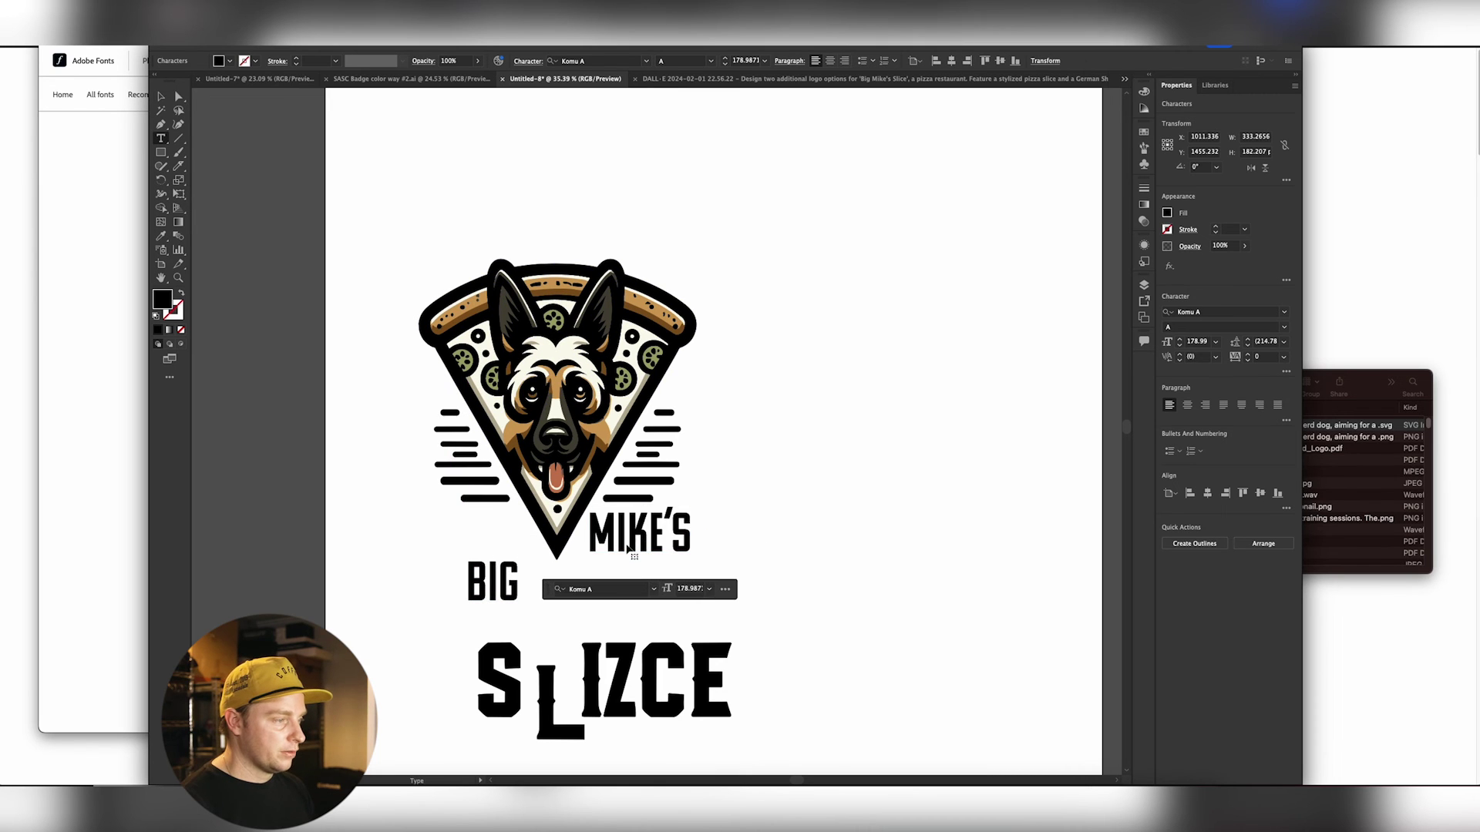
pyautogui.click(775, 538)
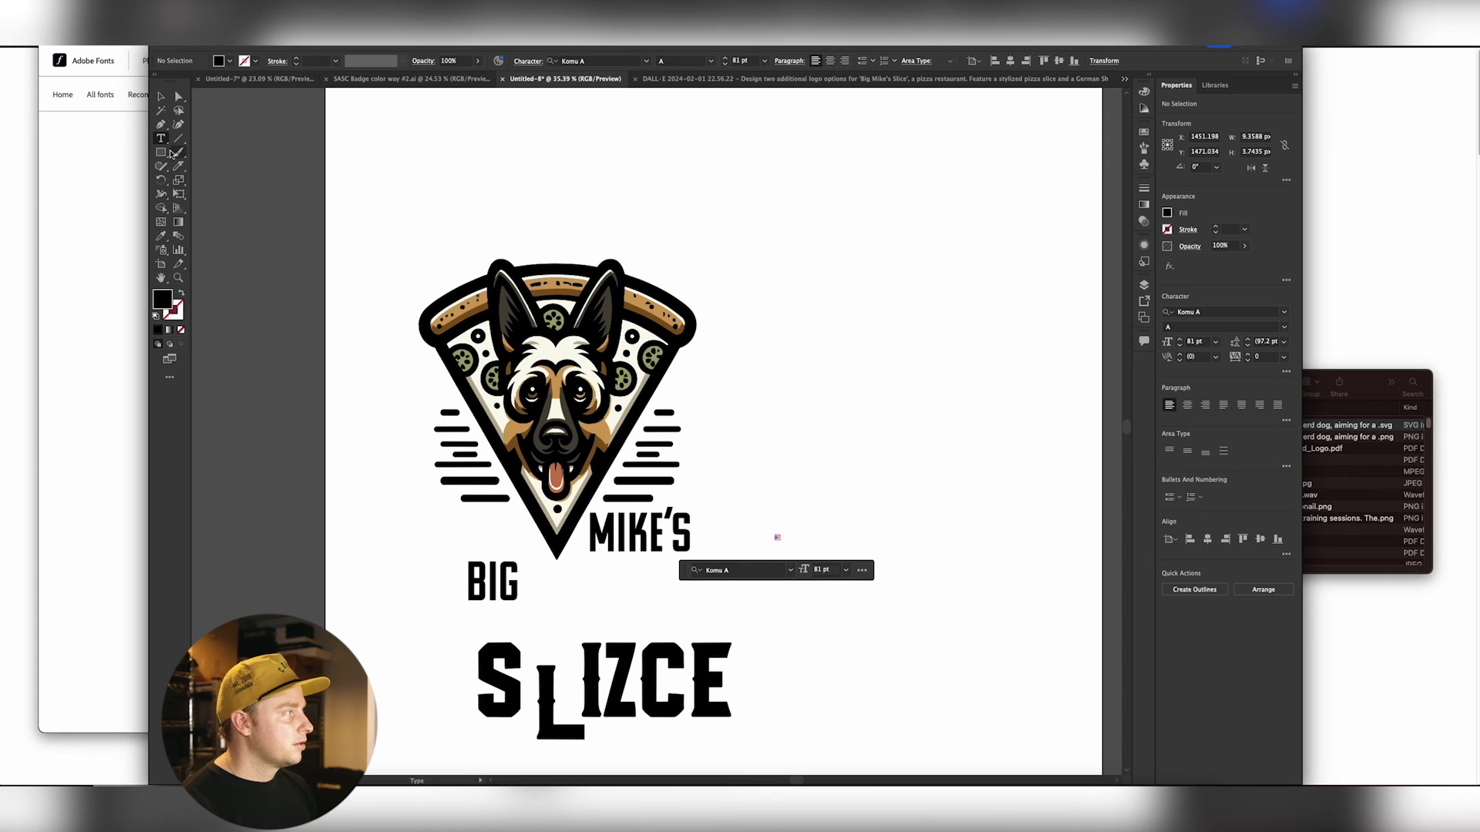
pyautogui.click(163, 98)
pyautogui.click(872, 545)
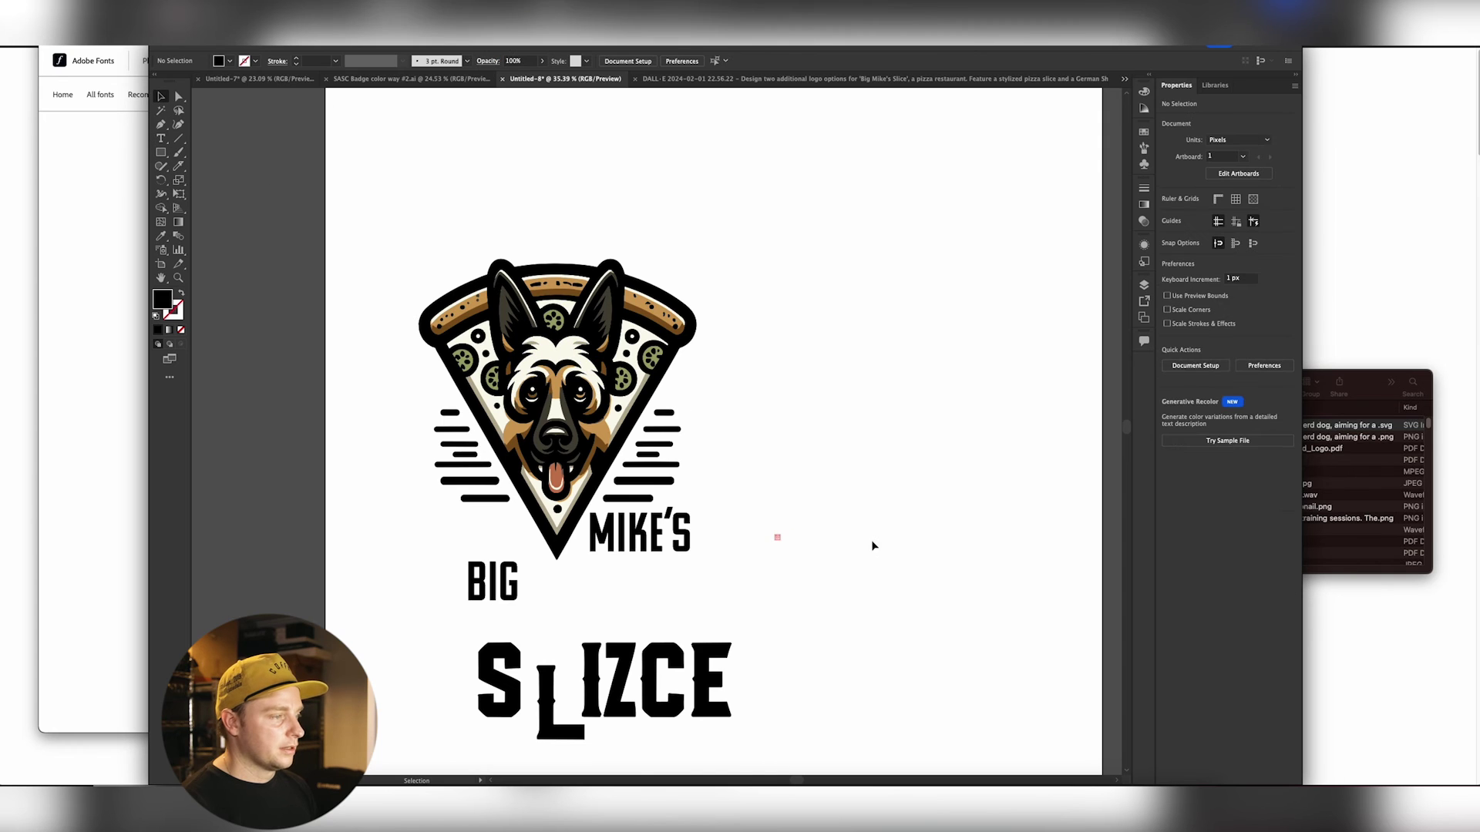
pyautogui.click(660, 545)
pyautogui.press('Delete')
# - Extend the BIG text to read BIG MIKE'S and shift it under the pizza slice's tip
pyautogui.doubleClick(509, 583)
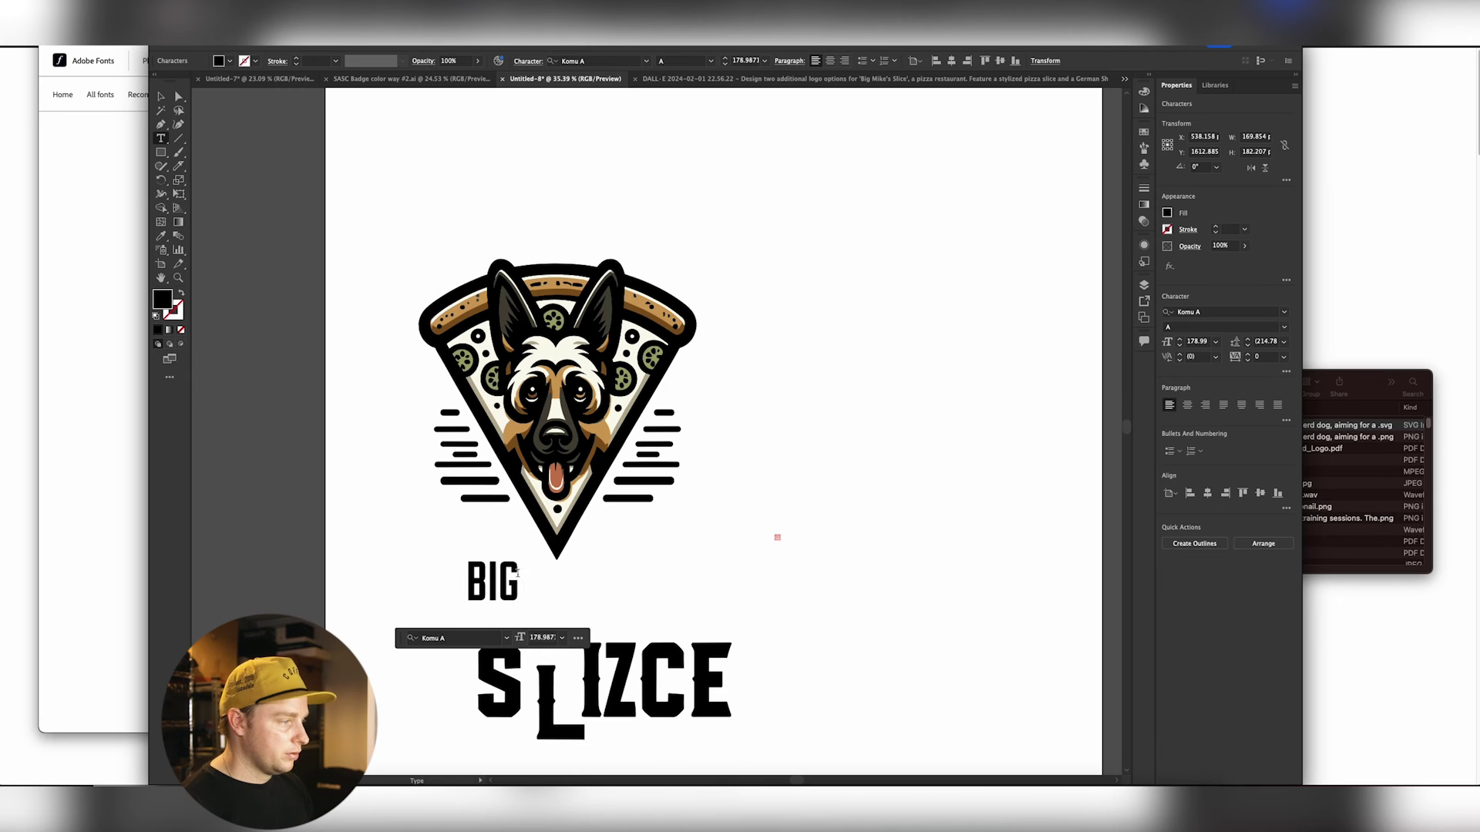
pyautogui.write('M')
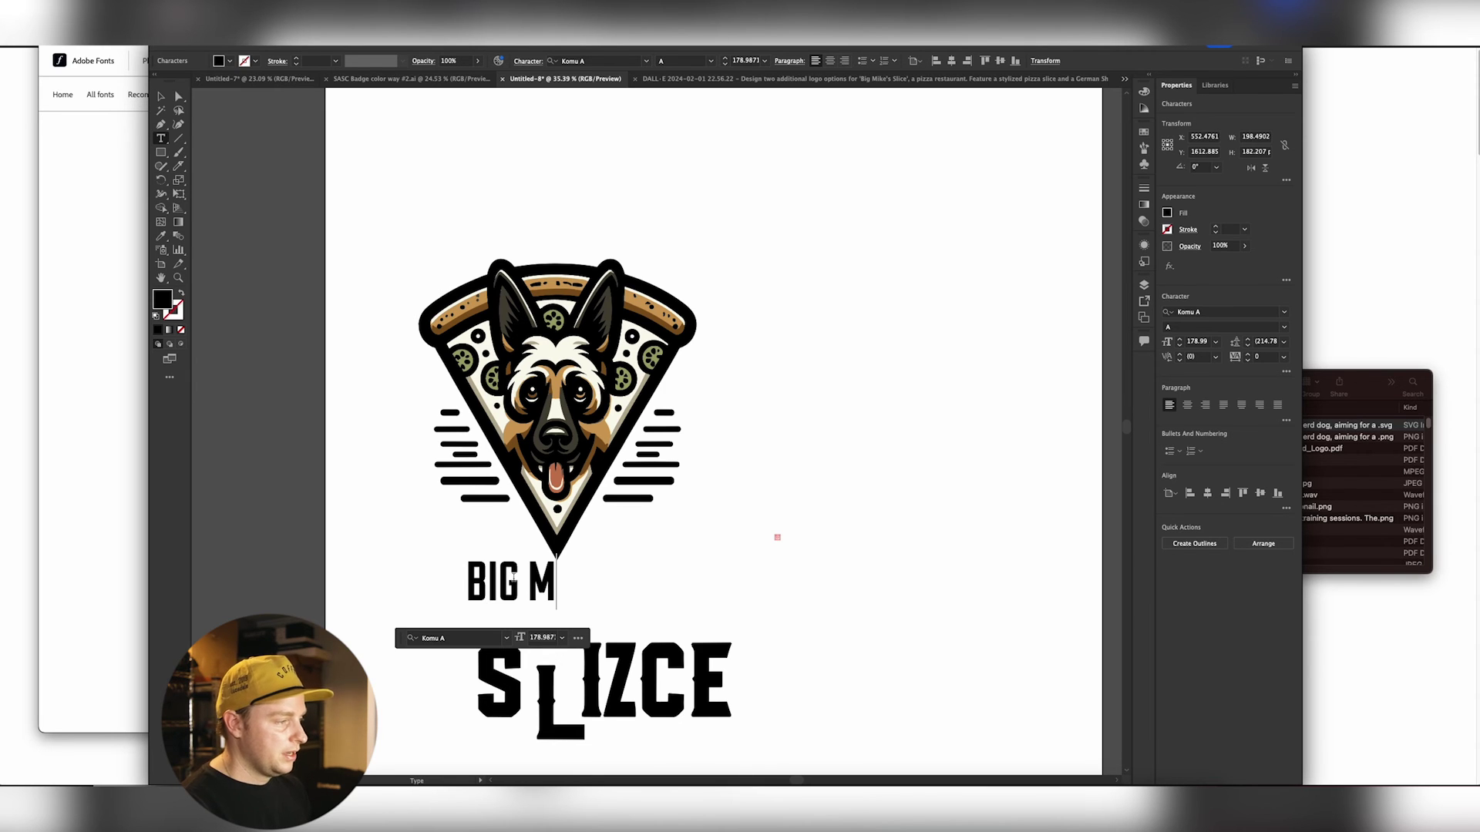
pyautogui.write("IKE'S")
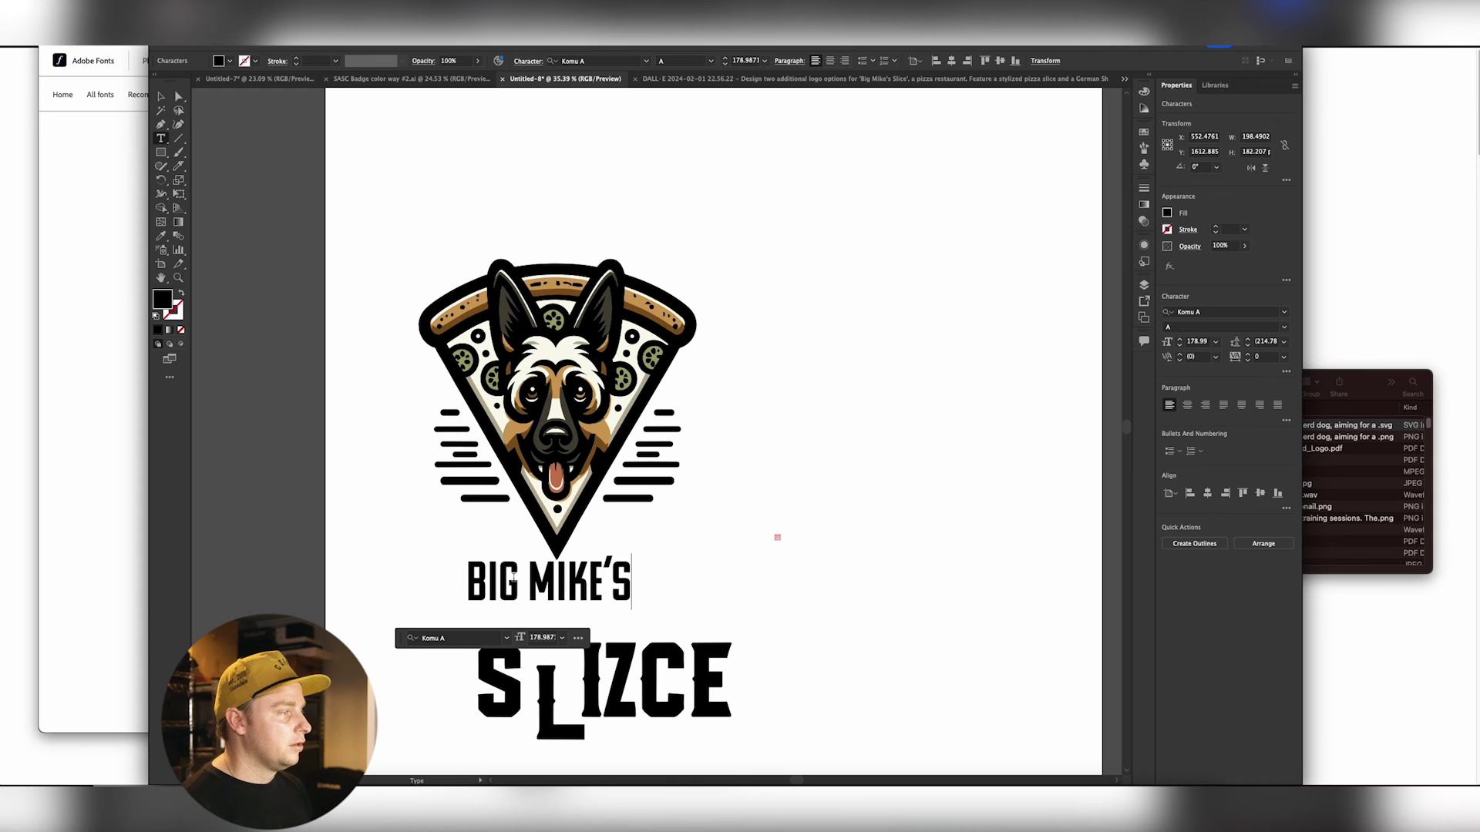
pyautogui.press('Escape')
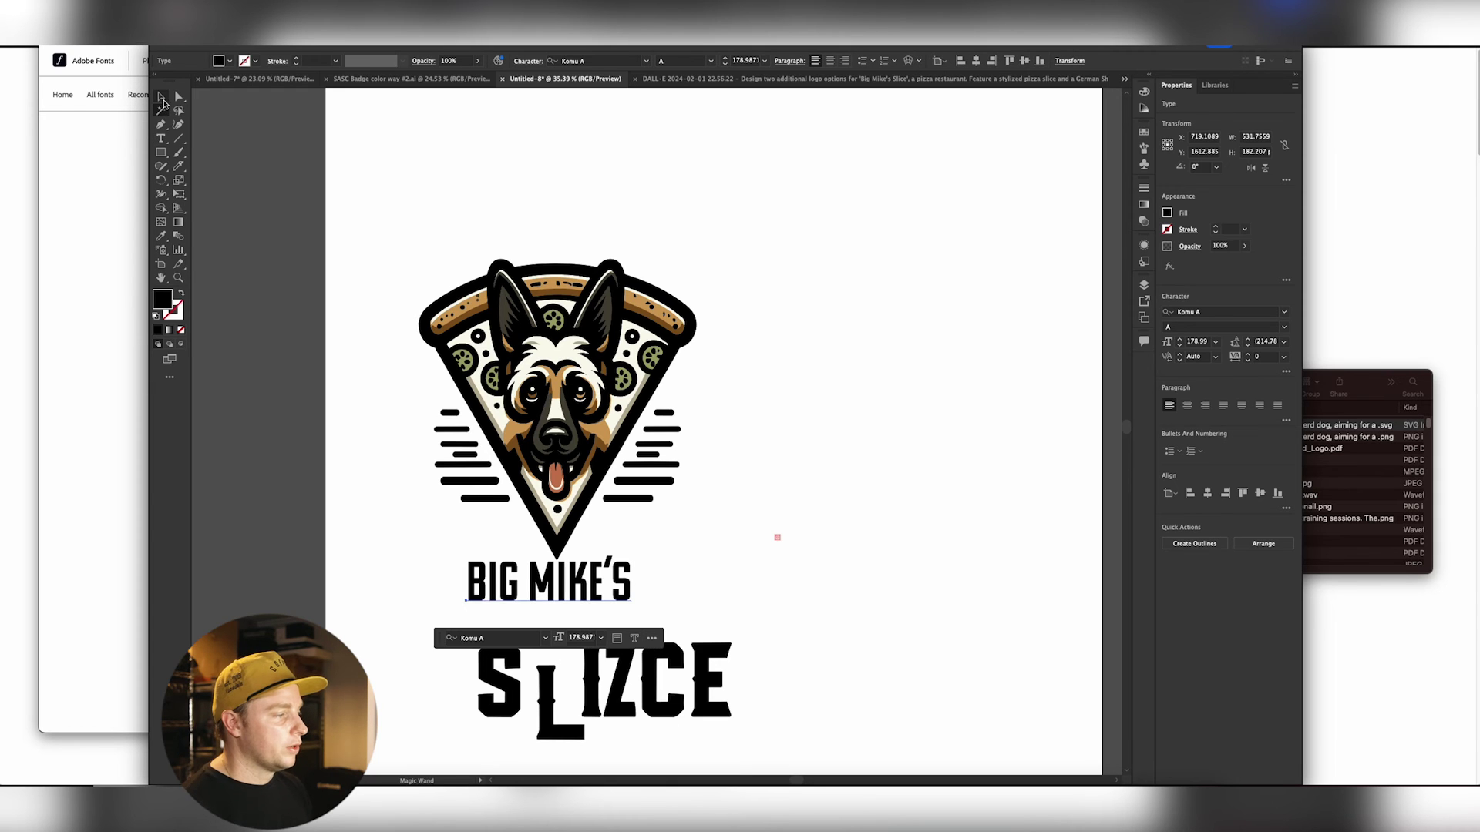
pyautogui.moveTo(562, 582); pyautogui.dragTo(599, 582)
# - Replace the original SLIZCE lettering with the text SLIZE in Komu A, enlarged to about the width of BIG MIKE'S and placed beneath it
pyautogui.moveTo(419, 654); pyautogui.dragTo(780, 723)
pyautogui.press('Delete')
pyautogui.press('t')
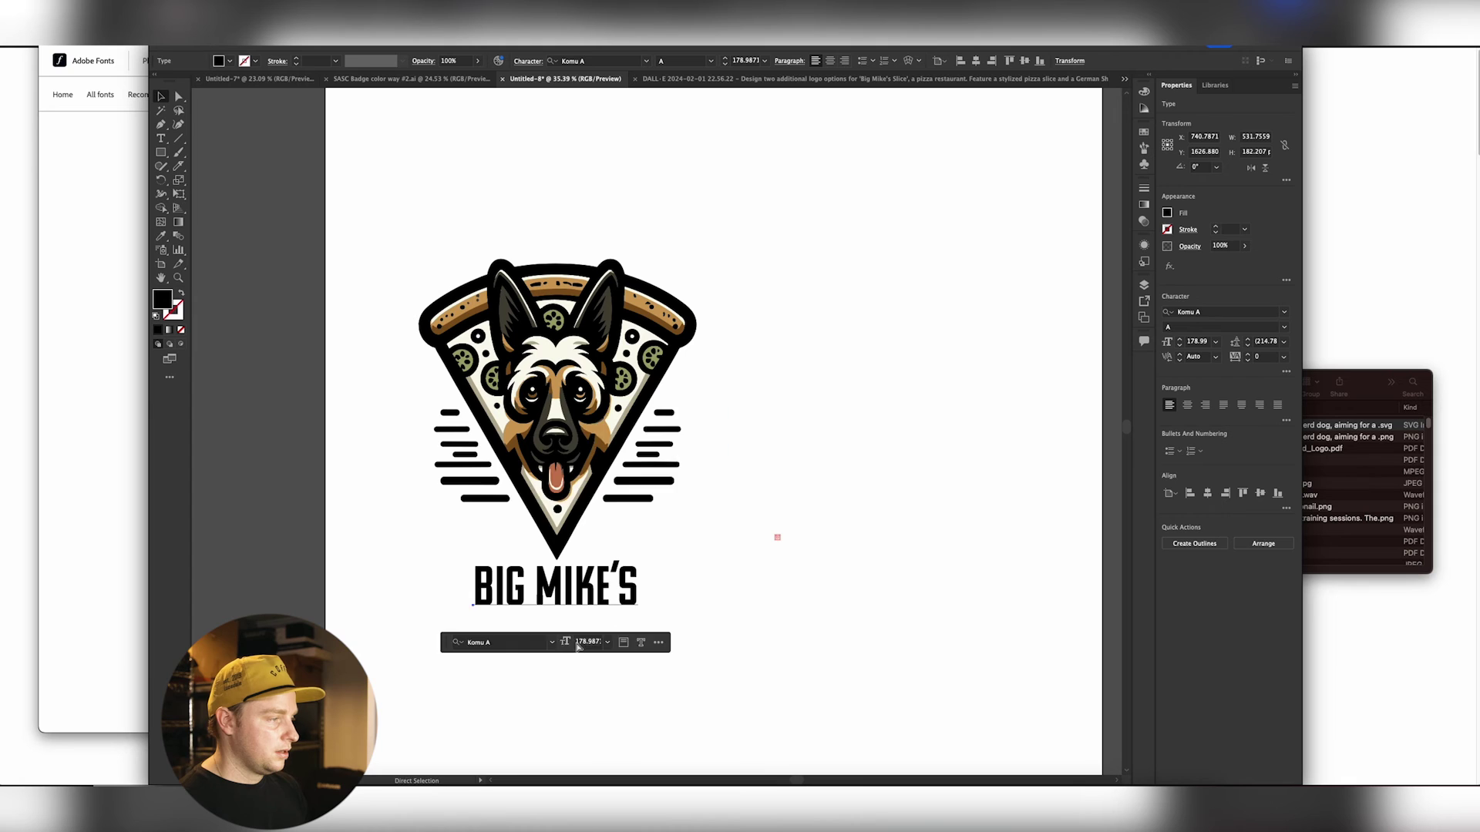
pyautogui.click(475, 671)
pyautogui.write('SLIZE')
pyautogui.press('Escape')
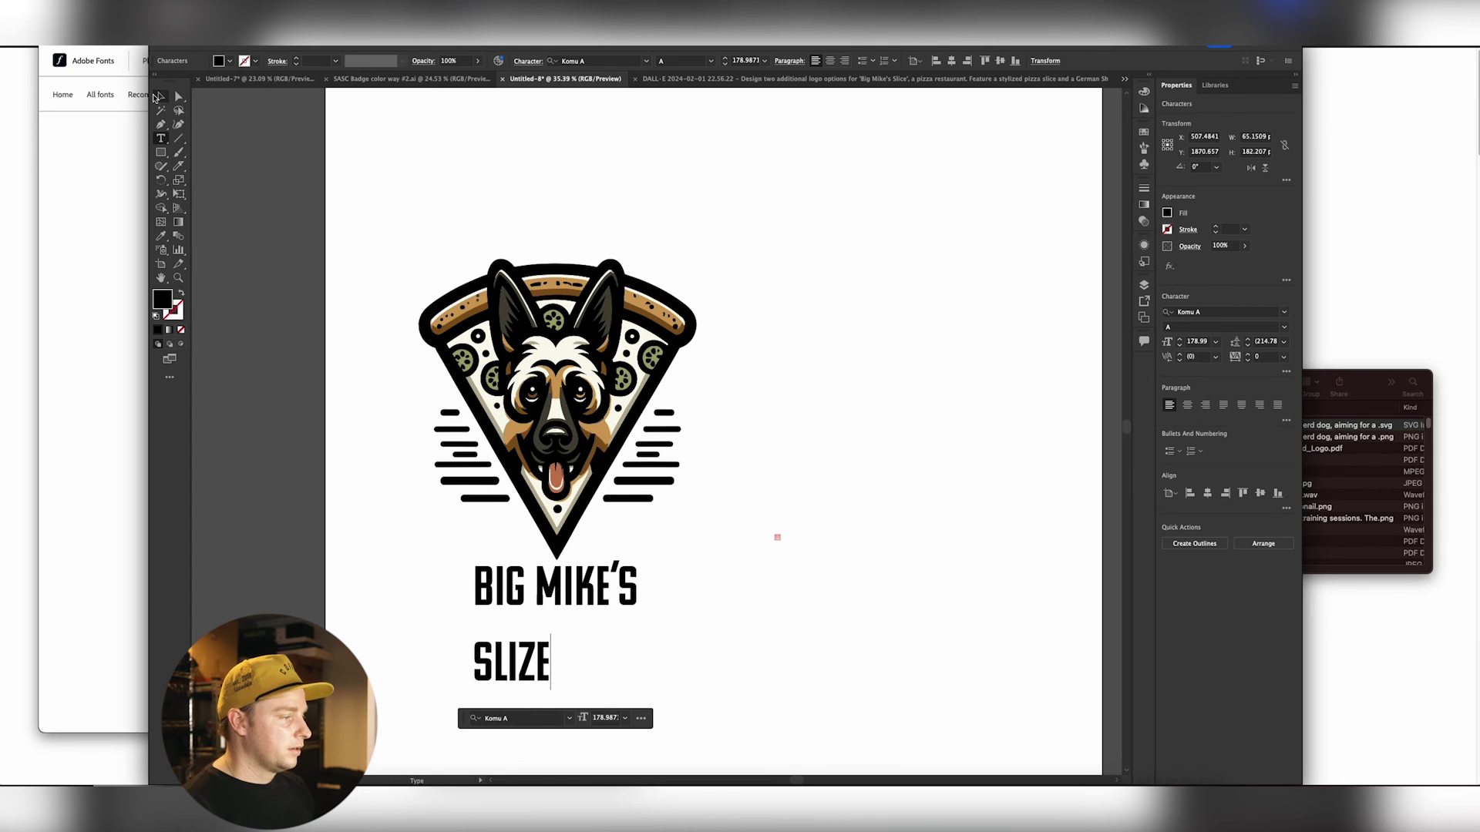
pyautogui.moveTo(552, 635); pyautogui.dragTo(643, 596)
pyautogui.click(733, 588)
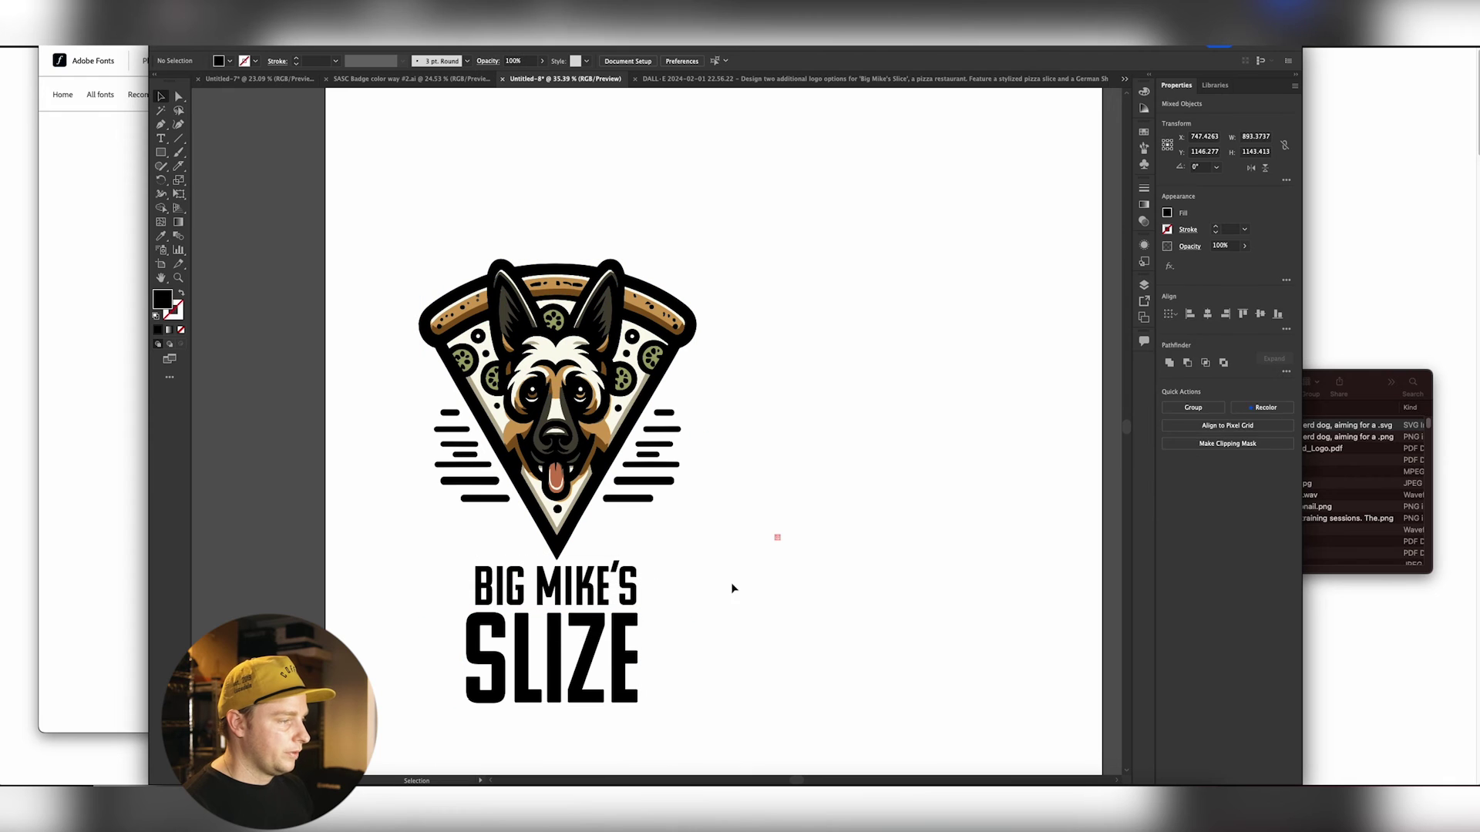
# - Enlarge BIG MIKE'S to about 335 pt above the pizza crust and move SLIZE up under the slice's tip
pyautogui.click(545, 578)
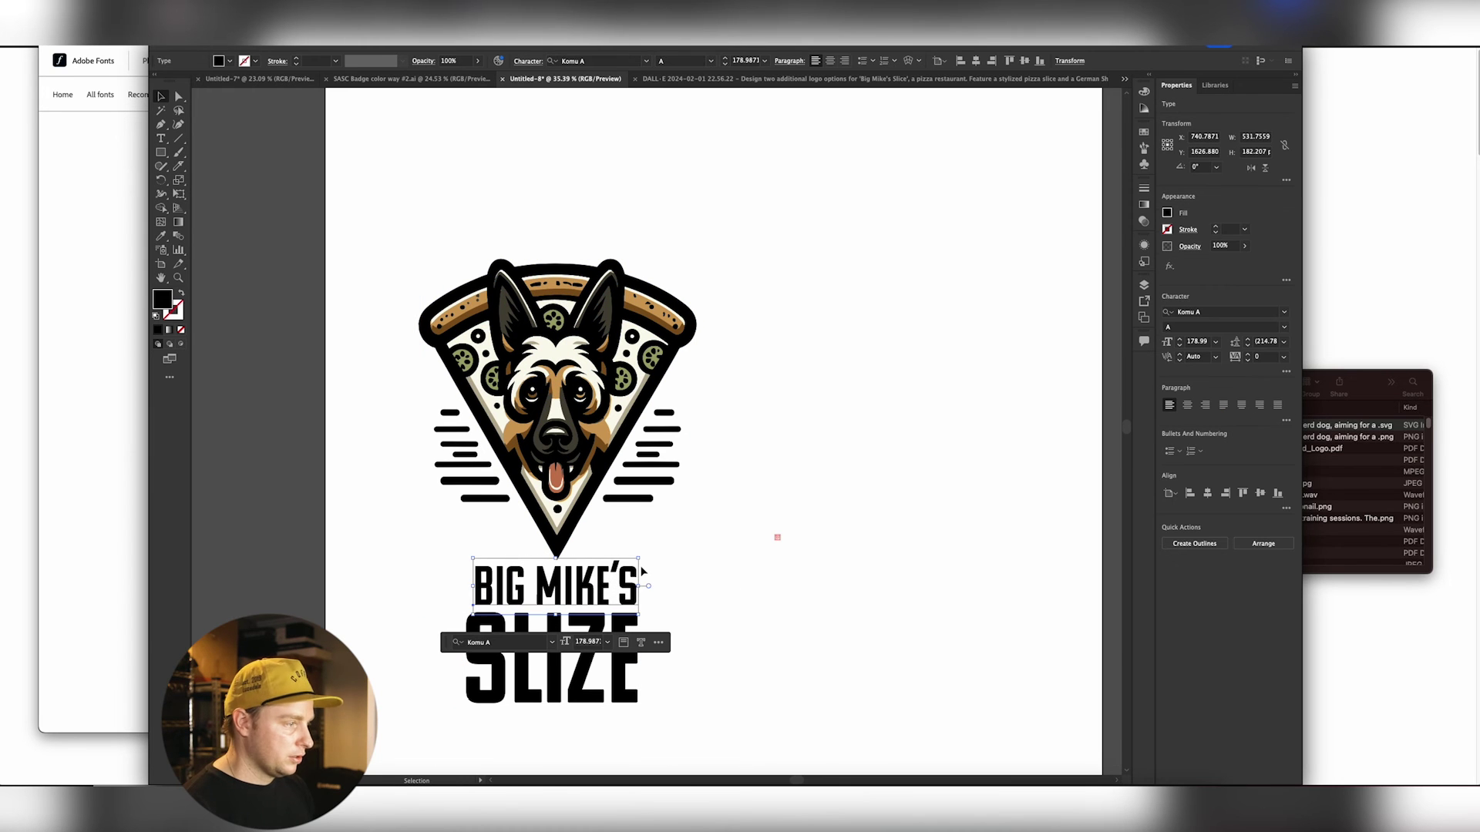
pyautogui.moveTo(640, 560); pyautogui.dragTo(666, 192)
pyautogui.moveTo(539, 626); pyautogui.dragTo(542, 576)
pyautogui.click(760, 627)
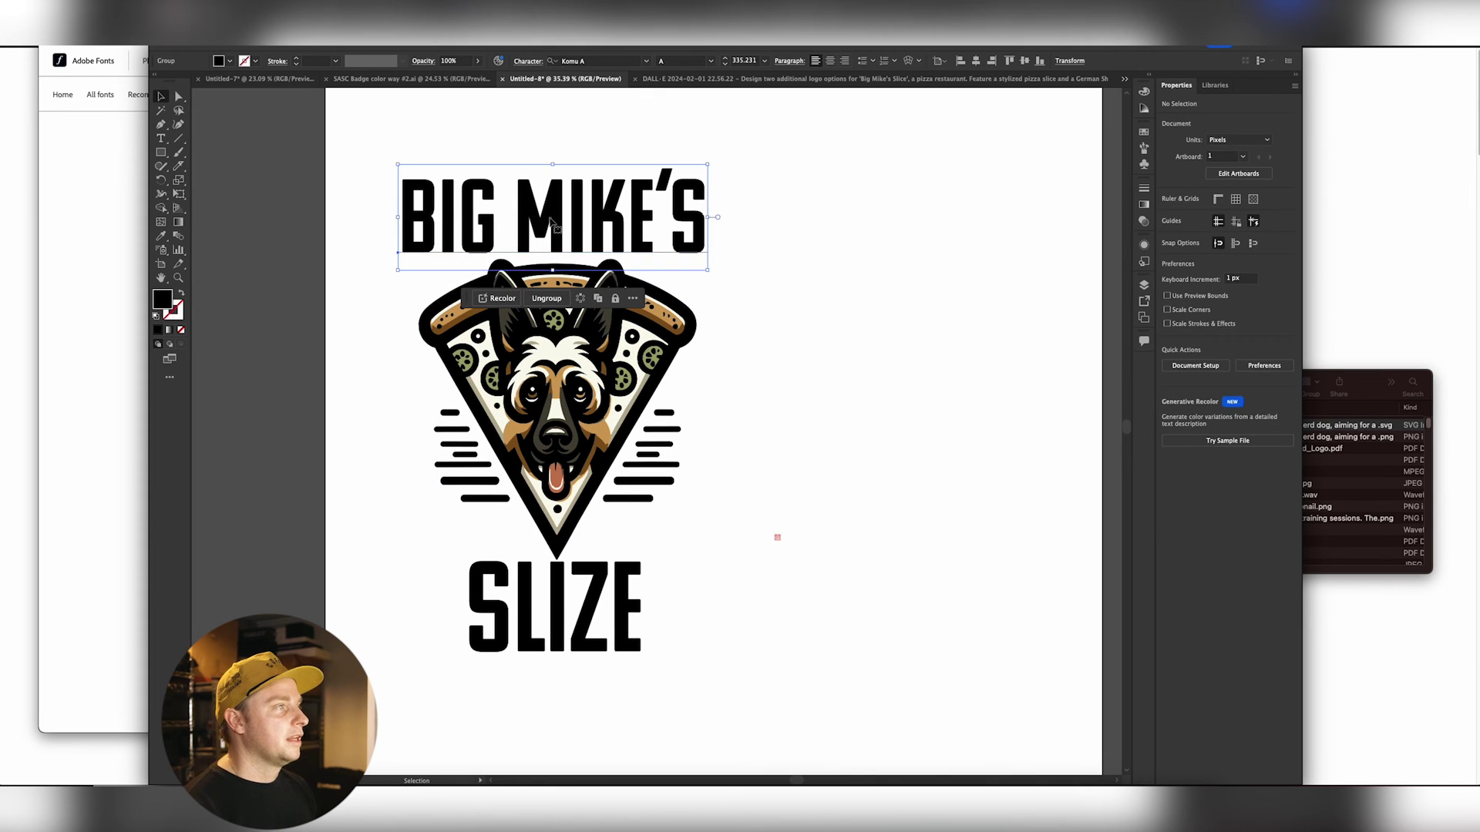
# - Warp BIG MIKE'S with a horizontal Arc at about 39% bend and lower it onto the pizza crust's curve
pyautogui.click(908, 63)
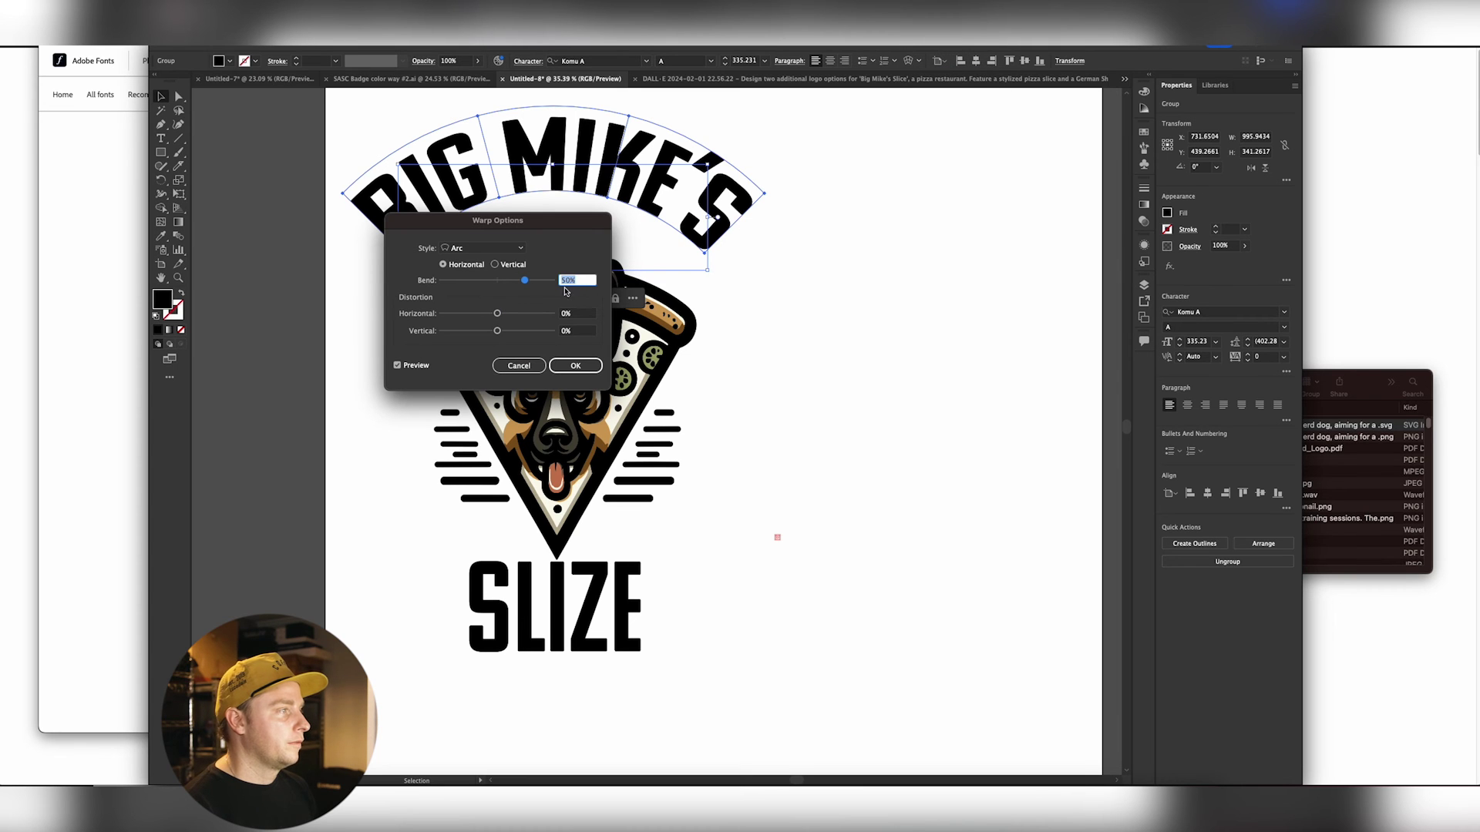
pyautogui.moveTo(532, 220); pyautogui.dragTo(864, 247)
pyautogui.moveTo(862, 307); pyautogui.dragTo(857, 309)
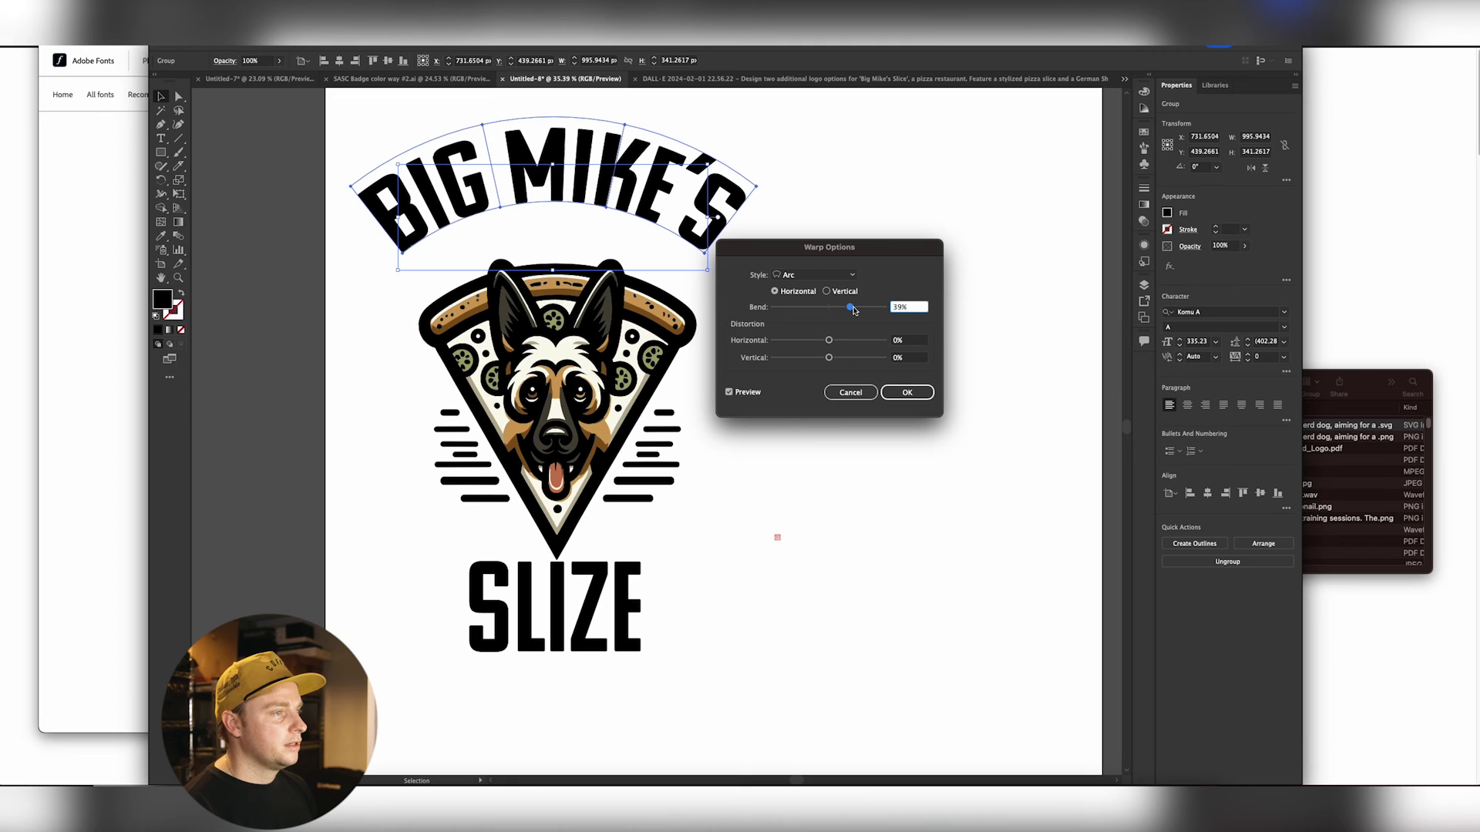
pyautogui.click(908, 392)
pyautogui.moveTo(647, 199); pyautogui.dragTo(650, 236)
pyautogui.click(687, 452)
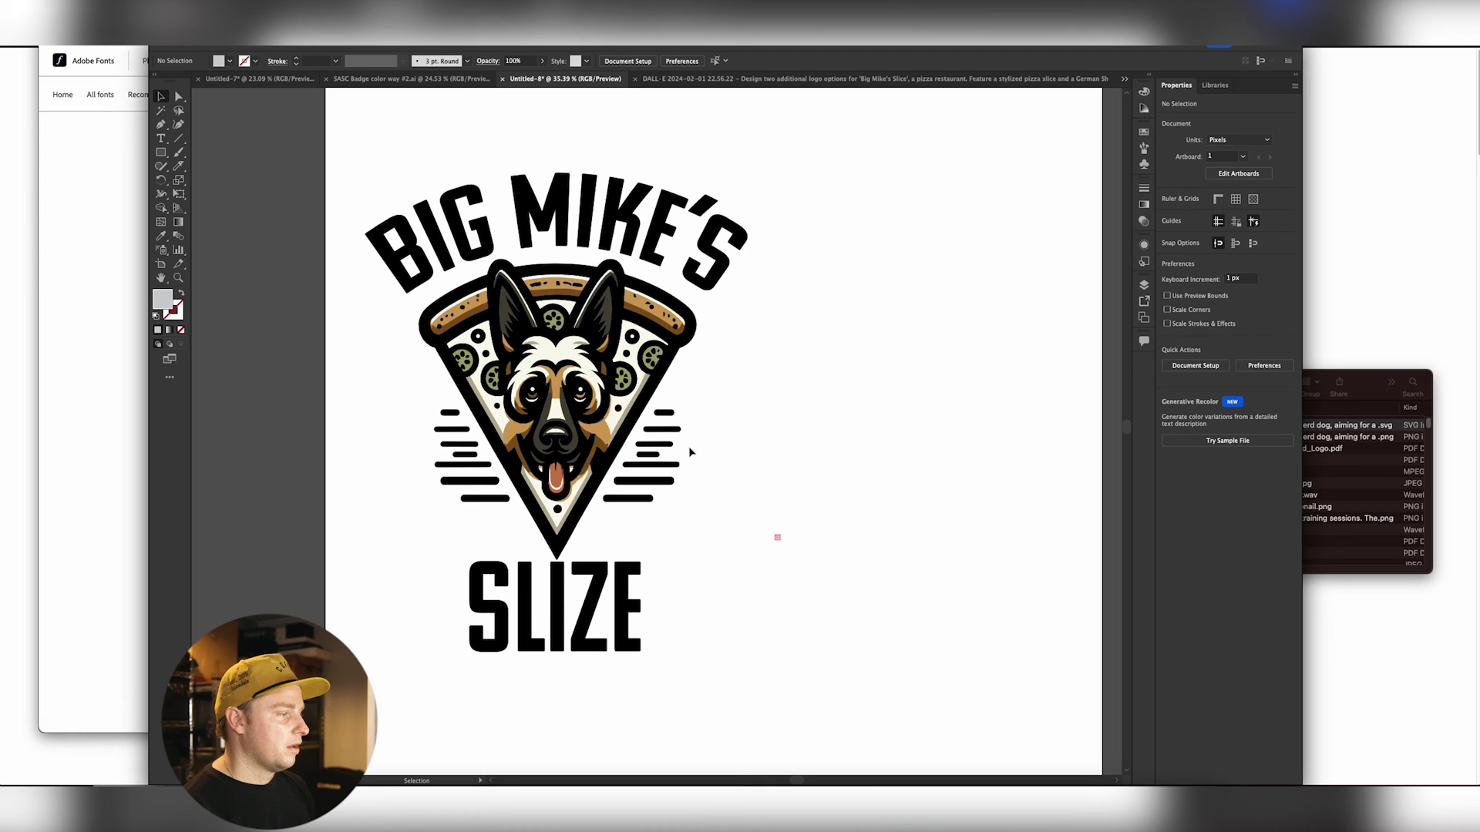
# - Add the text PIZZIRIA in Myriad Variable Concept Condensed at 81 pt and place it centred below SLIZE
pyautogui.click(586, 600)
pyautogui.click(700, 604)
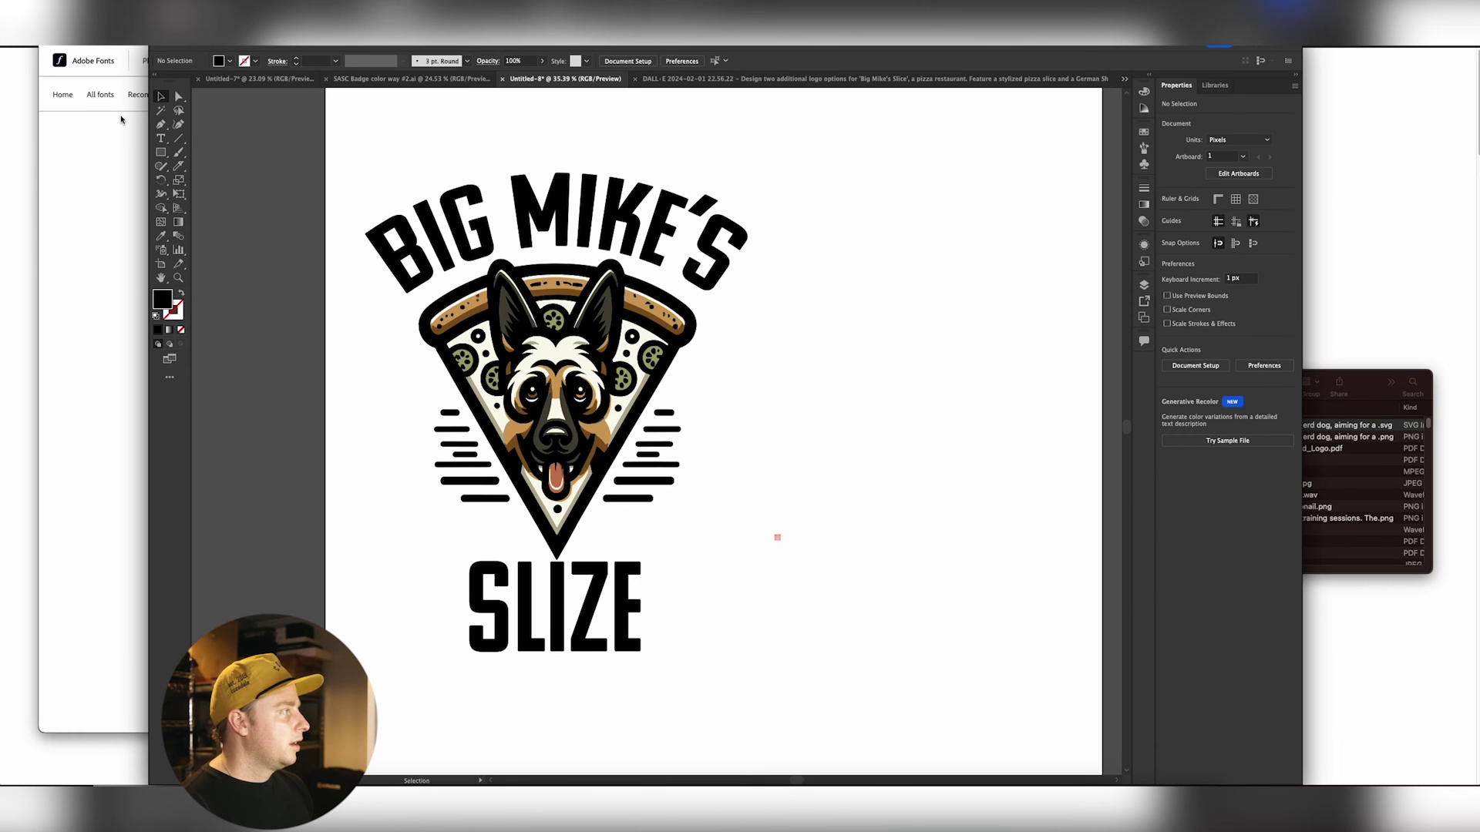
pyautogui.click(159, 137)
pyautogui.click(858, 549)
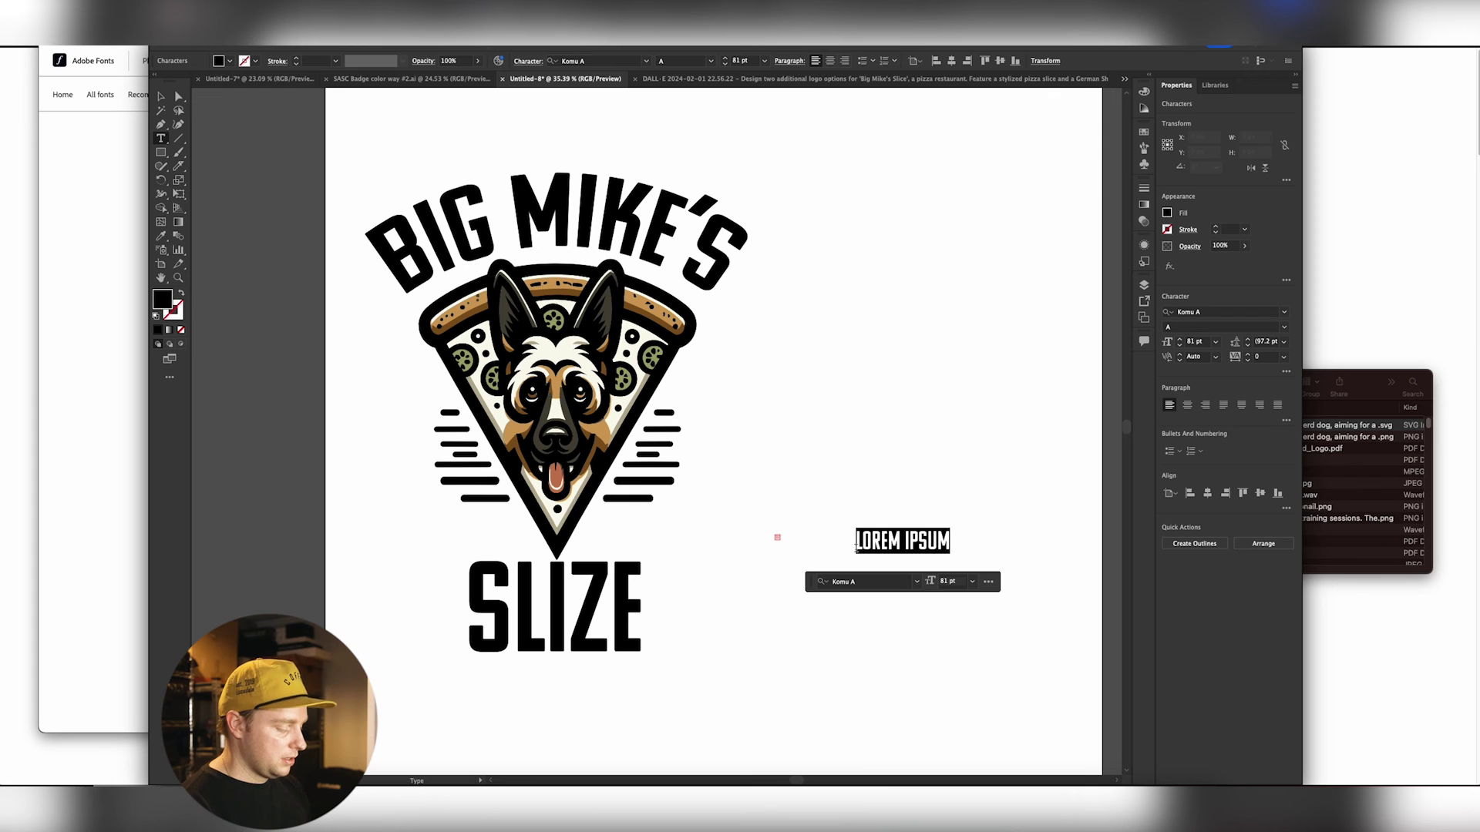
pyautogui.write('PIZZARIA')
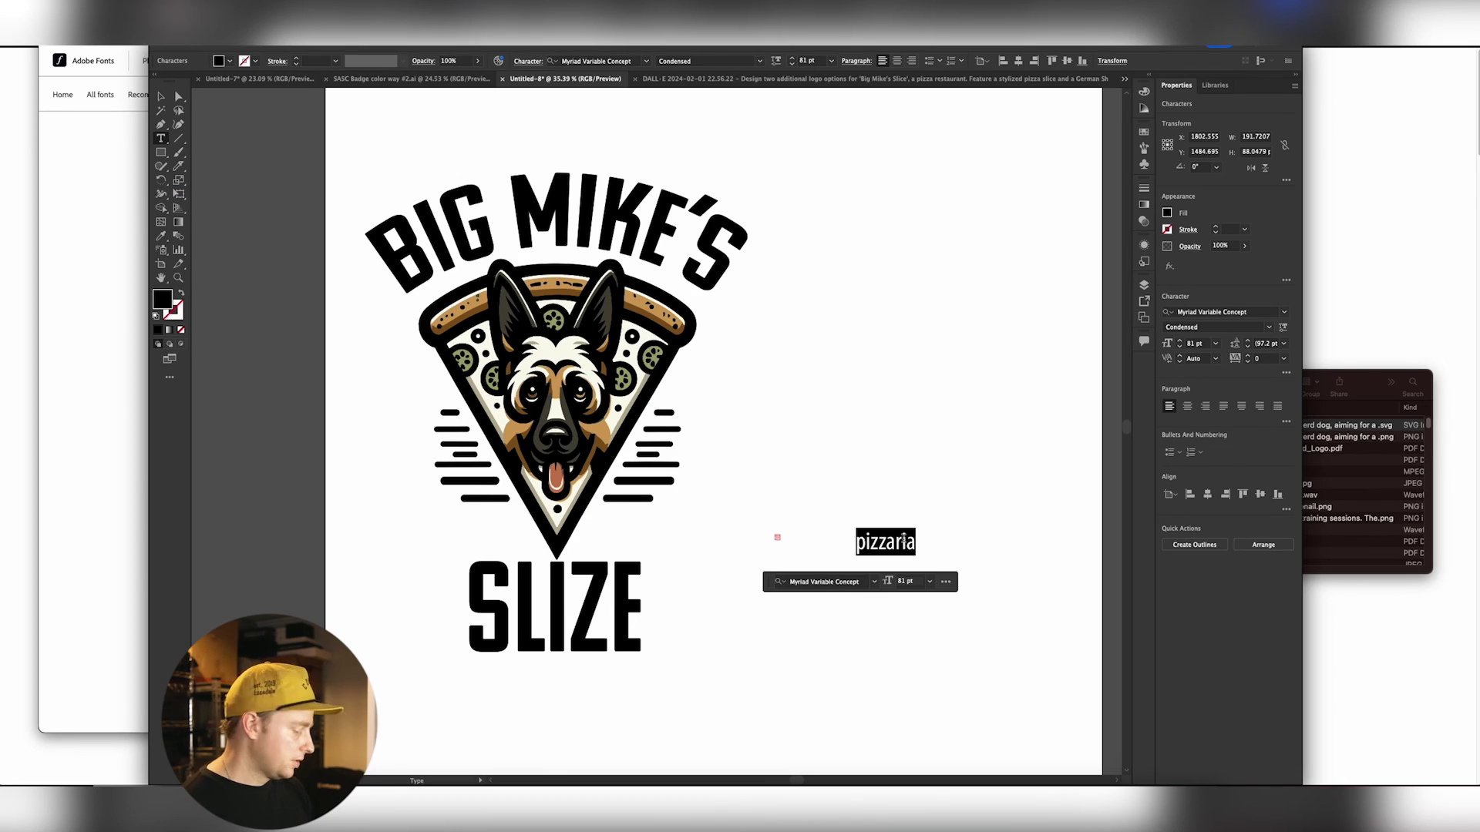
pyautogui.write('PIZ')
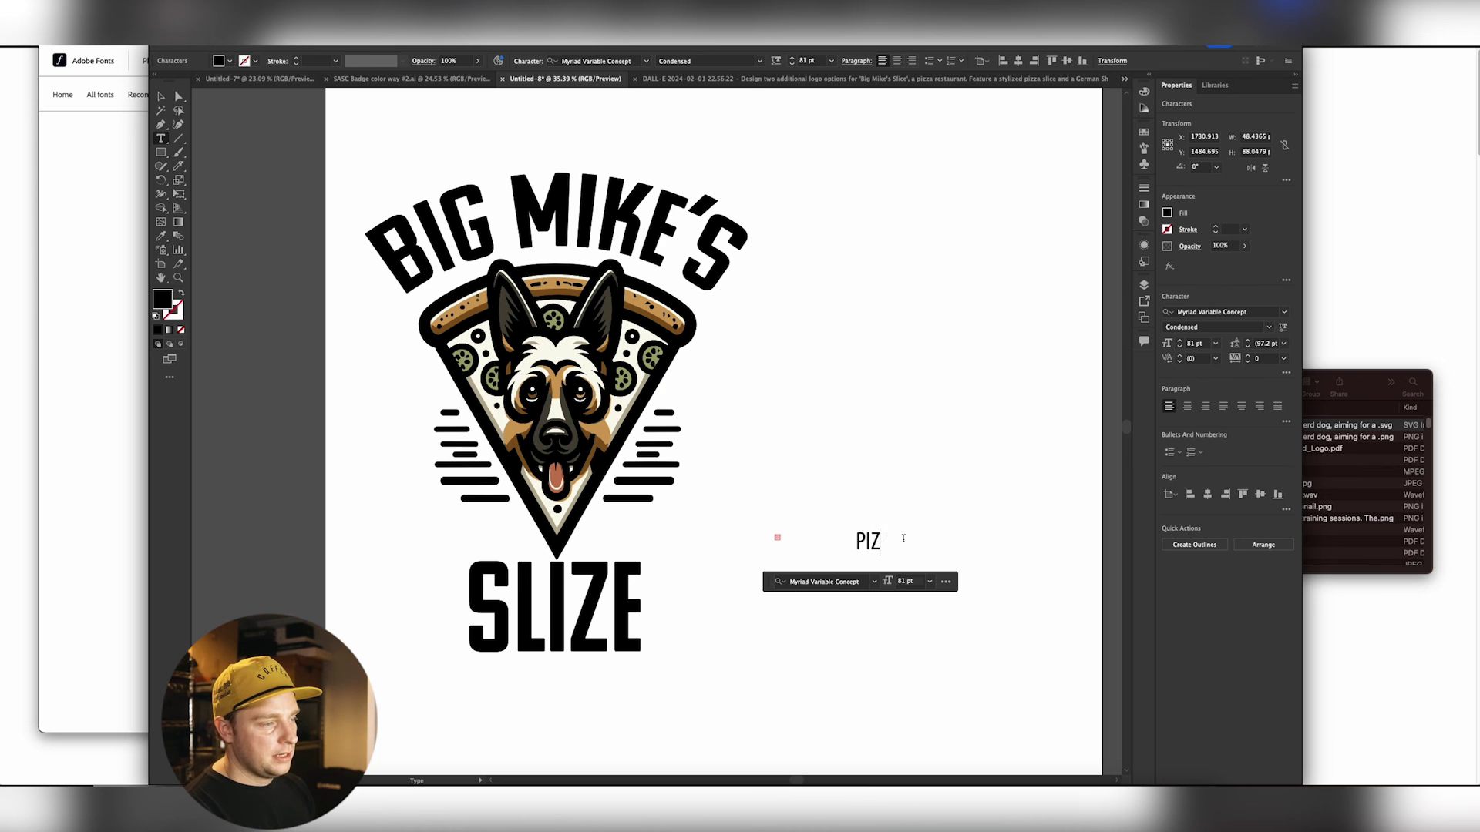
pyautogui.write('ZIRIA')
pyautogui.press('Escape')
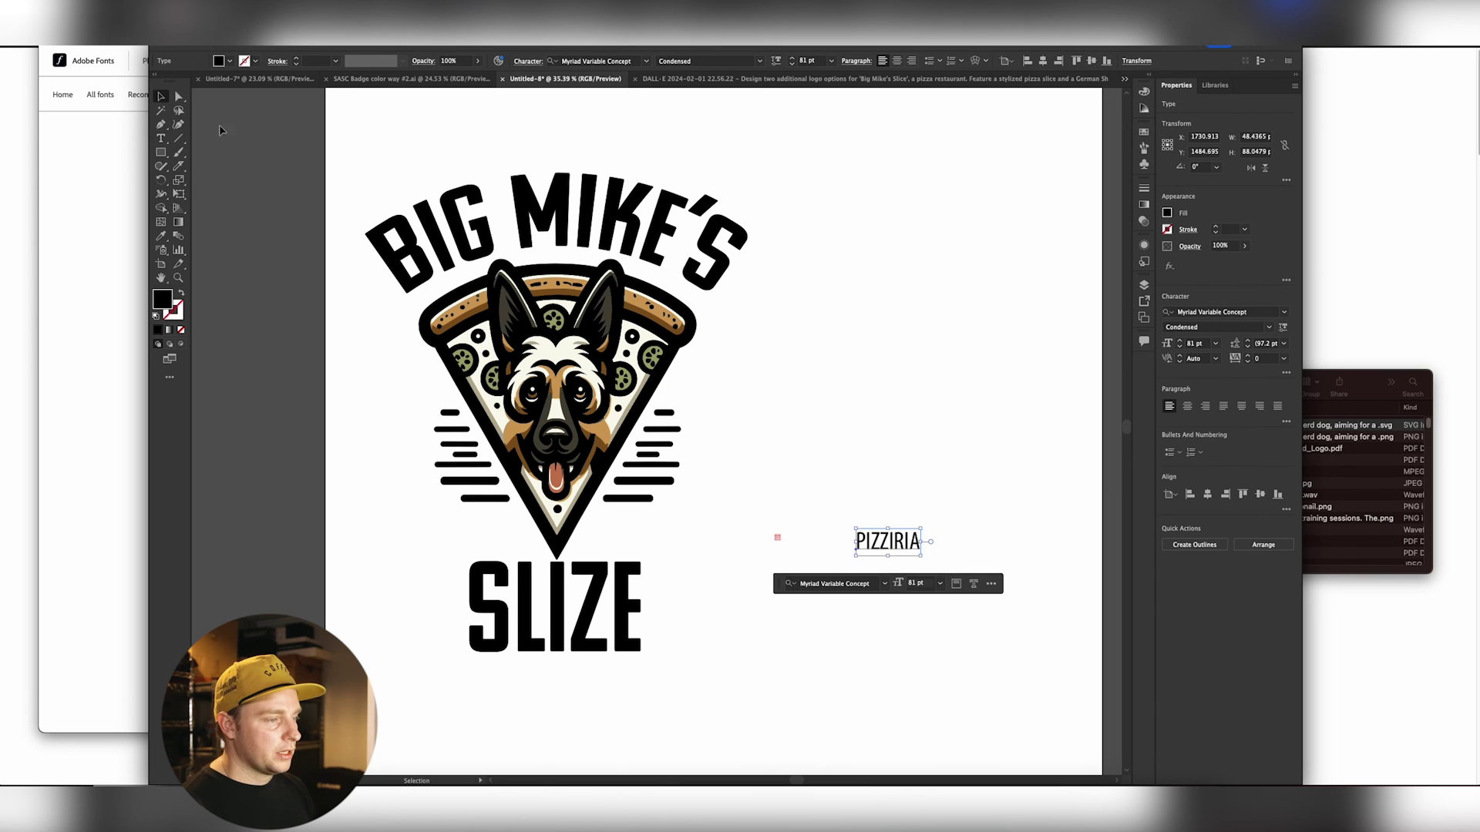
pyautogui.moveTo(884, 544); pyautogui.dragTo(559, 673)
# - Group the pizza dog artwork and align it with the three text lines on a common vertical centre axis
pyautogui.click(401, 319)
pyautogui.moveTo(423, 223); pyautogui.dragTo(423, 172)
pyautogui.moveTo(396, 270); pyautogui.dragTo(758, 535)
pyautogui.hotkey('ctrl', 'g')
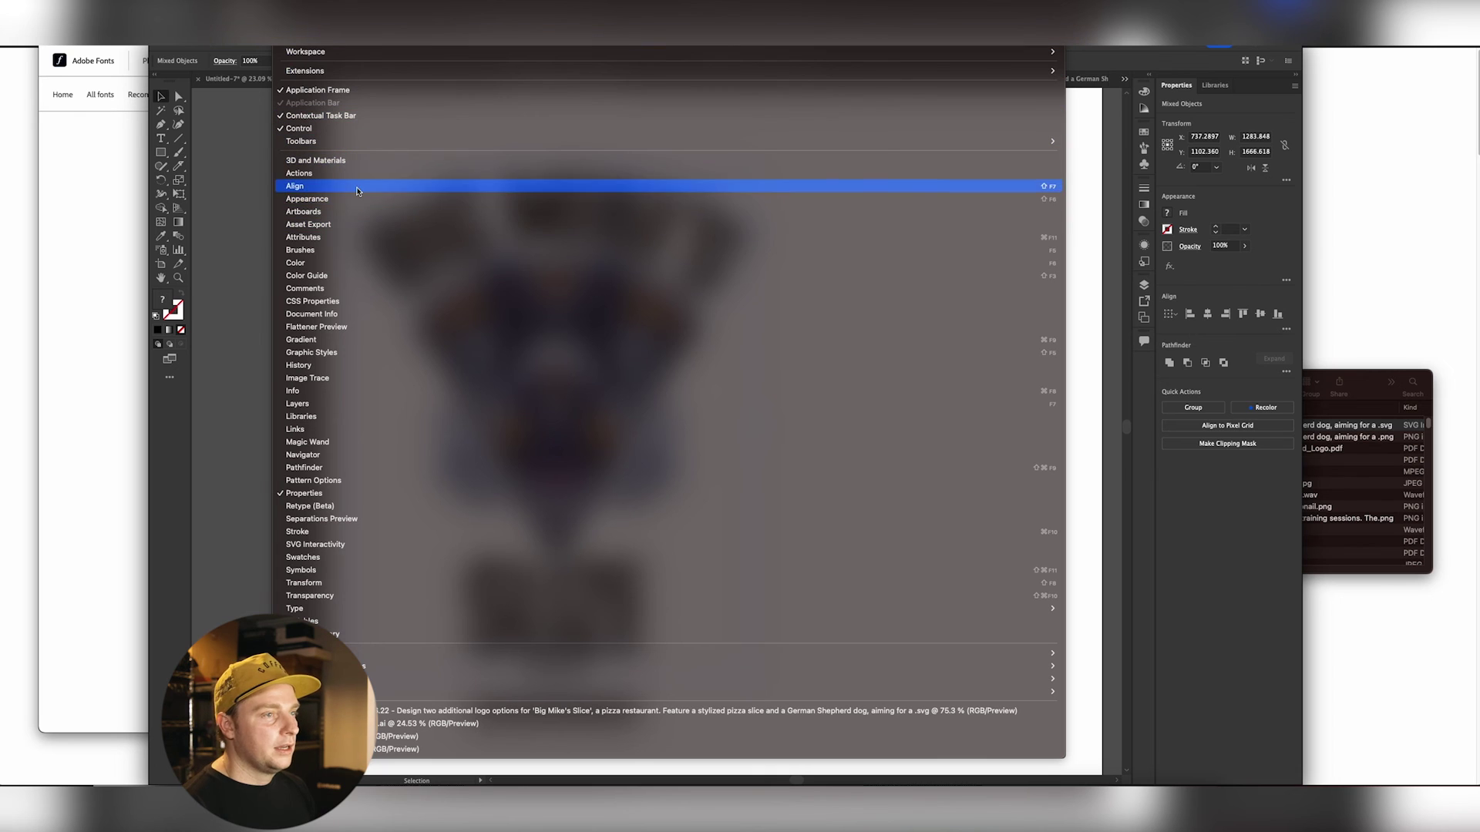
pyautogui.click(987, 182)
pyautogui.click(780, 160)
pyautogui.click(697, 92)
pyautogui.click(821, 333)
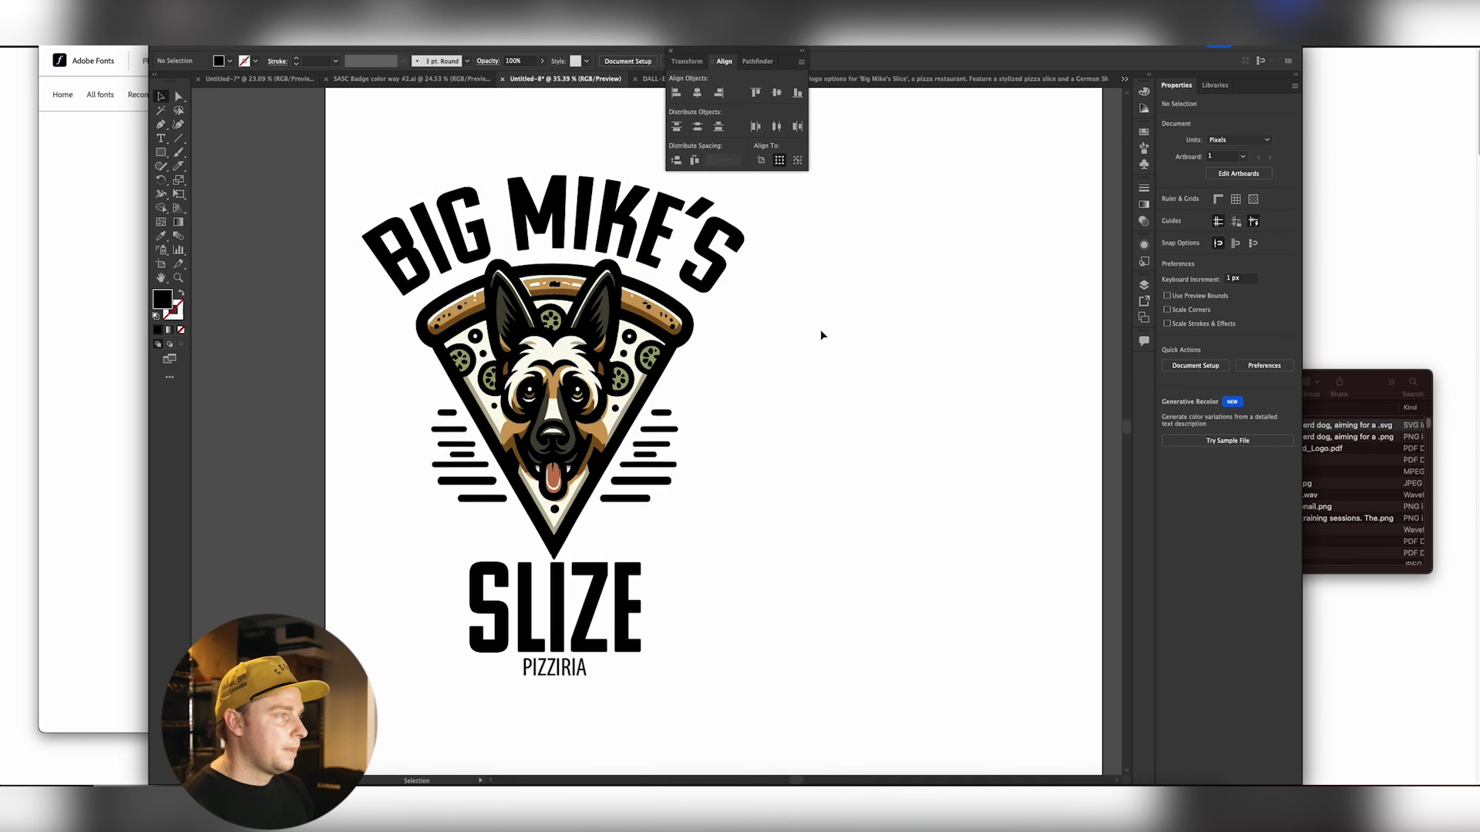
# - Centre the complete Big Mike's logo on the artboard
pyautogui.click(751, 688)
pyautogui.click(787, 458)
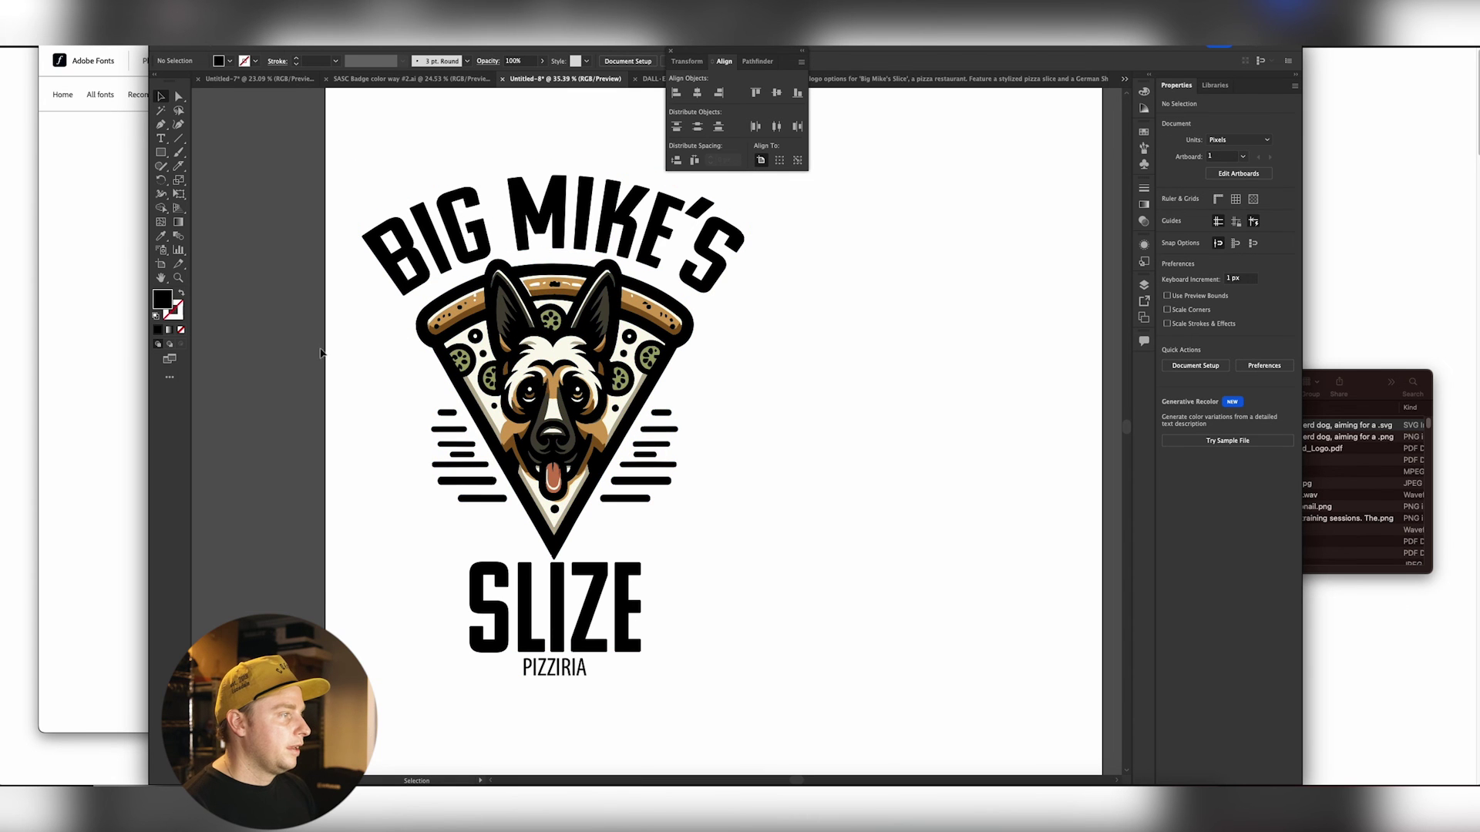
pyautogui.moveTo(554, 385); pyautogui.dragTo(713, 390)
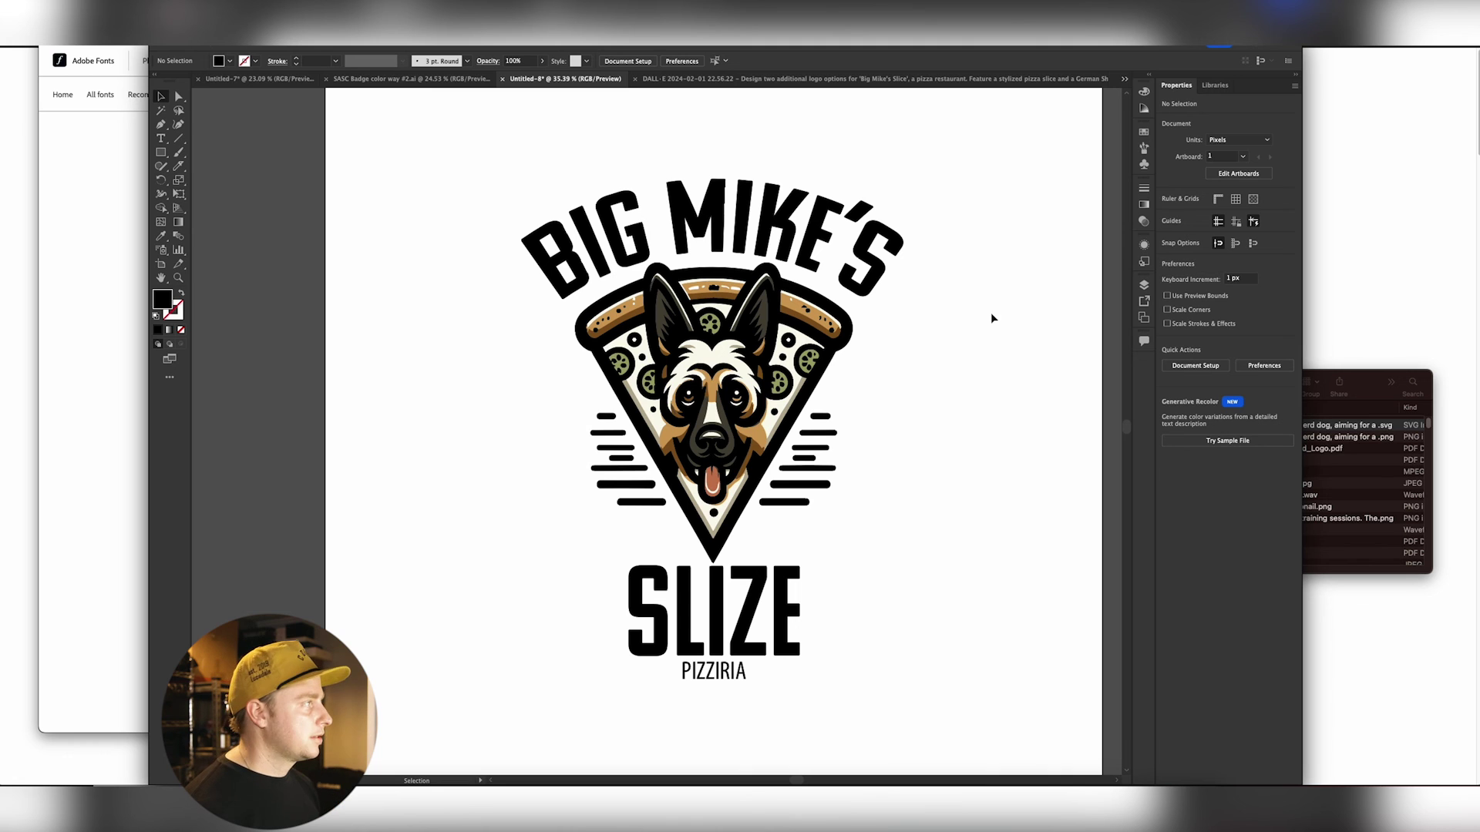
# - Compare the Big Mike's logo with the two soccer club badges and the original DALL-E pizza designs in the other open documents
pyautogui.click(366, 83)
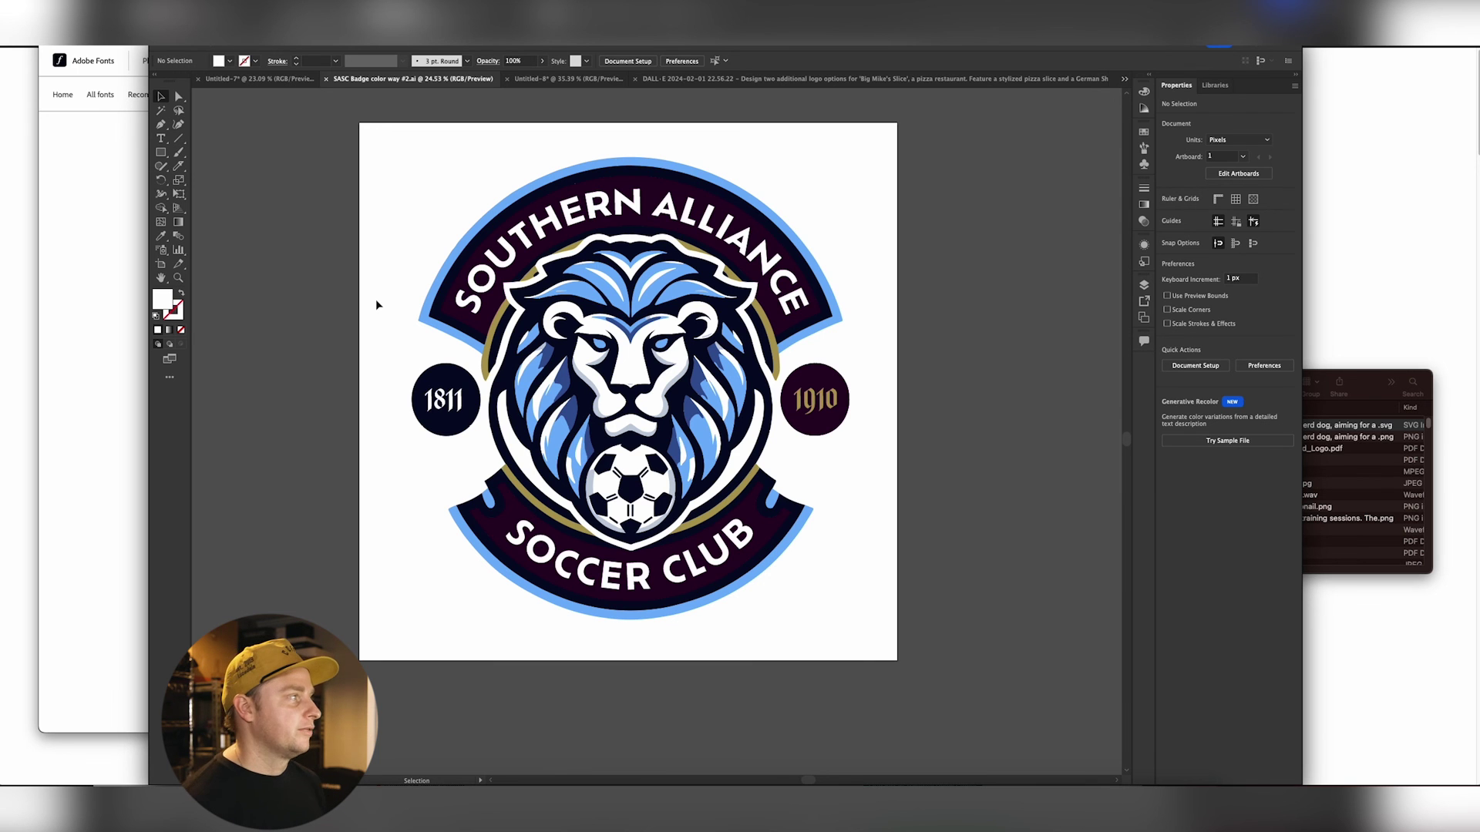
pyautogui.click(549, 84)
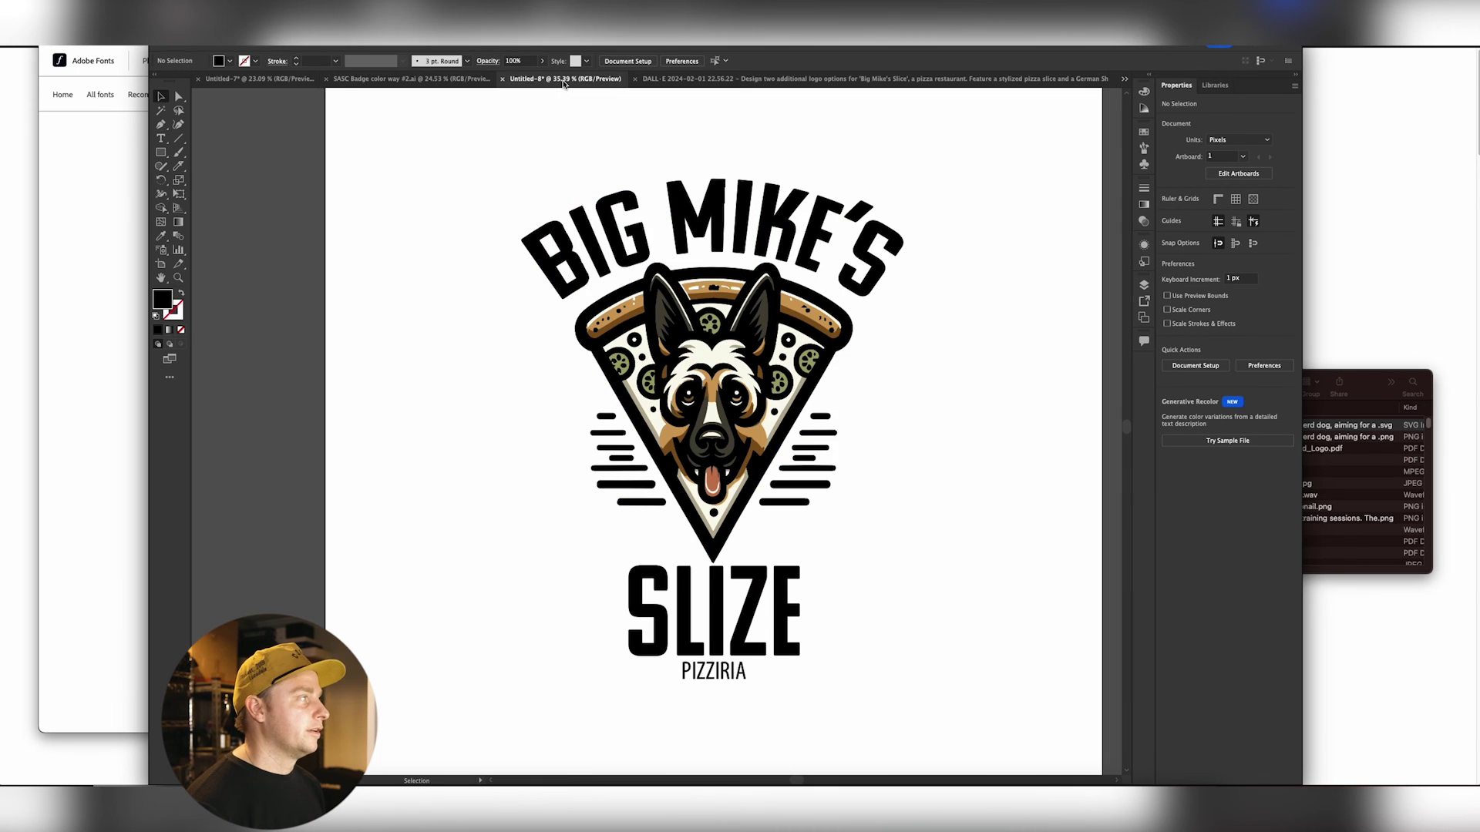
pyautogui.click(262, 80)
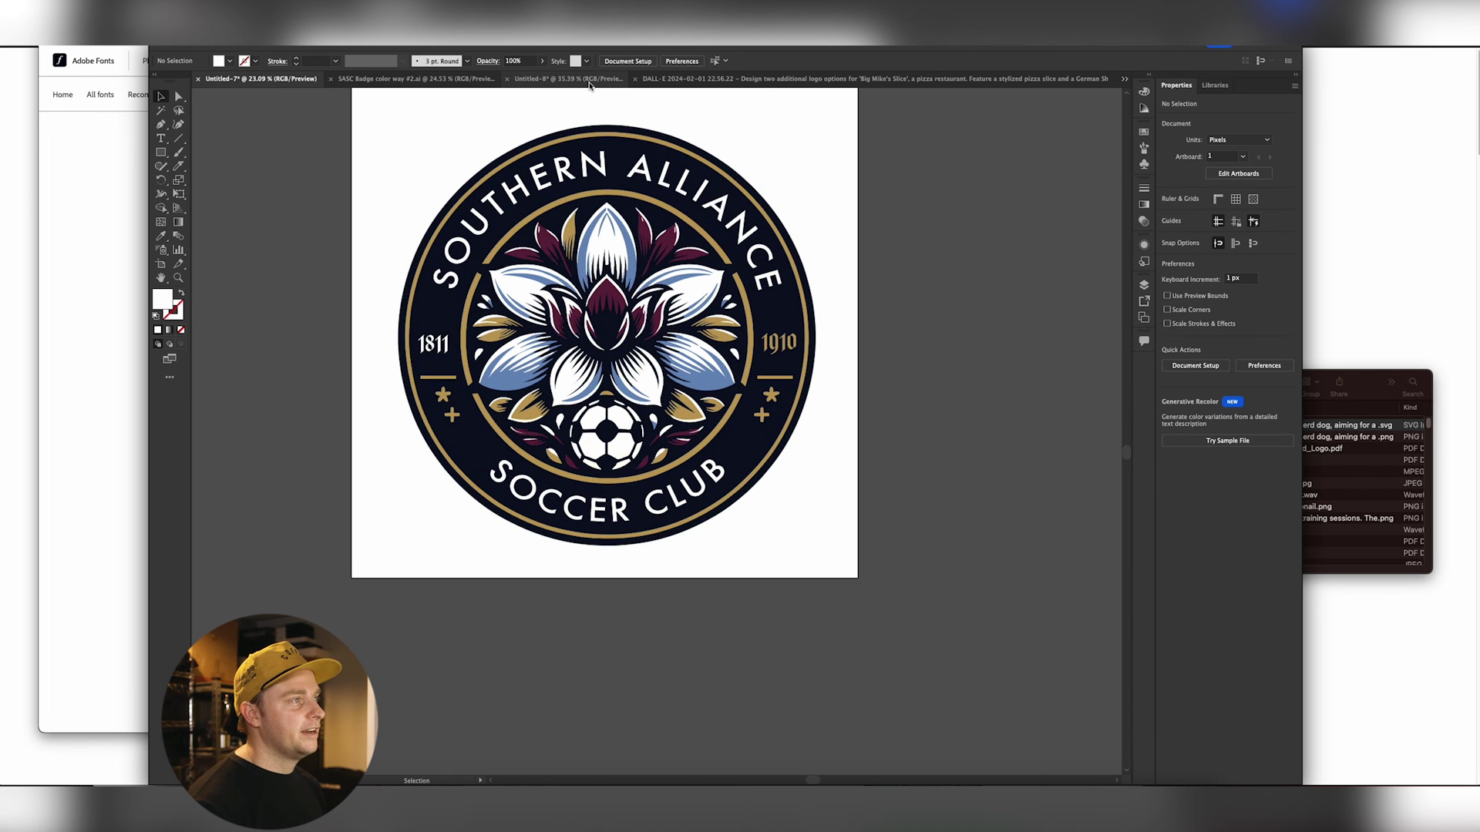
pyautogui.click(696, 80)
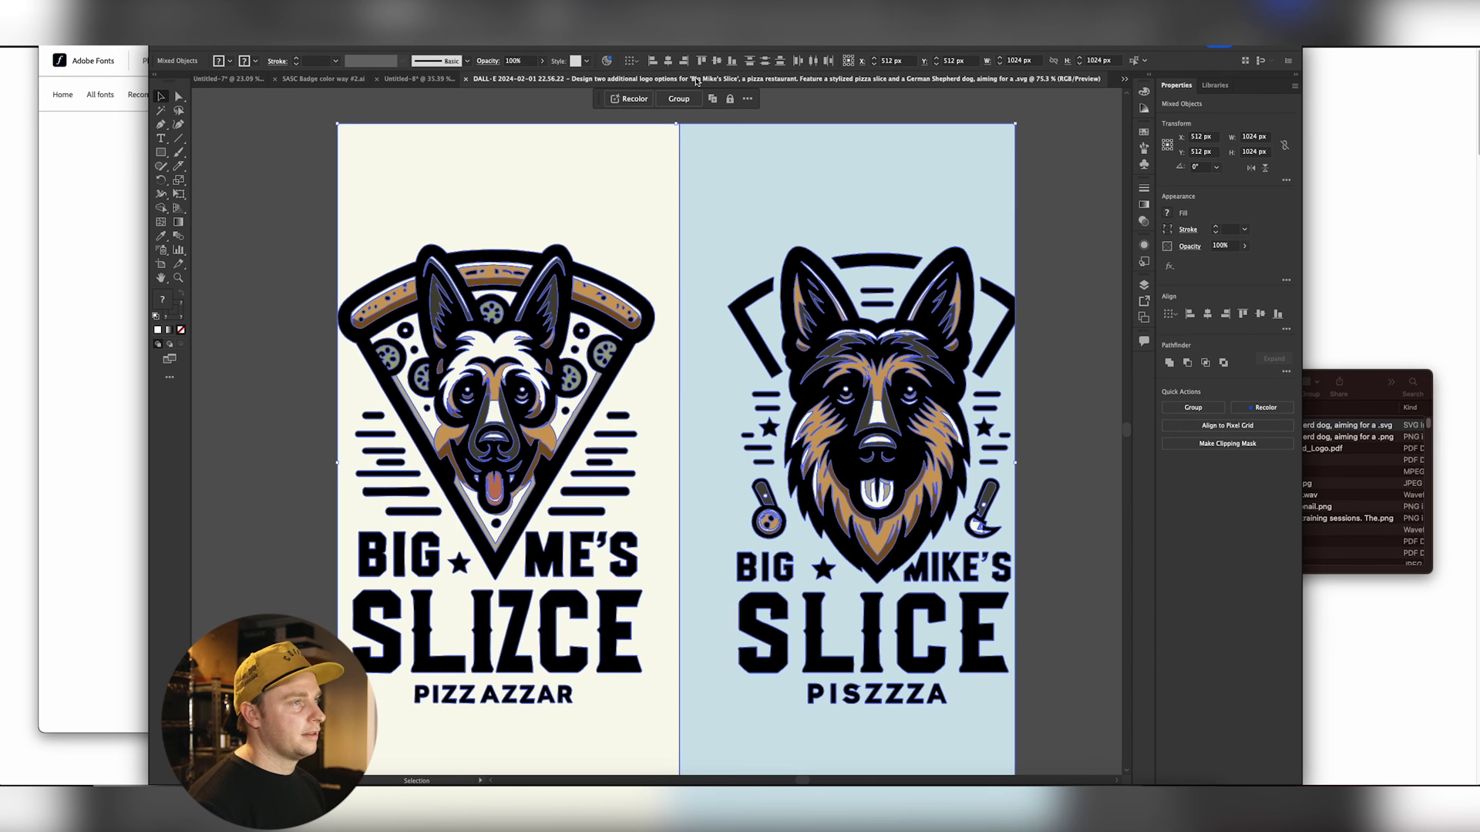
pyautogui.click(426, 79)
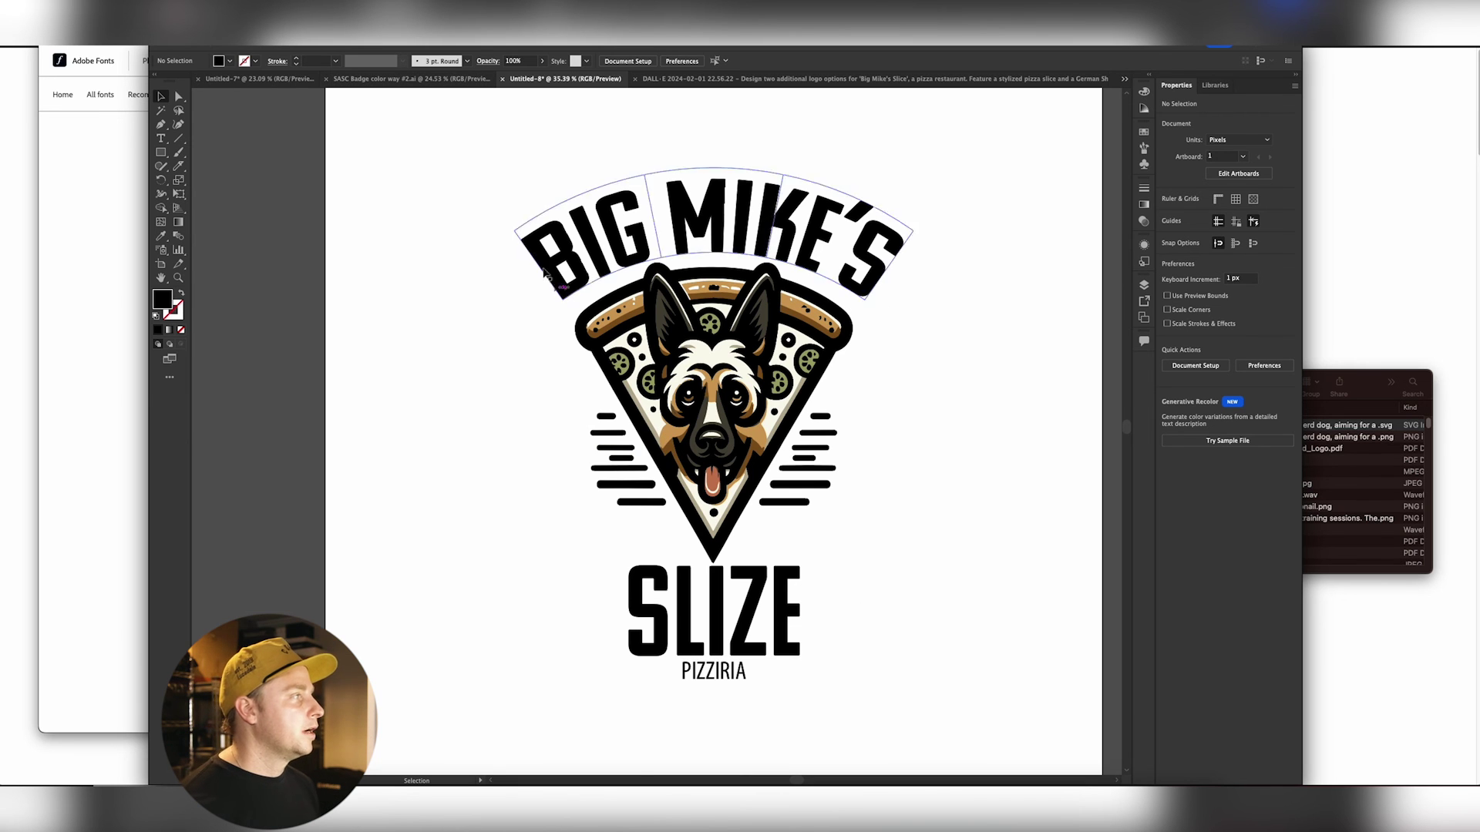
pyautogui.hotkey('ctrl', 'shift', 'Tab')
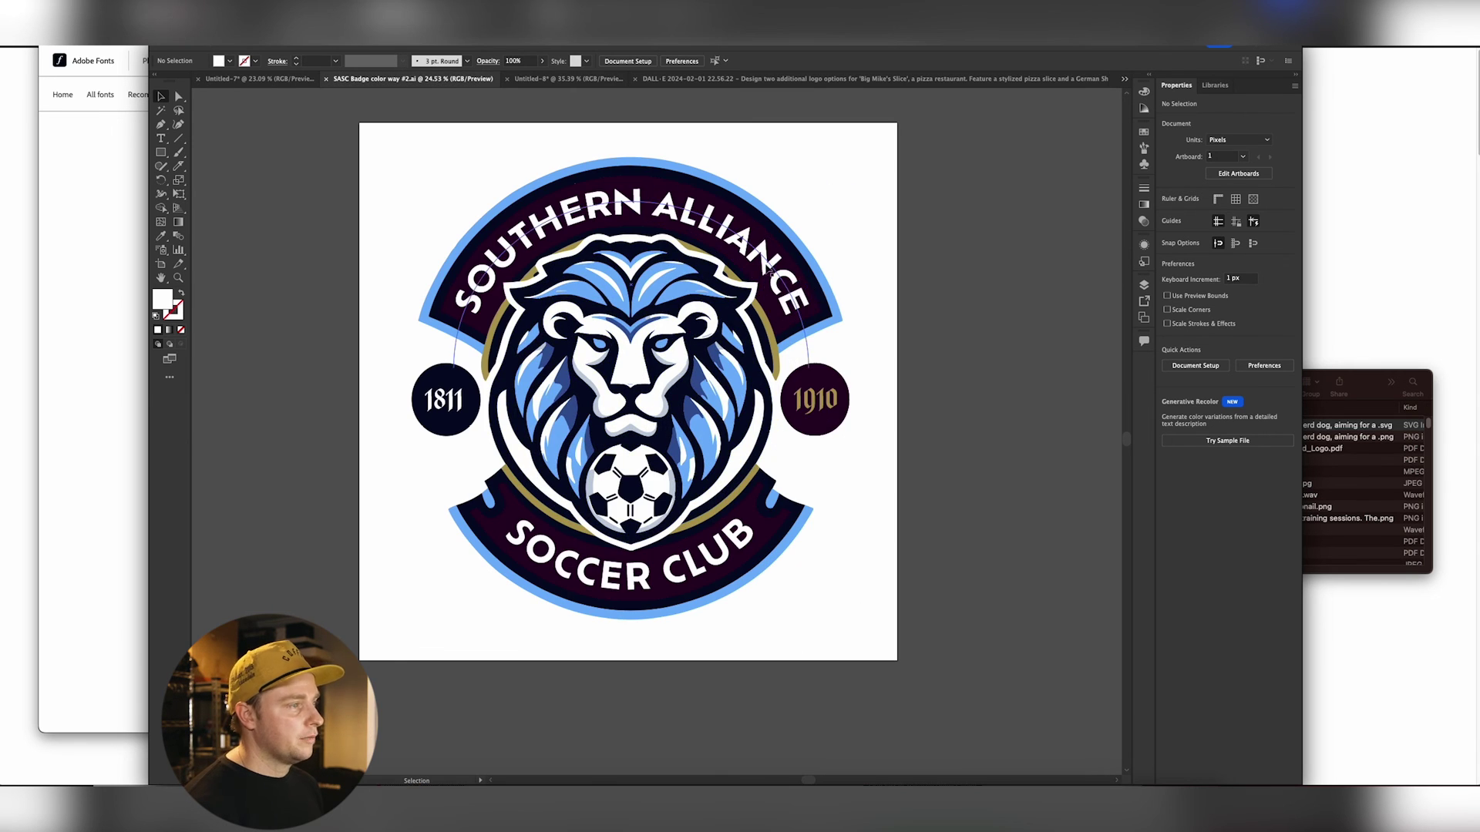
# - Move the SOUTHERN ALLIANCE text and the three dark cover patches off the lion badge's upper banner to expose the original lettering
pyautogui.click(756, 228)
pyautogui.click(853, 265)
pyautogui.moveTo(780, 266); pyautogui.dragTo(786, 491)
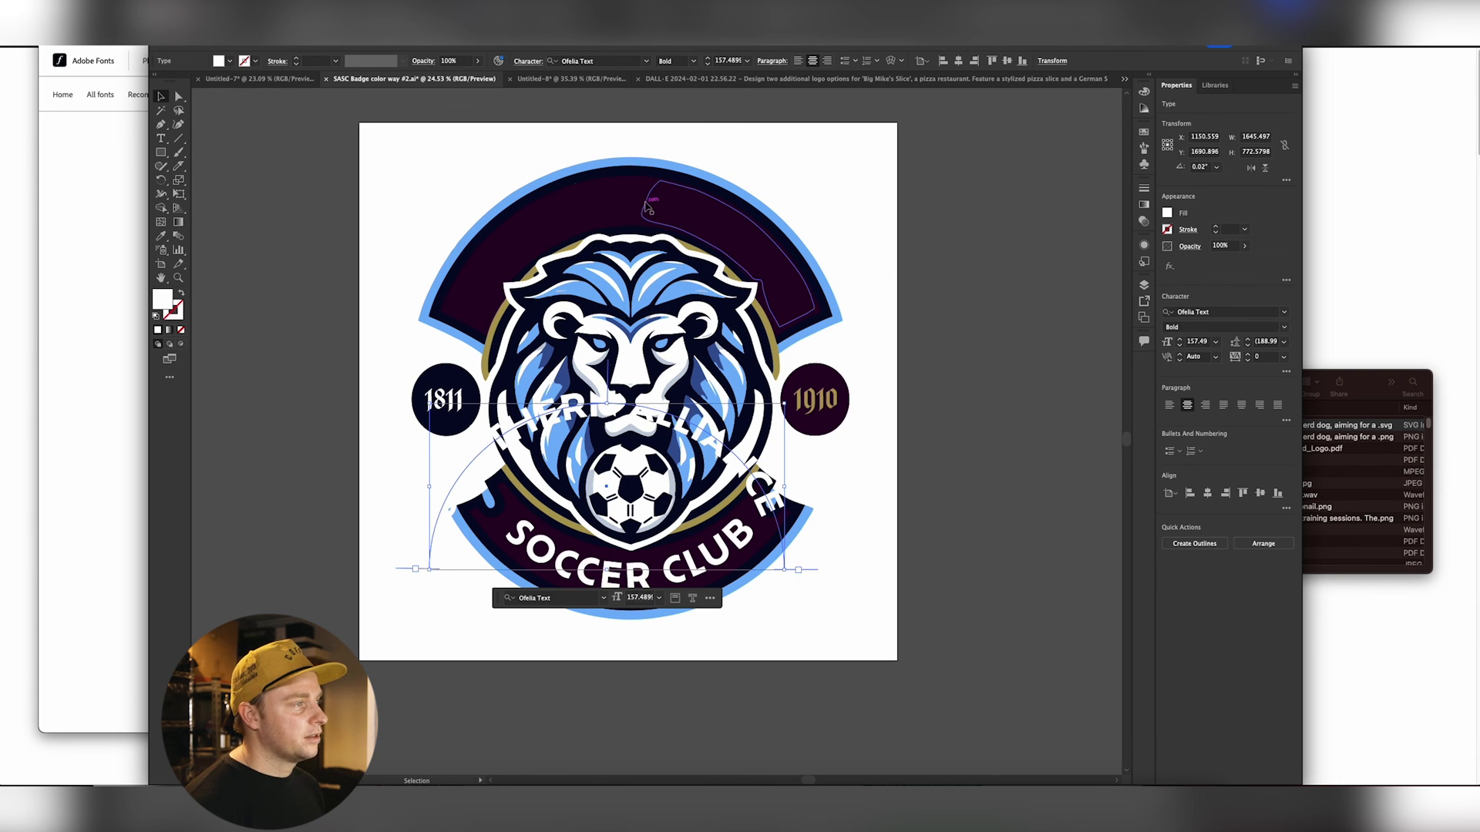
pyautogui.moveTo(644, 206); pyautogui.dragTo(500, 168)
pyautogui.moveTo(700, 220); pyautogui.dragTo(746, 154)
pyautogui.moveTo(509, 263); pyautogui.dragTo(425, 258)
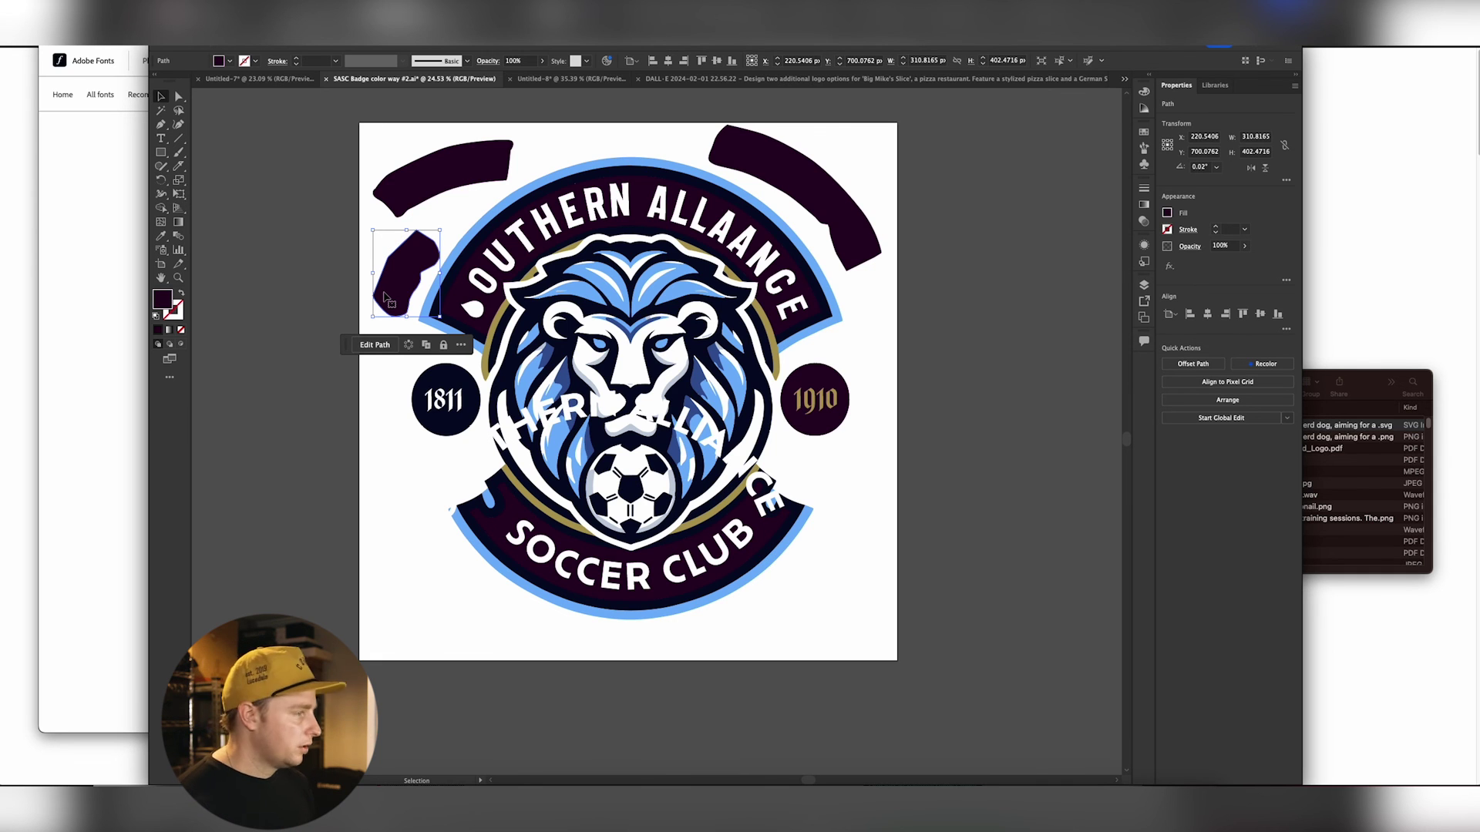
# - Undo the moves of the cover patches and the SOUTHERN ALLIANCE text on the lion badge
pyautogui.press('super+z')
pyautogui.press('super+z')
pyautogui.press('super+z')
pyautogui.press('super+z')
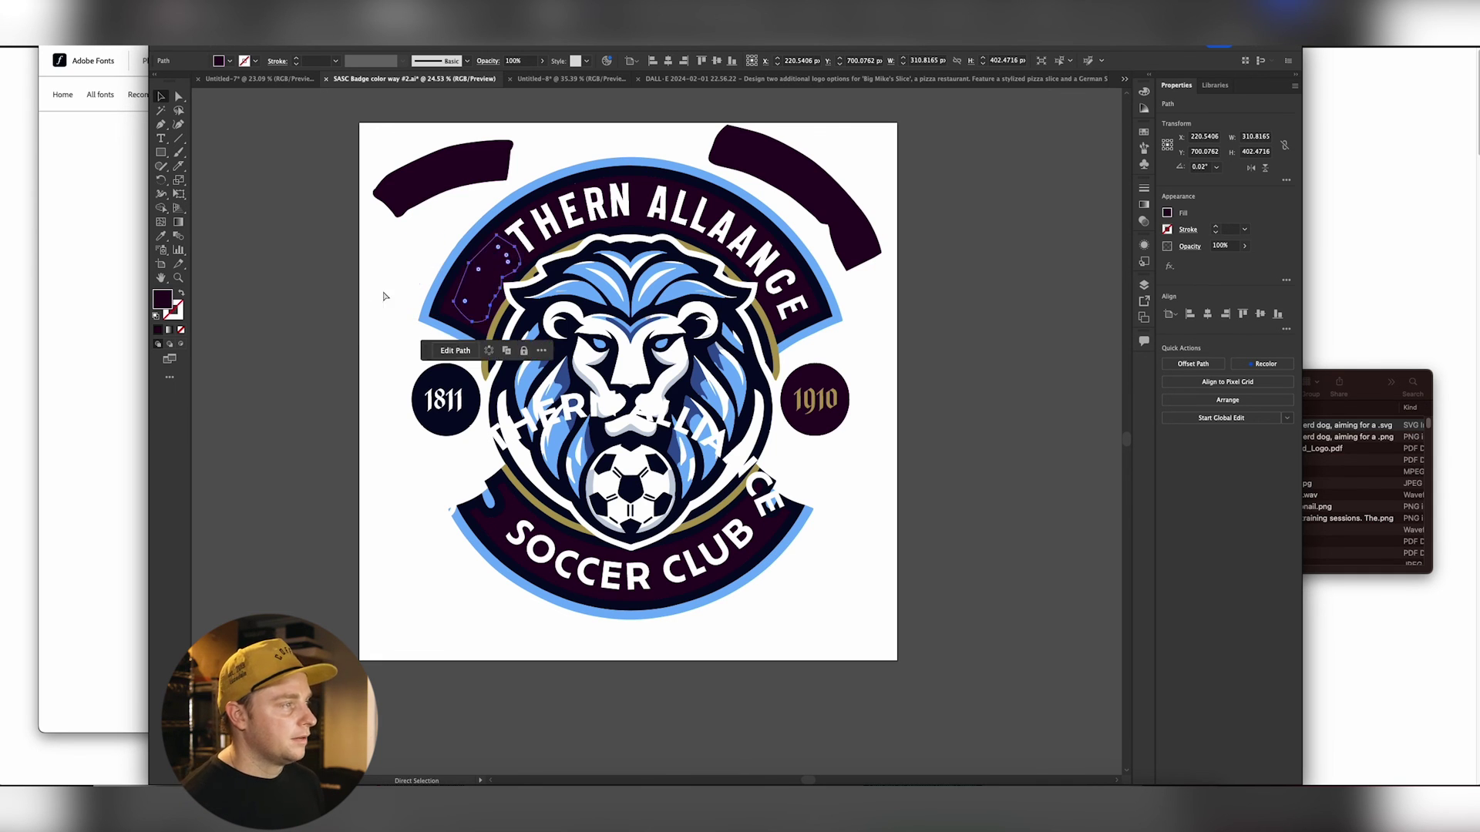
pyautogui.press('v')
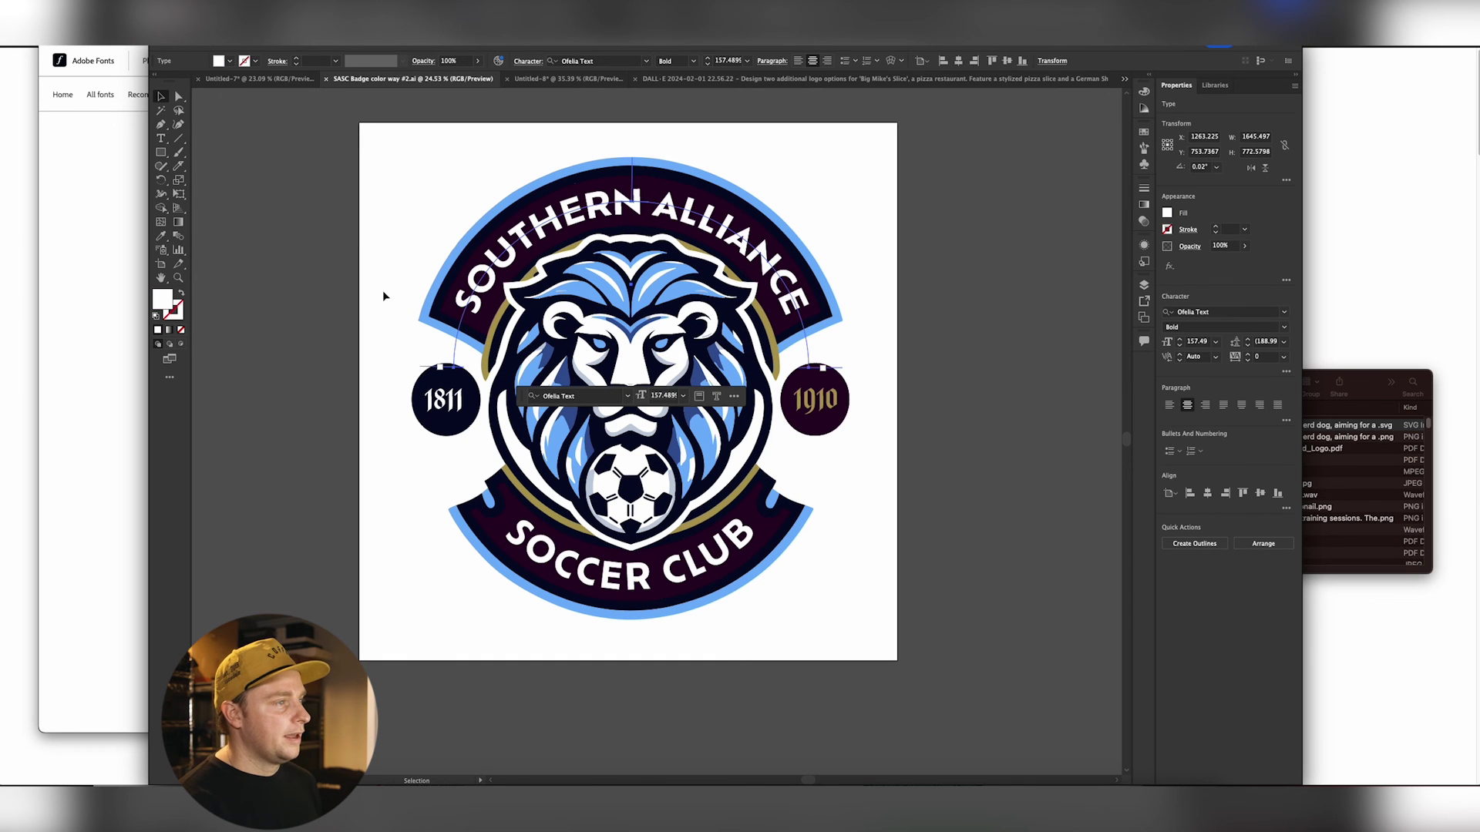
pyautogui.click(904, 194)
pyautogui.press('a')
pyautogui.moveTo(406, 175); pyautogui.dragTo(907, 693)
pyautogui.press('v')
pyautogui.click(908, 693)
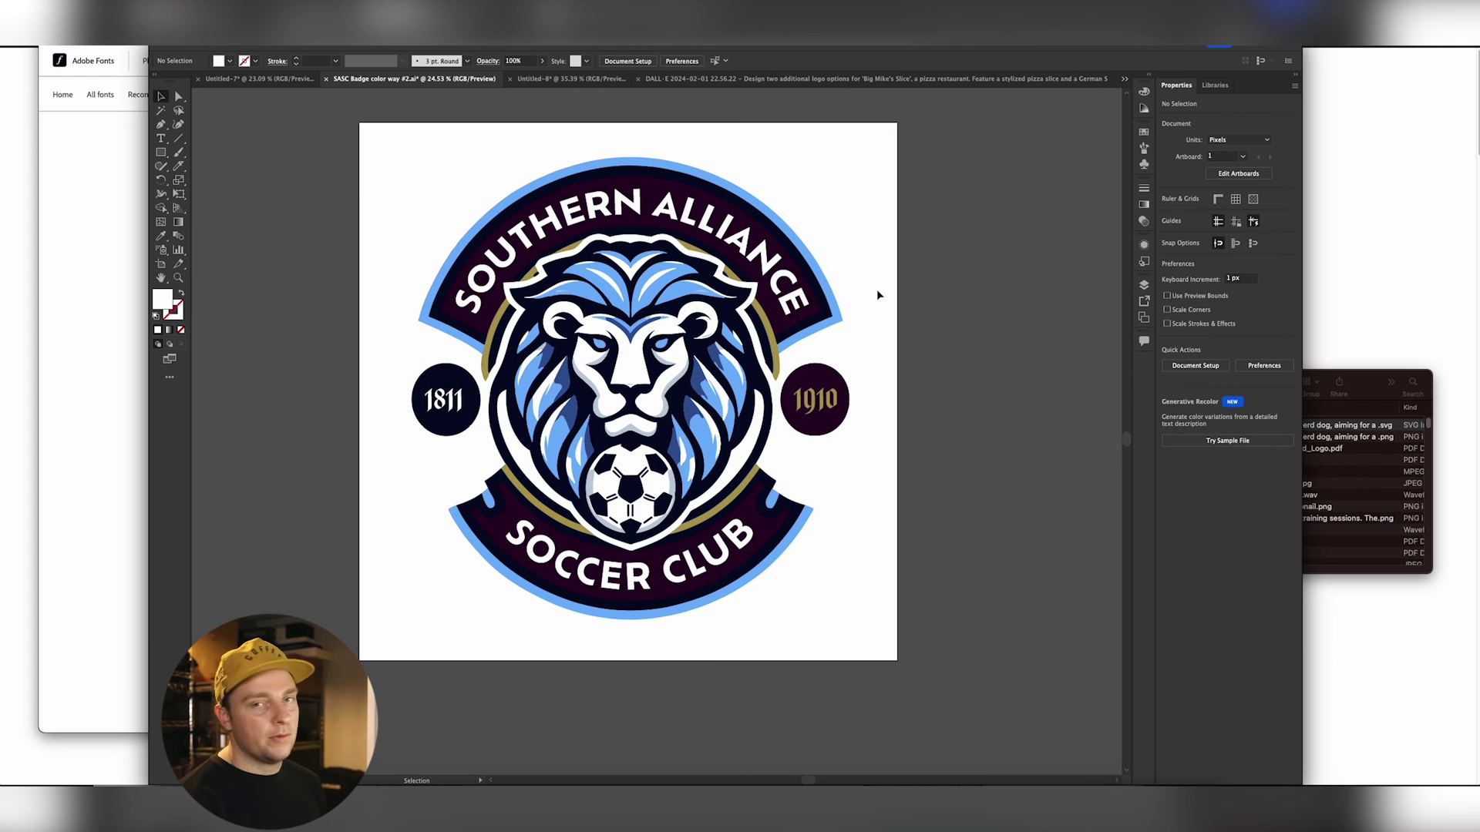